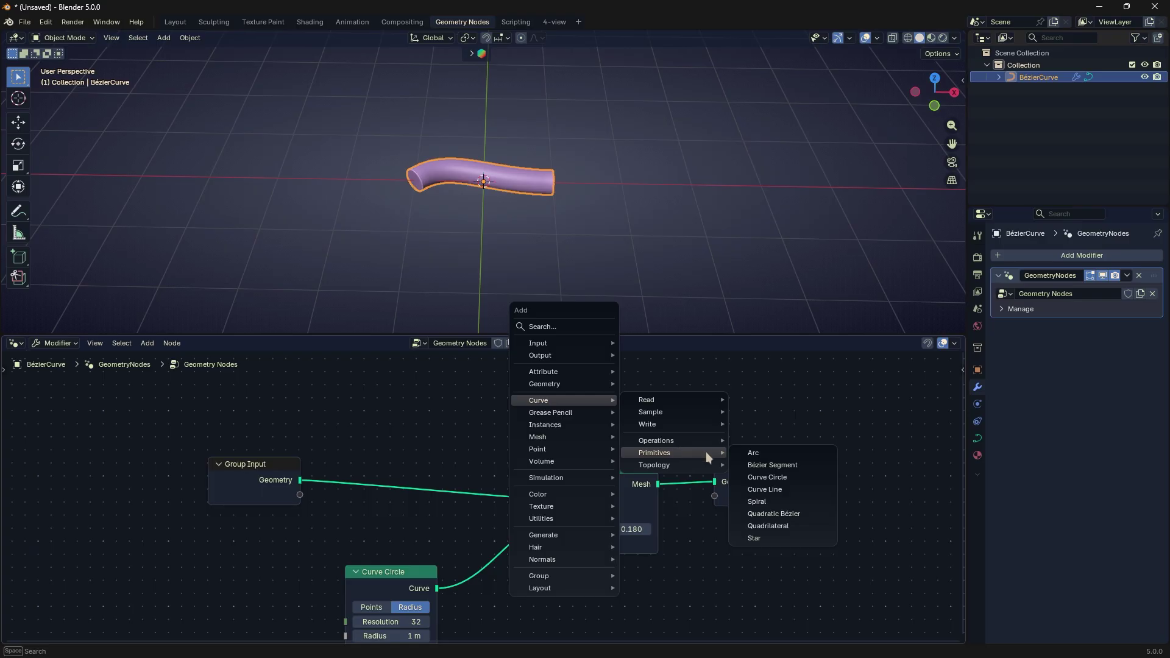
# Add an Arc curve primitive node and connect its Curve output to the Curve input of Curve to Mesh
pyautogui.click(752, 453)
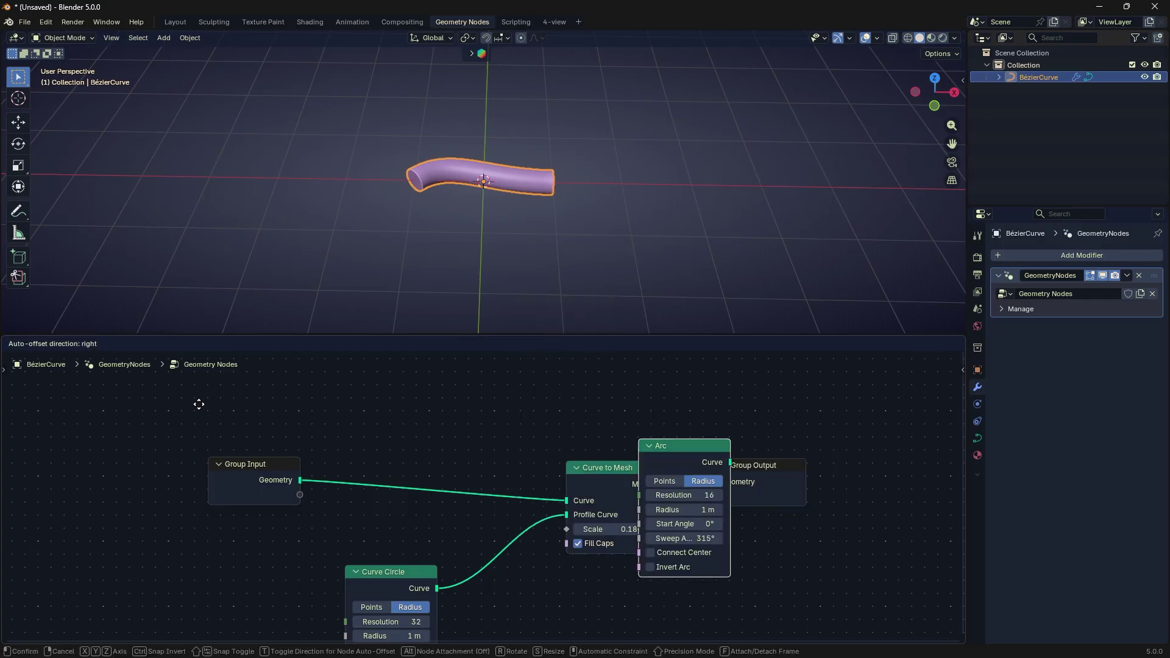
pyautogui.click(86, 442)
pyautogui.moveTo(580, 268); pyautogui.dragTo(578, 267, button='middle')
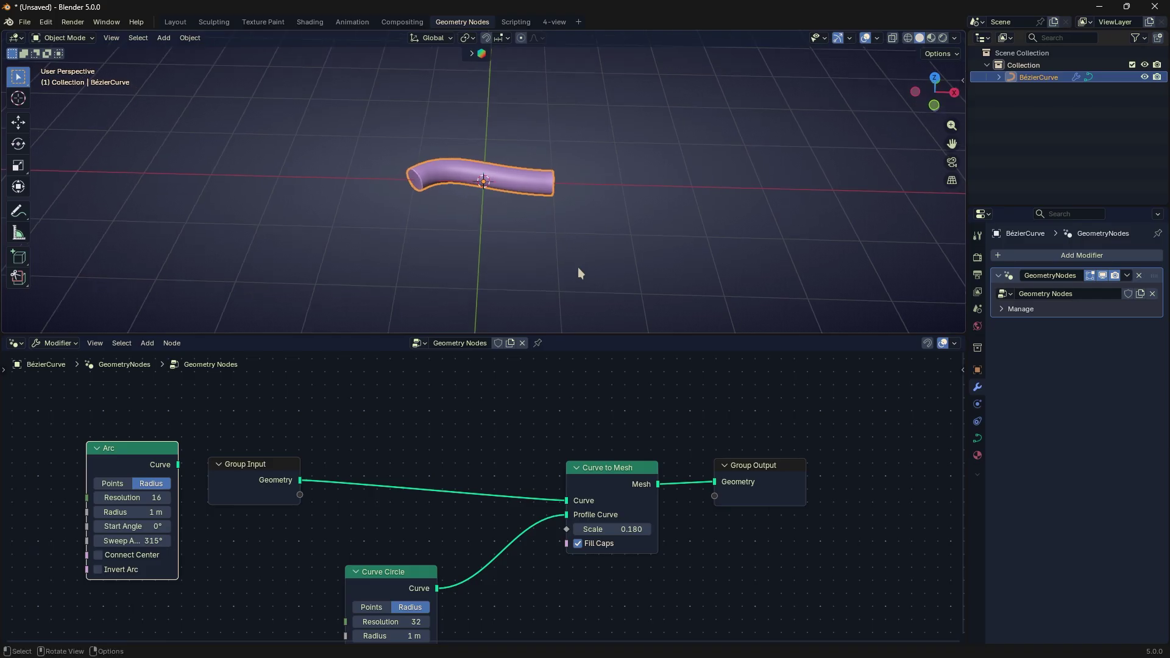
pyautogui.moveTo(557, 474); pyautogui.dragTo(567, 501)
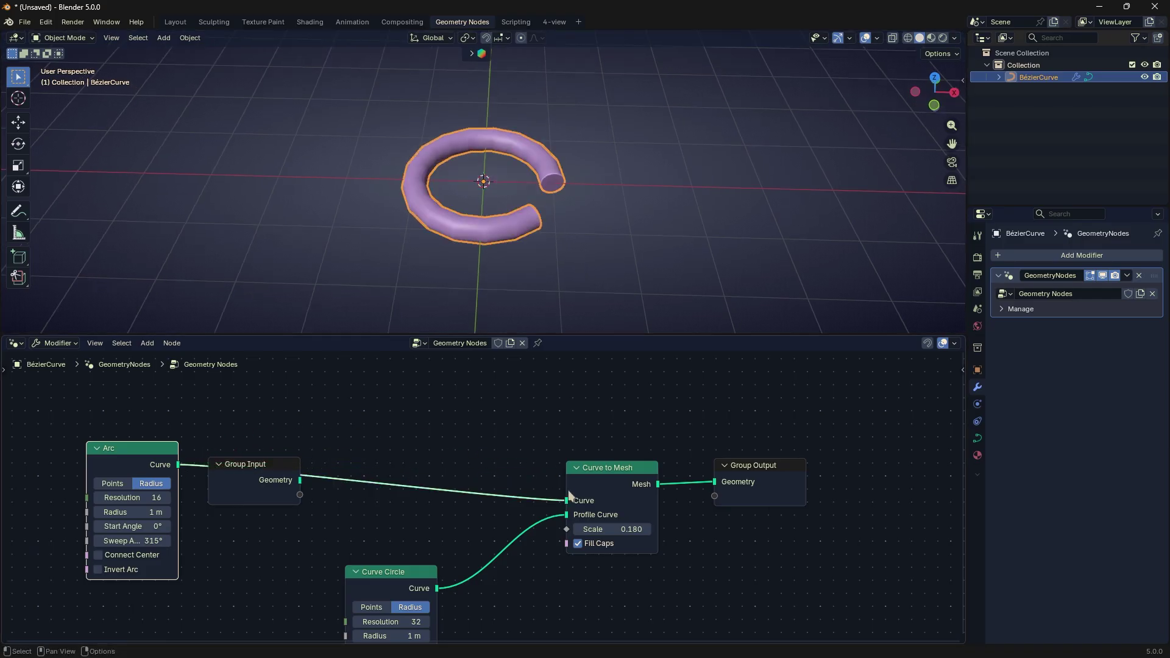
pyautogui.scroll(3, 544, 256)
pyautogui.moveTo(583, 252); pyautogui.dragTo(605, 244, button='middle')
pyautogui.scroll(-2, 604, 243)
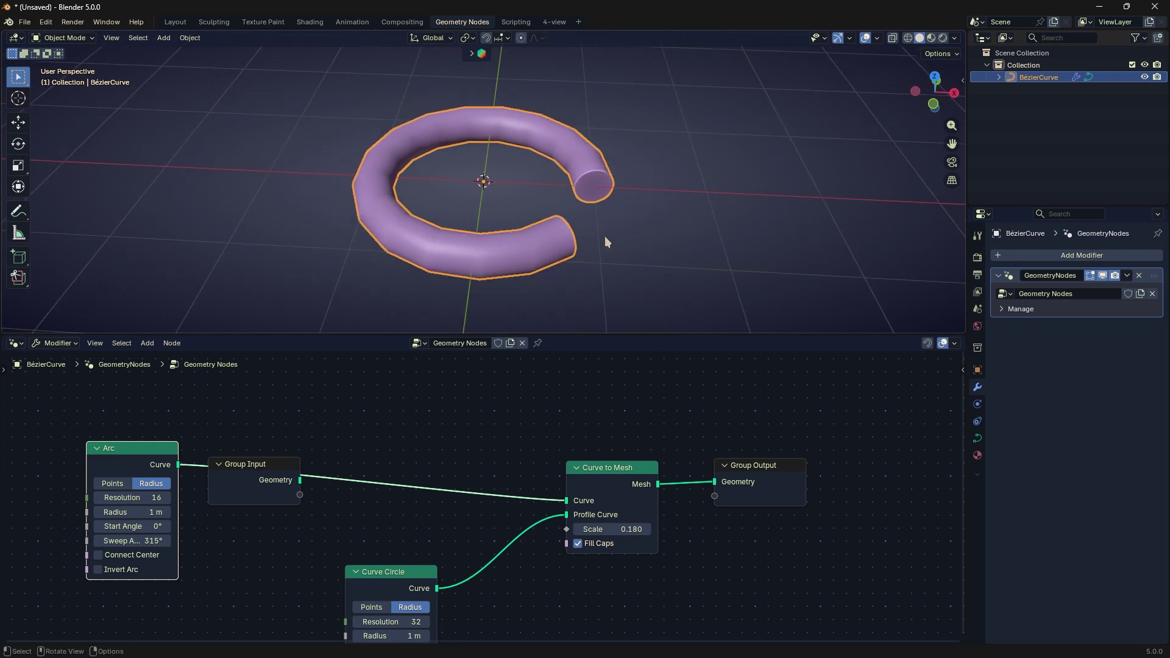
pyautogui.scroll(1, 220, 485)
# Rearrange the node tree by moving Group Input up and placing the Arc node between it and Curve to Mesh
pyautogui.moveTo(219, 485); pyautogui.dragTo(374, 484, button='middle')
pyautogui.moveTo(374, 484); pyautogui.dragTo(218, 395)
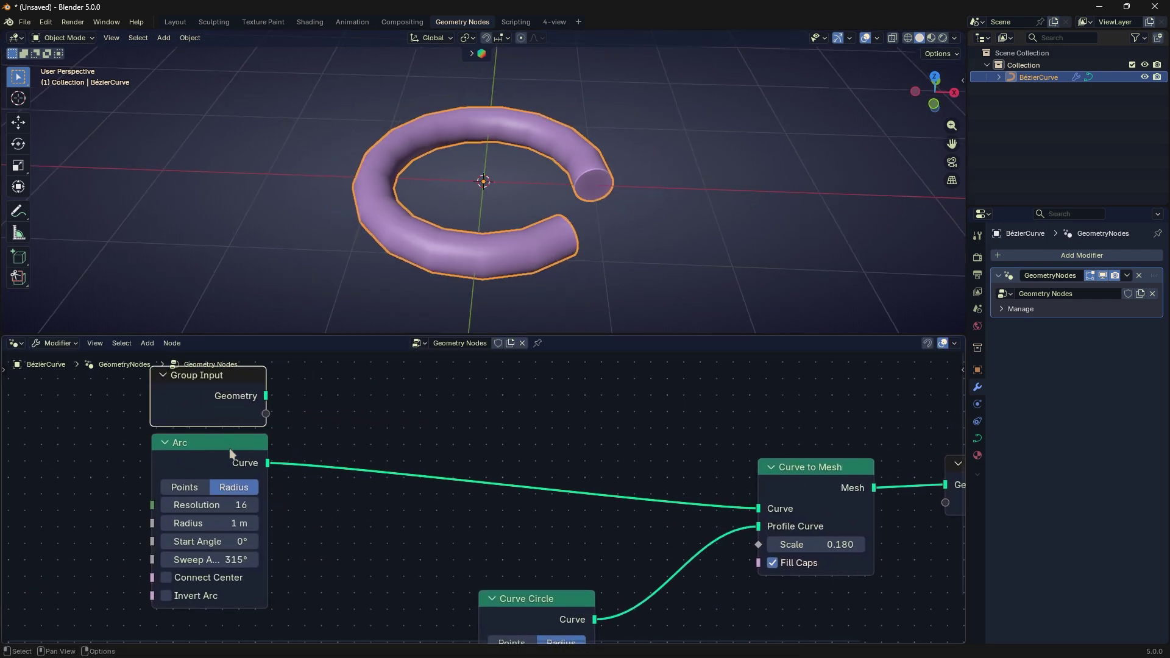
pyautogui.moveTo(241, 461); pyautogui.dragTo(565, 421)
pyautogui.scroll(3, 633, 461)
pyautogui.moveTo(654, 471); pyautogui.dragTo(580, 463, button='middle')
pyautogui.moveTo(503, 450); pyautogui.dragTo(506, 450)
# Switch the Arc node to Points mode and set its Start X to -1 m
pyautogui.click(442, 425)
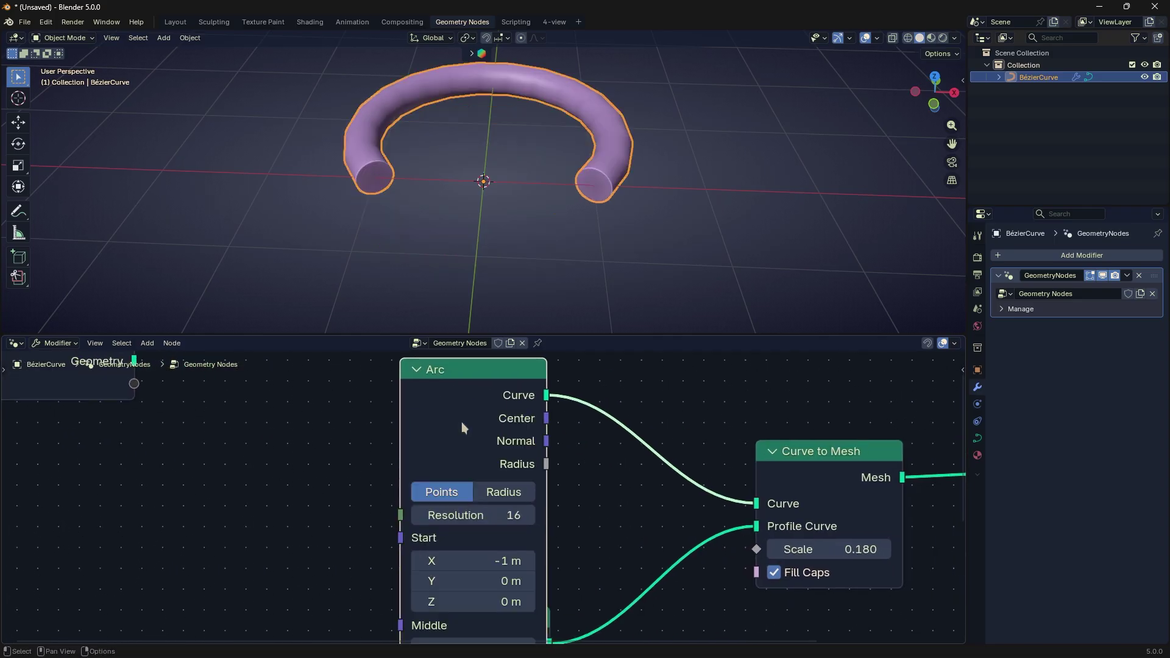
pyautogui.click(496, 494)
pyautogui.click(441, 492)
pyautogui.moveTo(510, 552); pyautogui.dragTo(519, 467, button='middle')
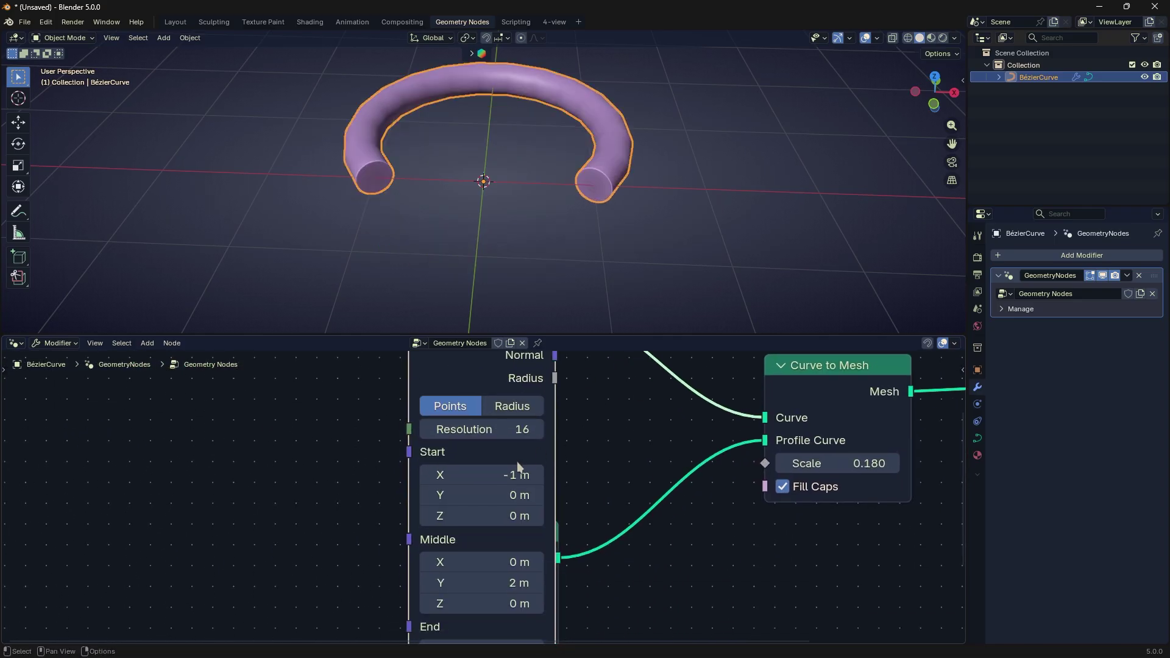
pyautogui.moveTo(518, 475)
pyautogui.mouseDown()
pyautogui.moveTo(536, 475)
pyautogui.moveTo(500, 475)
pyautogui.moveTo(615, 475)
pyautogui.moveTo(523, 474)
pyautogui.mouseUp()
pyautogui.write('-1')
pyautogui.press('Return')
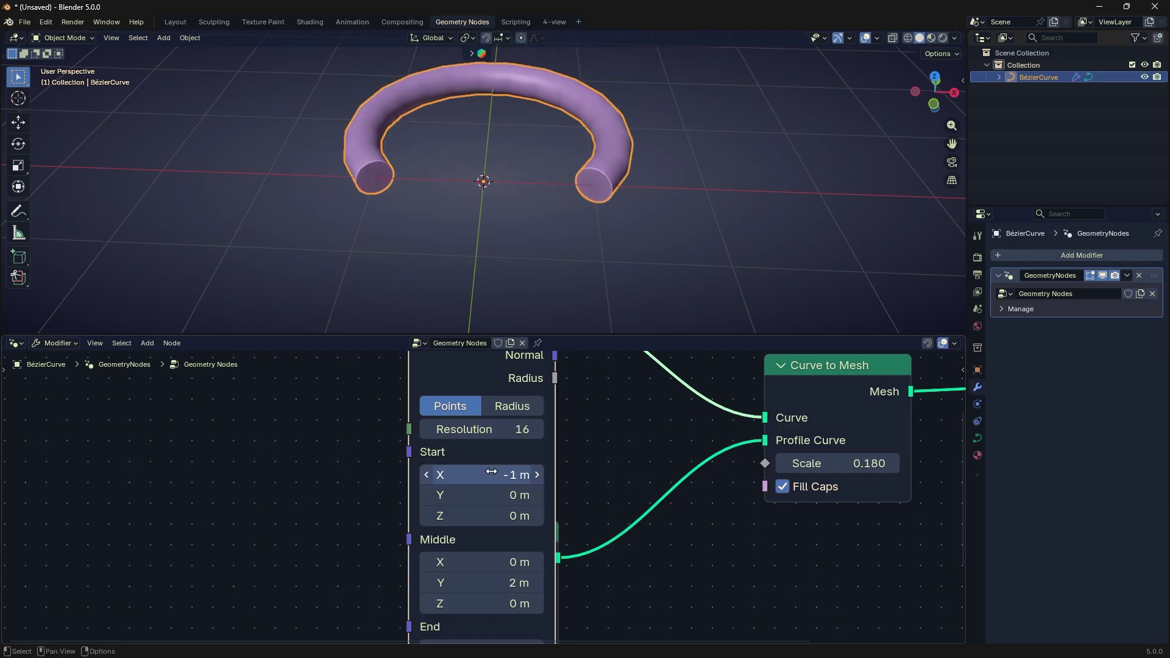
# Set the arc's Middle X to 0.8 m, End X to 0.9 m and Offset Angle to 8.4°
pyautogui.scroll(-2, 740, 156)
pyautogui.scroll(-2, 472, 559)
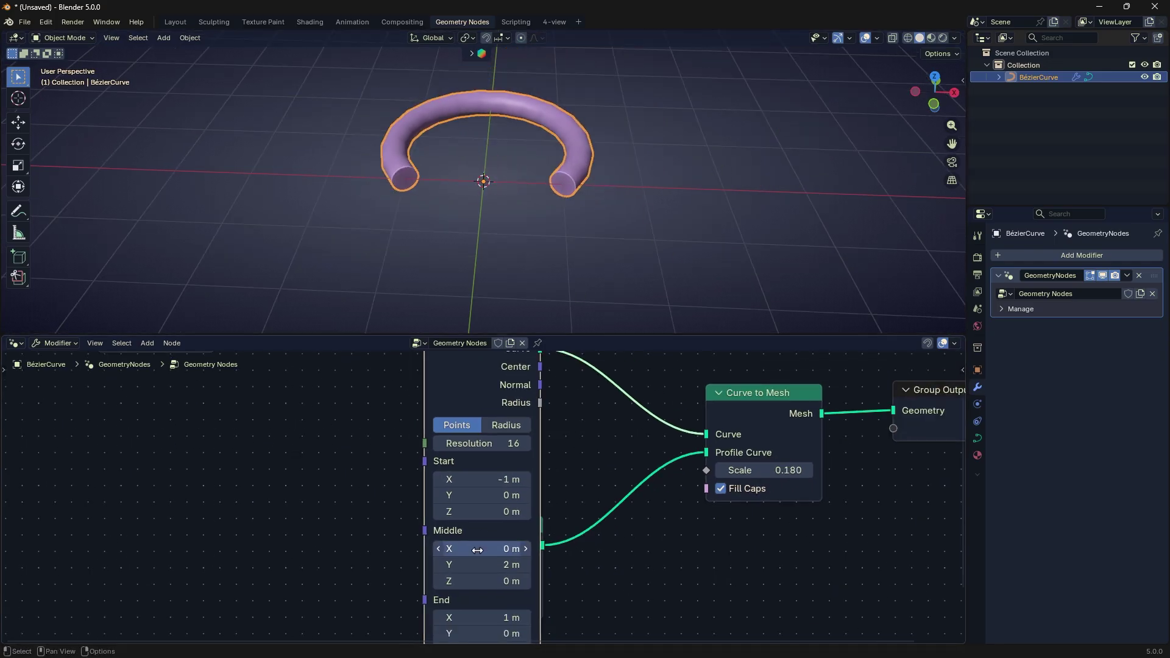
pyautogui.moveTo(472, 549); pyautogui.dragTo(496, 549)
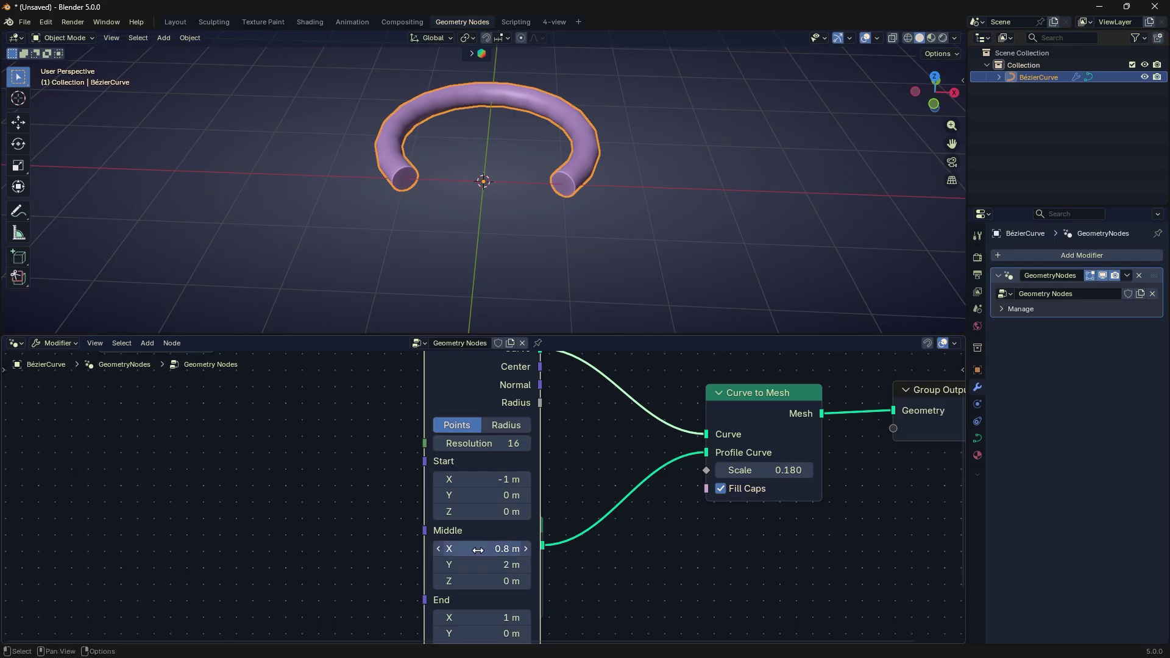
pyautogui.scroll(-1, 488, 596)
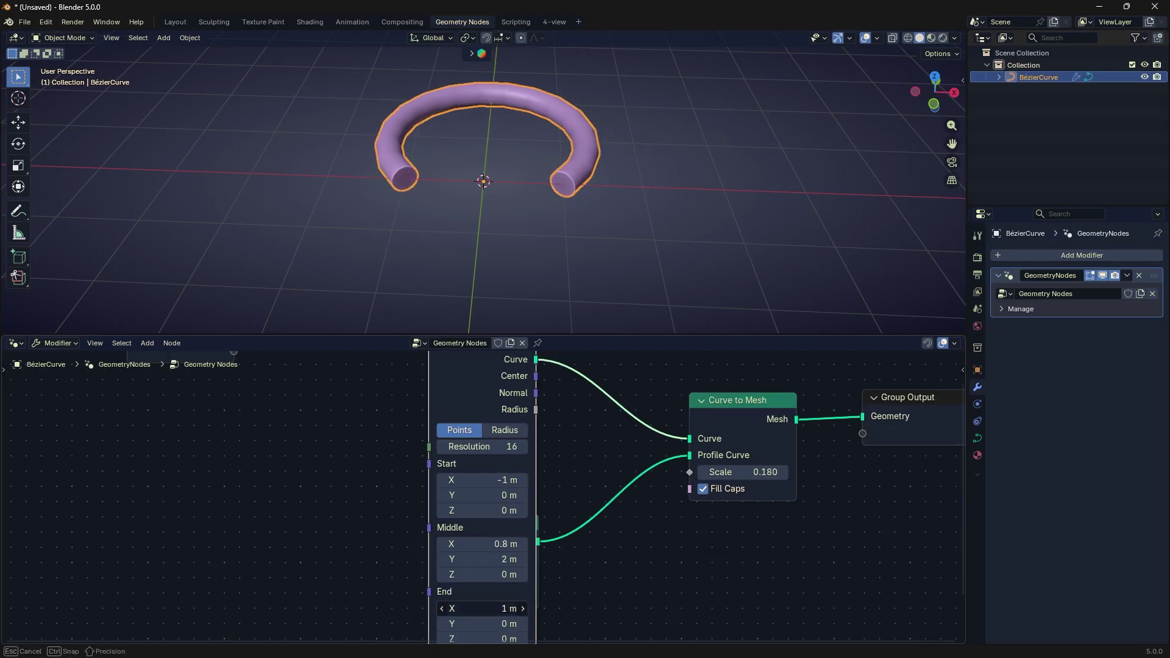
pyautogui.moveTo(488, 608); pyautogui.dragTo(482, 608)
pyautogui.scroll(-2, 487, 577)
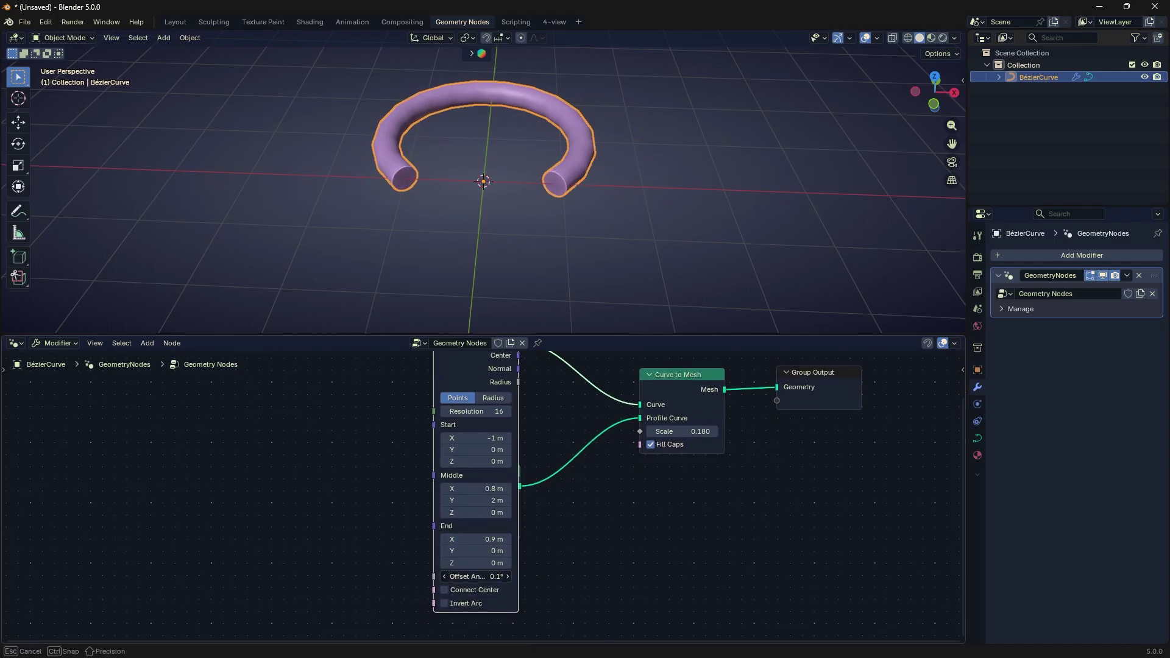
# Try the Connect Center and Invert Arc options on the three-point arc, and turn both off again
pyautogui.click(474, 589)
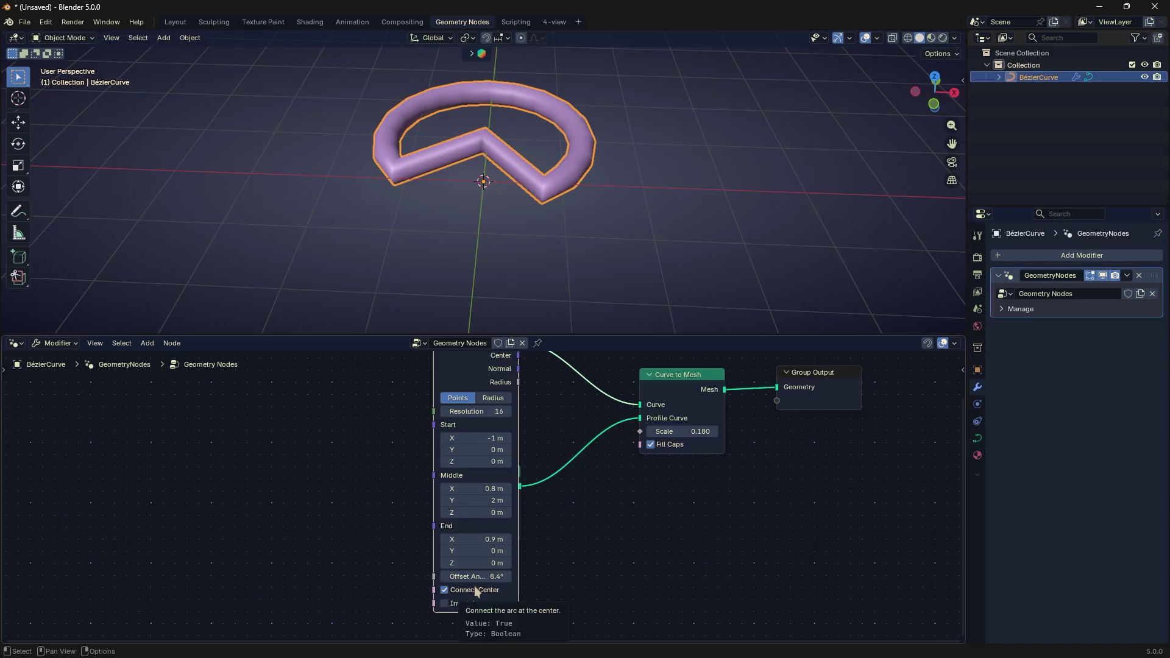
pyautogui.click(454, 604)
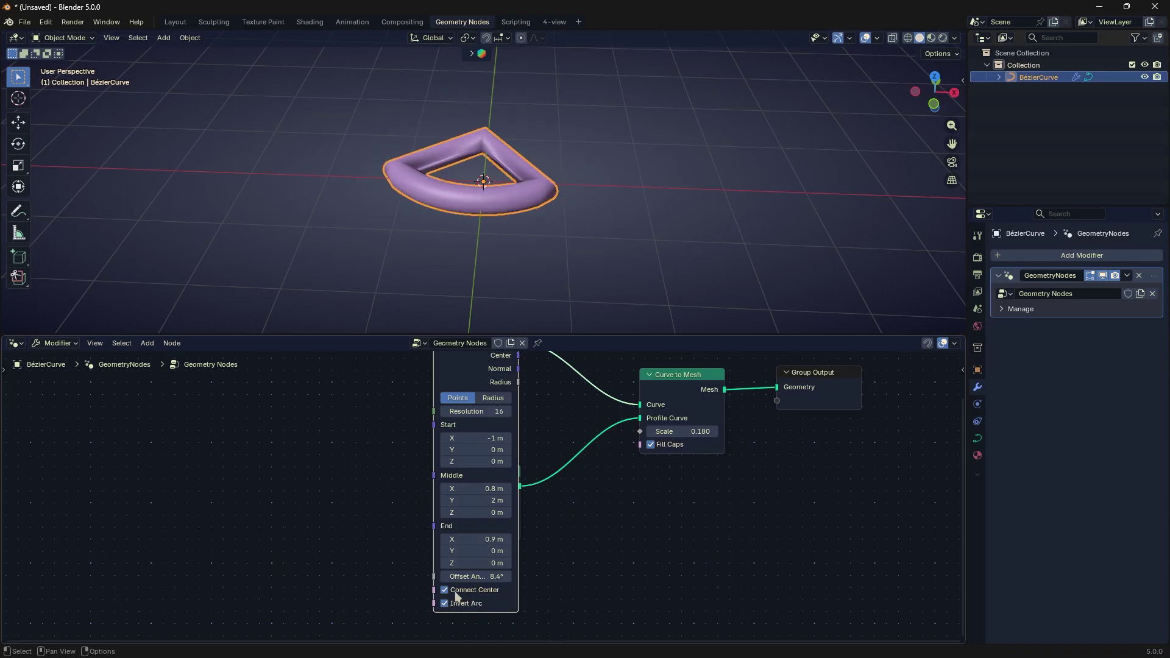
pyautogui.click(456, 590)
pyautogui.click(457, 603)
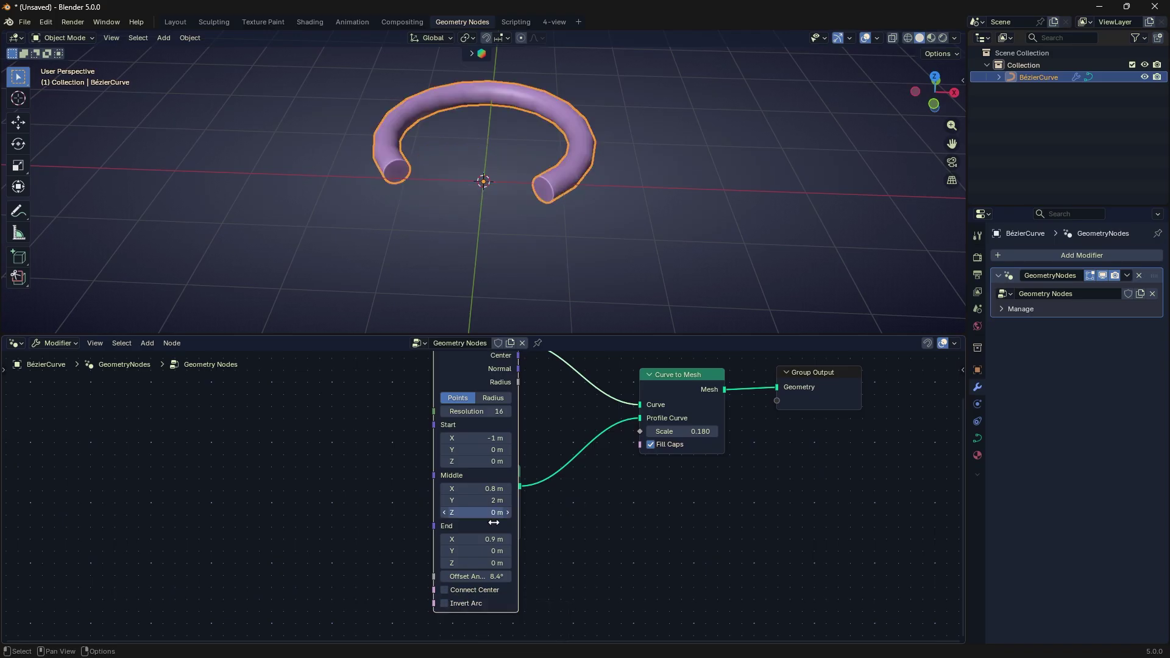
# Set the Arc node's resolution to 13 and switch it to Radius mode
pyautogui.scroll(2, 493, 522)
pyautogui.moveTo(487, 488)
pyautogui.mouseDown()
pyautogui.moveTo(475, 487)
pyautogui.moveTo(484, 485)
pyautogui.mouseUp()
pyautogui.click(483, 473)
pyautogui.scroll(1, 537, 491)
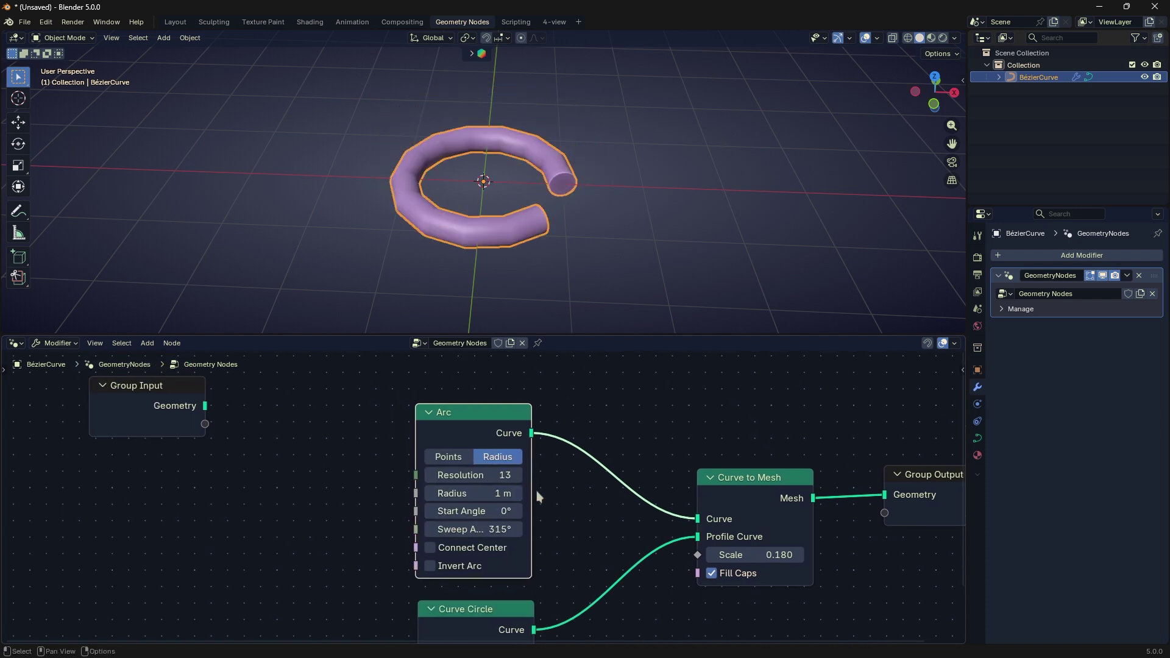
# Switch the Arc node to Points mode and back to Radius mode to compare their available sockets
pyautogui.click(464, 454)
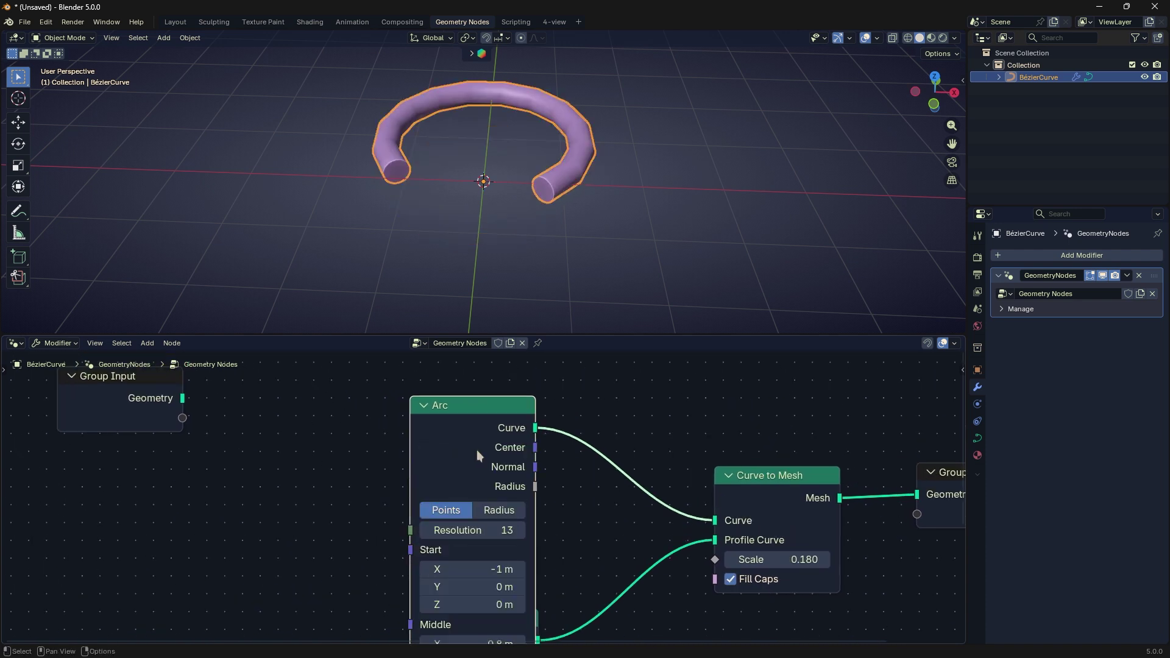
pyautogui.moveTo(498, 486); pyautogui.dragTo(514, 433)
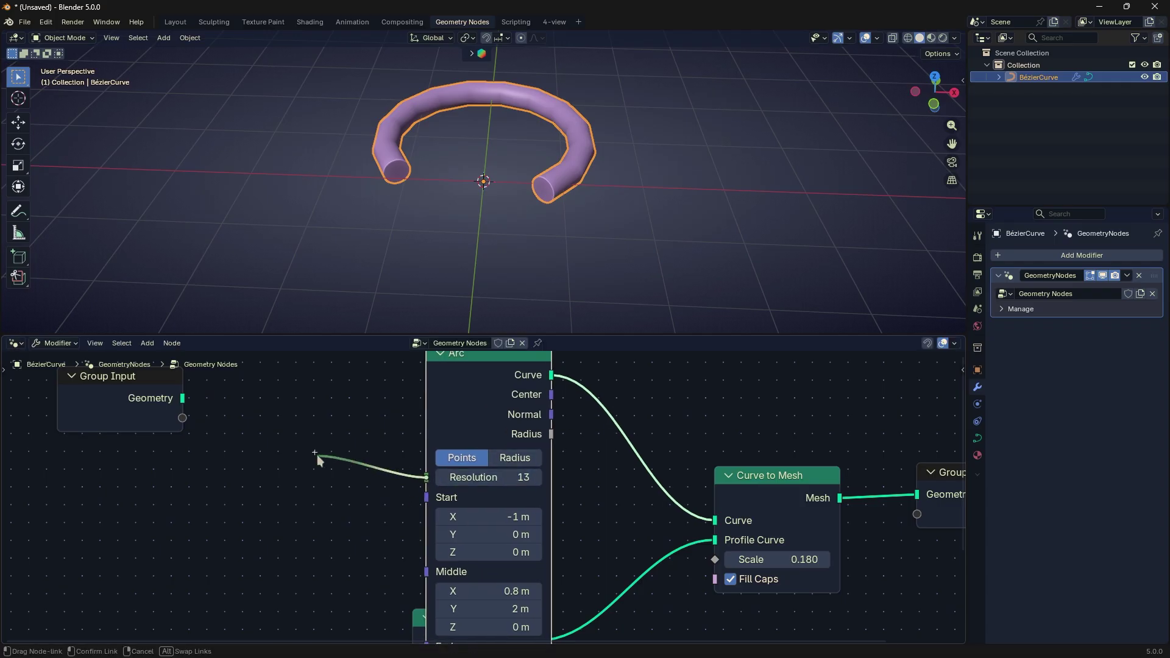
pyautogui.moveTo(317, 454); pyautogui.dragTo(317, 455)
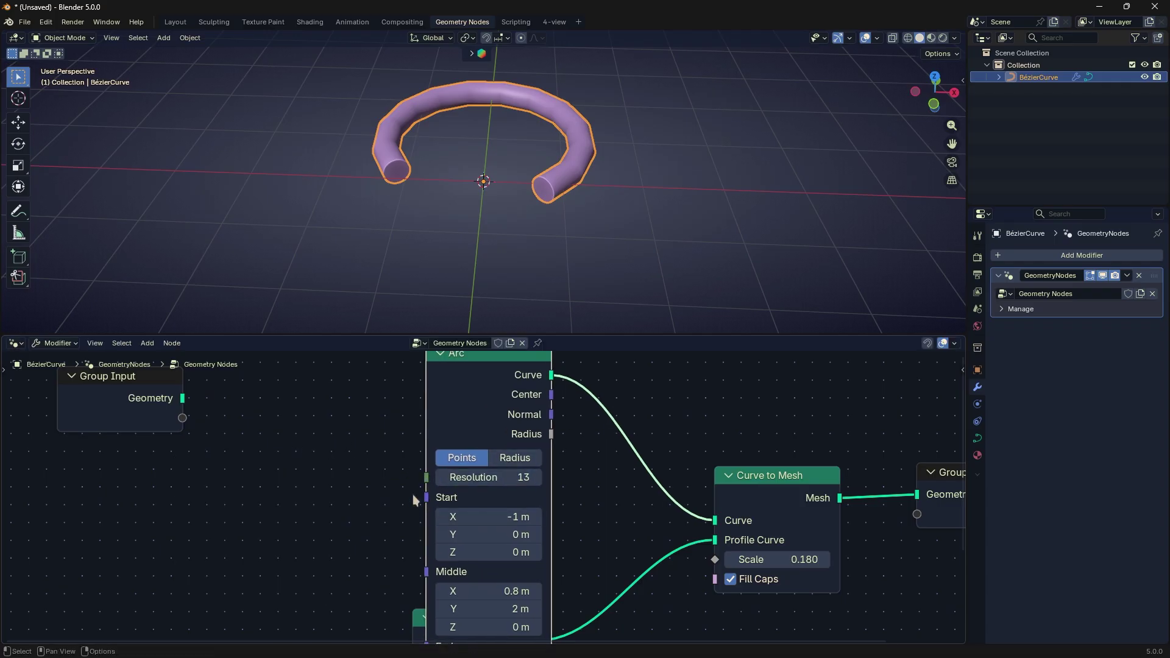
pyautogui.click(500, 462)
pyautogui.moveTo(511, 457); pyautogui.dragTo(511, 498, button='middle')
pyautogui.scroll(3, 496, 495)
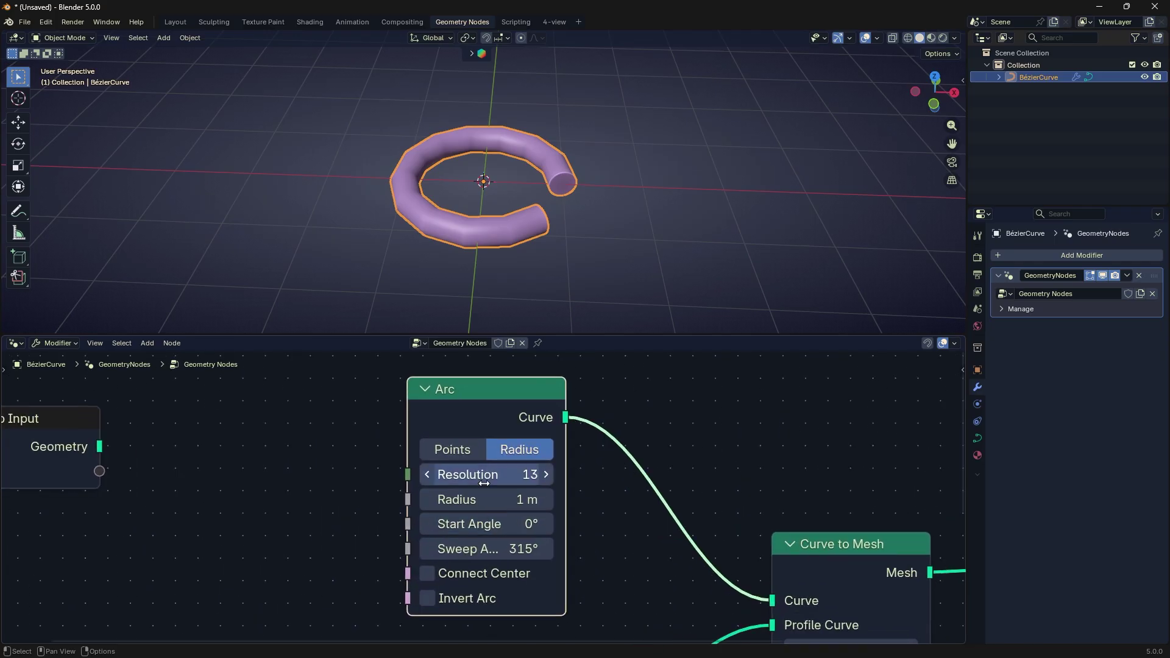
# Set the arc's resolution to 8, radius 1.5 m, start angle 5.8° and sweep angle 337°, and enable Connect Center and Invert Arc
pyautogui.moveTo(480, 474); pyautogui.dragTo(496, 548)
pyautogui.click(451, 574)
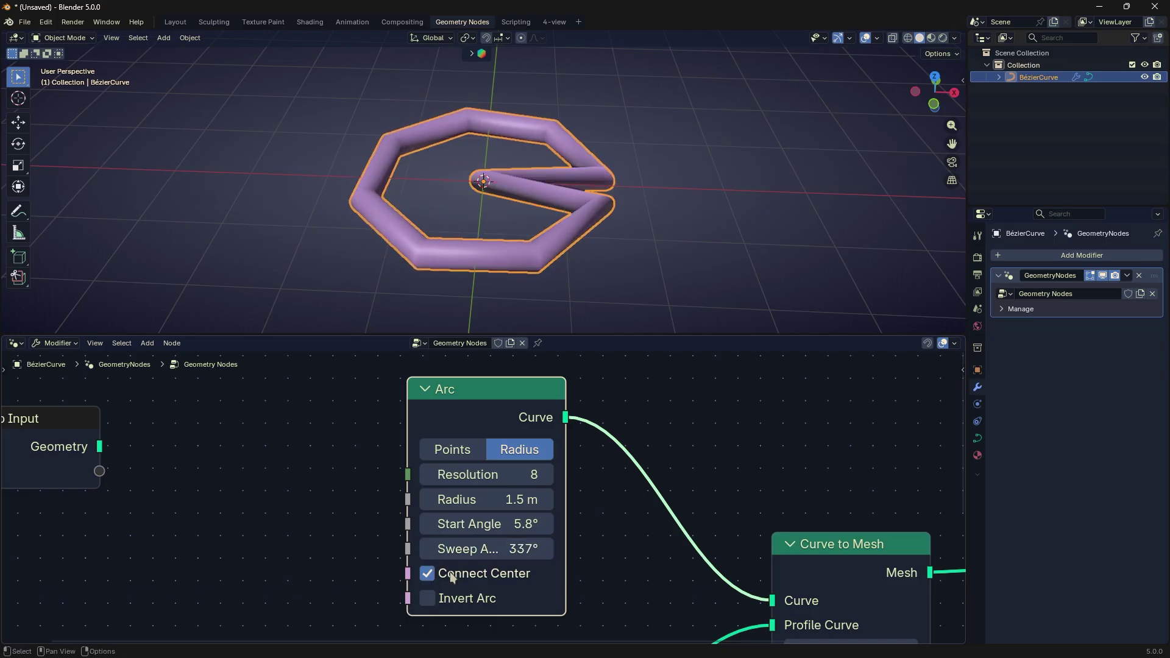
pyautogui.click(441, 598)
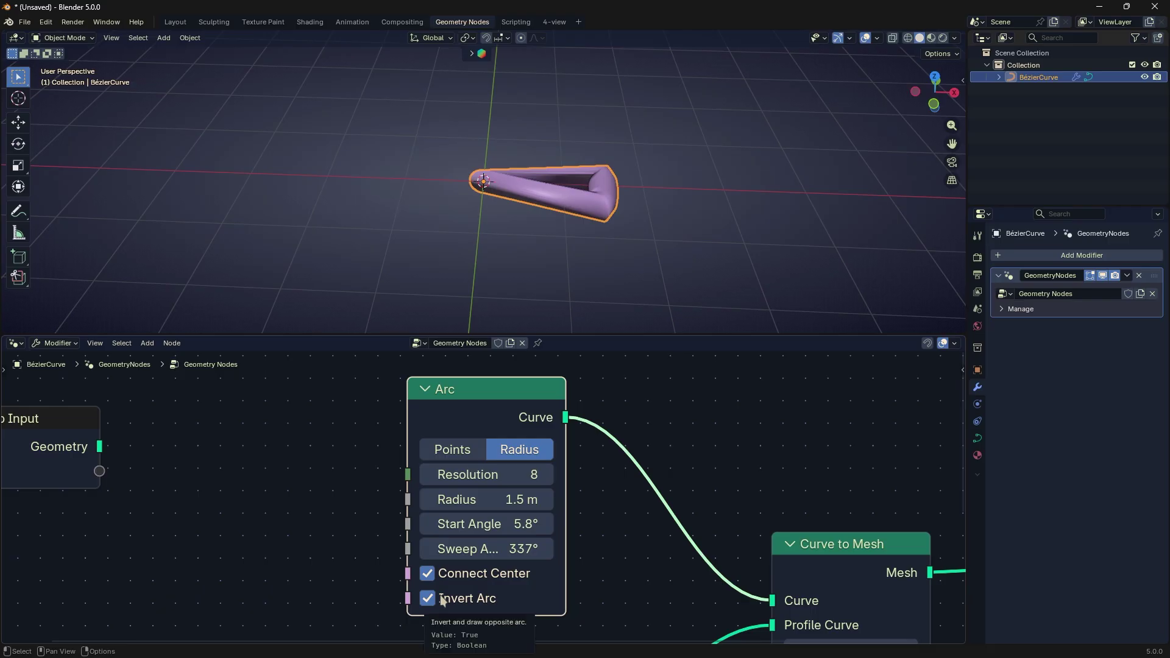
# Change the arc to resolution 7, radius 2.2 m, start angle 13.6° and sweep angle 233°, and disable Invert Arc
pyautogui.moveTo(508, 475); pyautogui.dragTo(426, 549)
pyautogui.click(428, 598)
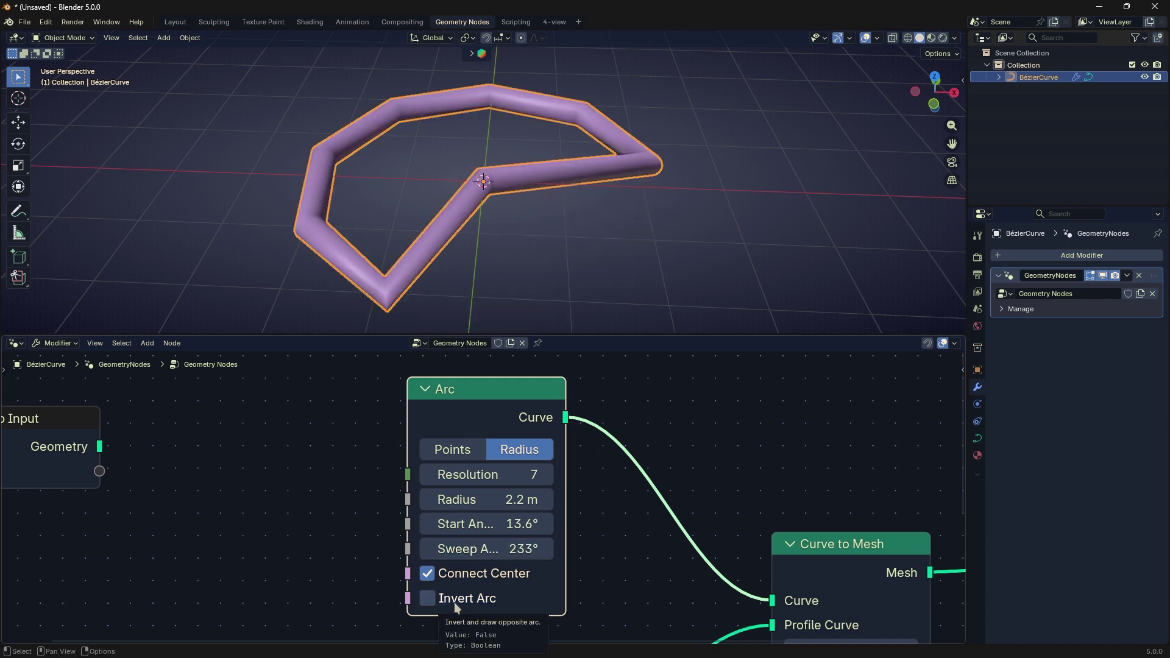
# Toggle Connect Center and Invert Arc in different combinations to compare the arc shapes, ending with both enabled
pyautogui.click(454, 602)
pyautogui.click(467, 596)
pyautogui.click(462, 573)
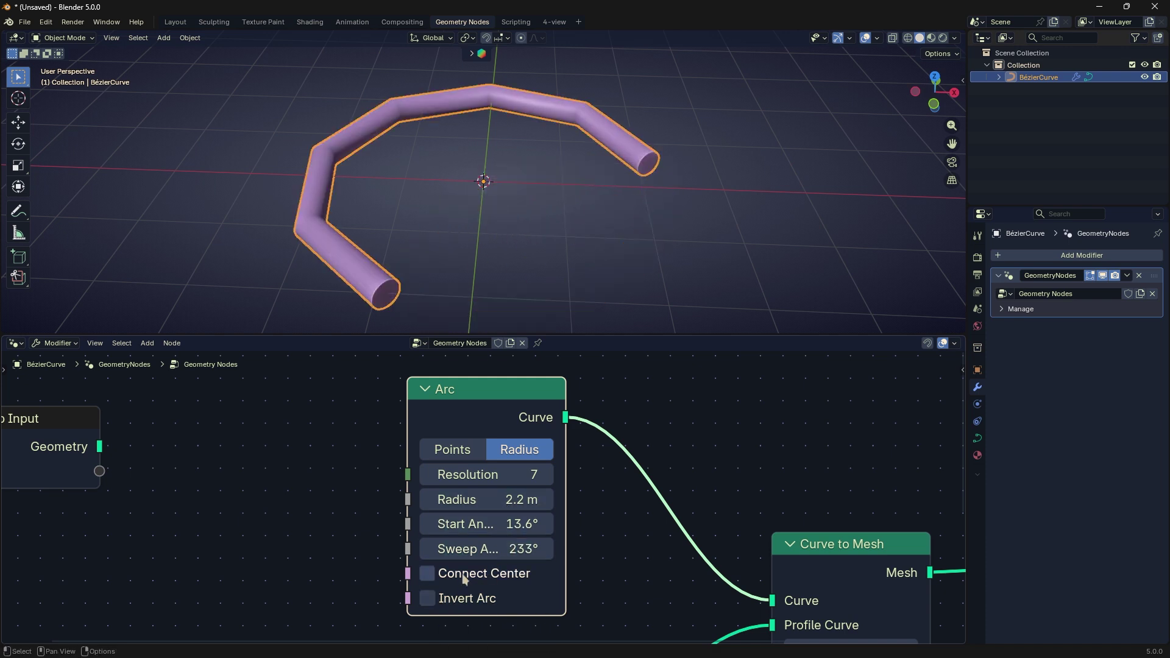
pyautogui.click(462, 573)
pyautogui.click(453, 601)
pyautogui.click(456, 575)
pyautogui.click(458, 578)
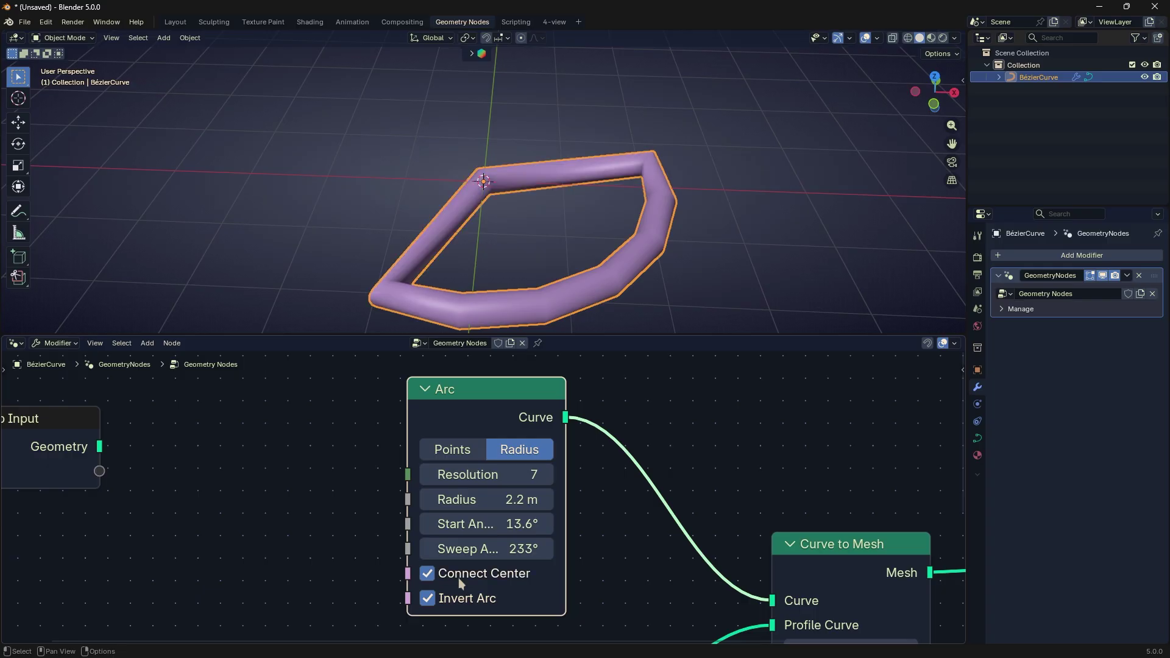
pyautogui.click(461, 598)
pyautogui.click(462, 601)
# Delete the Arc node and reconnect the Group Input's Geometry output to the Curve input of Curve to Mesh
pyautogui.moveTo(498, 413); pyautogui.dragTo(462, 417)
pyautogui.scroll(-3, 604, 495)
pyautogui.moveTo(604, 495); pyautogui.dragTo(631, 479, button='middle')
pyautogui.moveTo(496, 416); pyautogui.dragTo(479, 419)
pyautogui.scroll(-2, 594, 482)
pyautogui.moveTo(593, 481); pyautogui.dragTo(625, 474, button='middle')
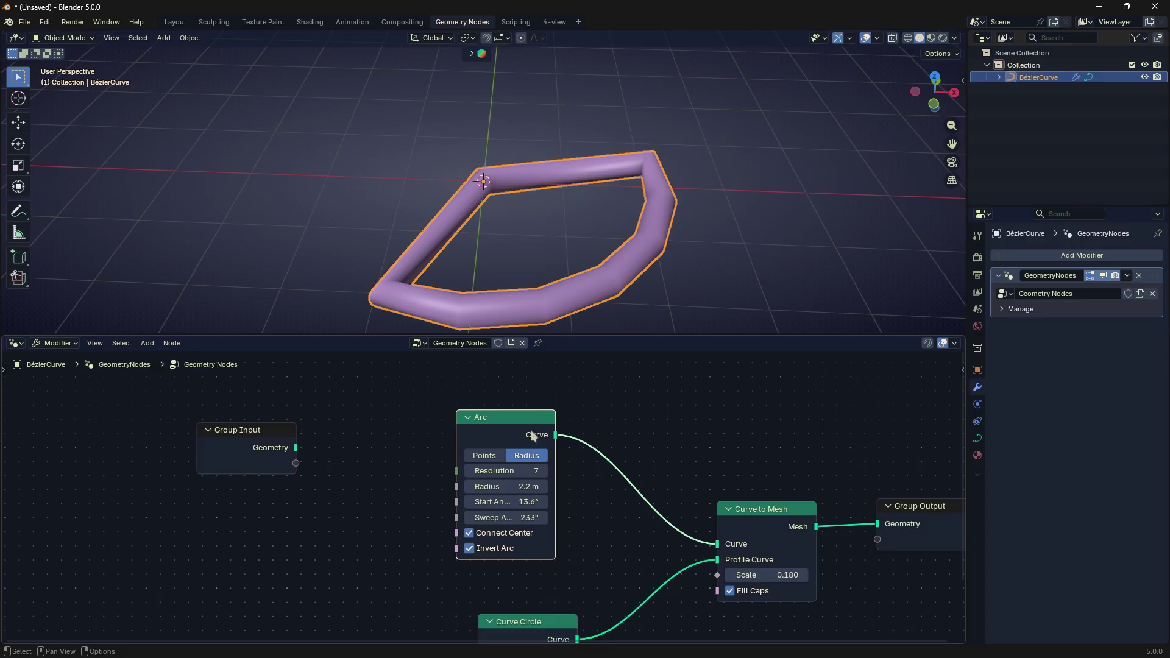
pyautogui.press('x')
pyautogui.moveTo(673, 545); pyautogui.dragTo(677, 544)
# Add a Bézier Segment curve primitive node above the existing node chain and widen it
pyautogui.hotkey('shift', 'a')
pyautogui.moveTo(627, 410)
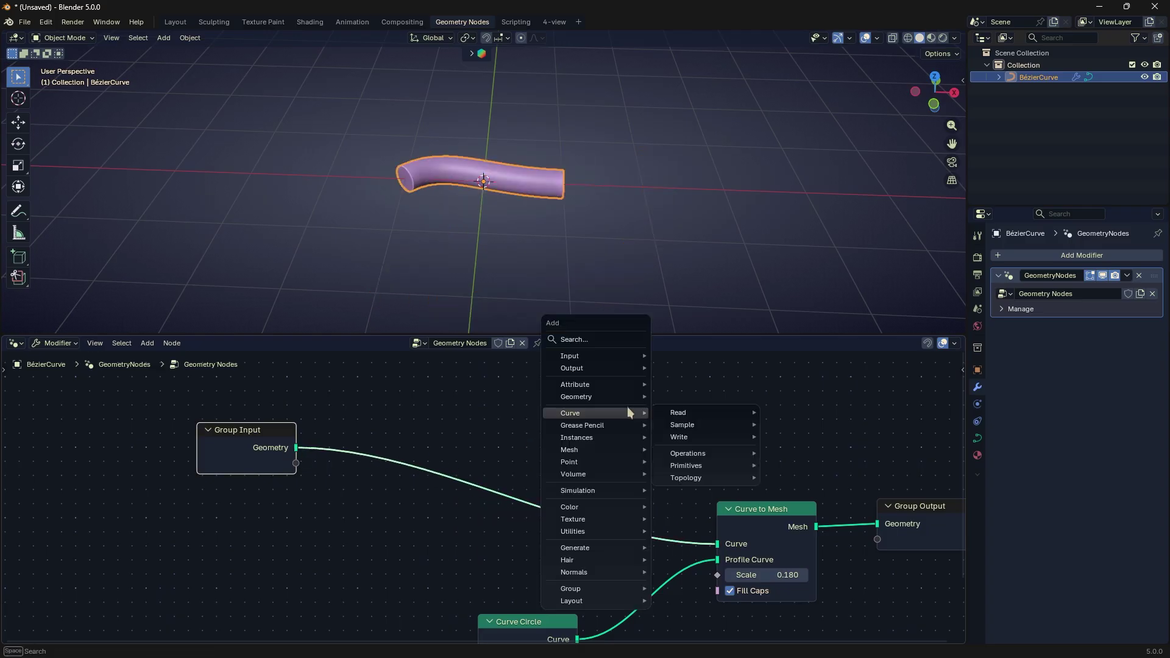
pyautogui.moveTo(685, 470)
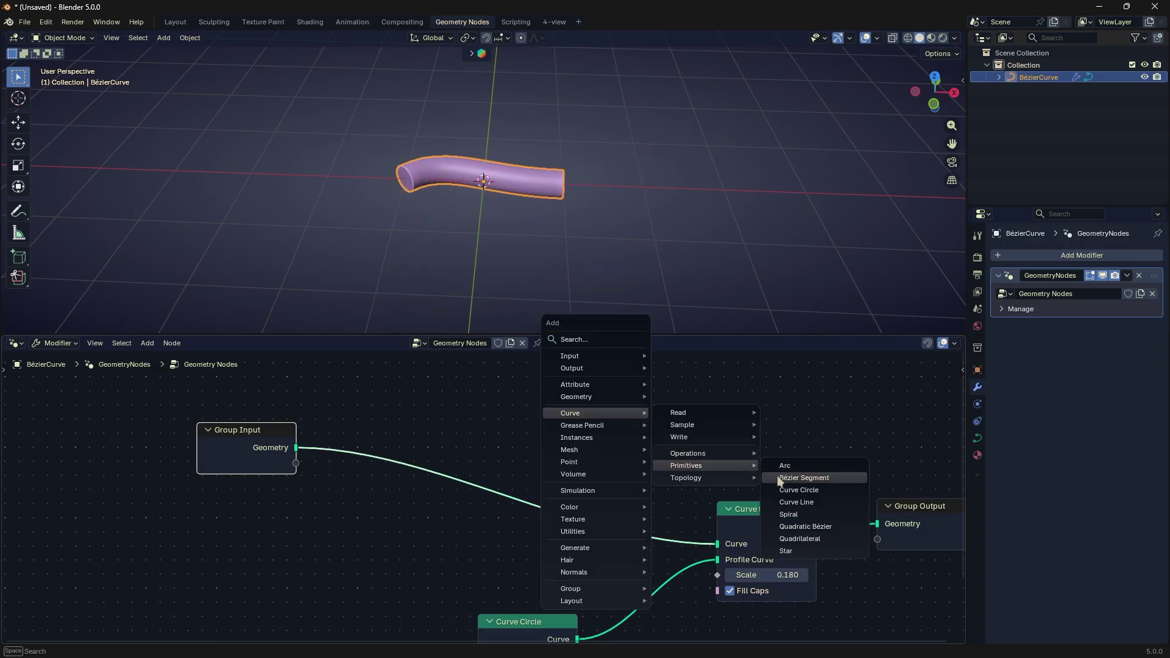
pyautogui.click(778, 476)
pyautogui.click(455, 361)
pyautogui.scroll(-6, 487, 496)
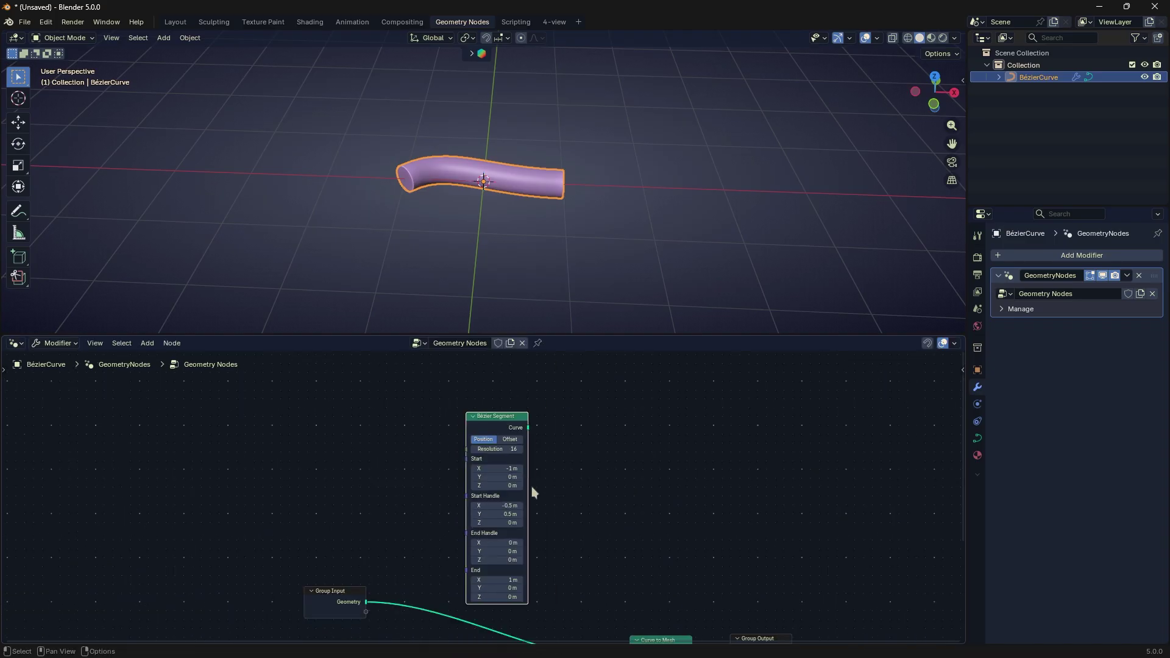
pyautogui.moveTo(523, 423); pyautogui.dragTo(504, 385, button='middle')
pyautogui.moveTo(510, 381); pyautogui.dragTo(535, 402)
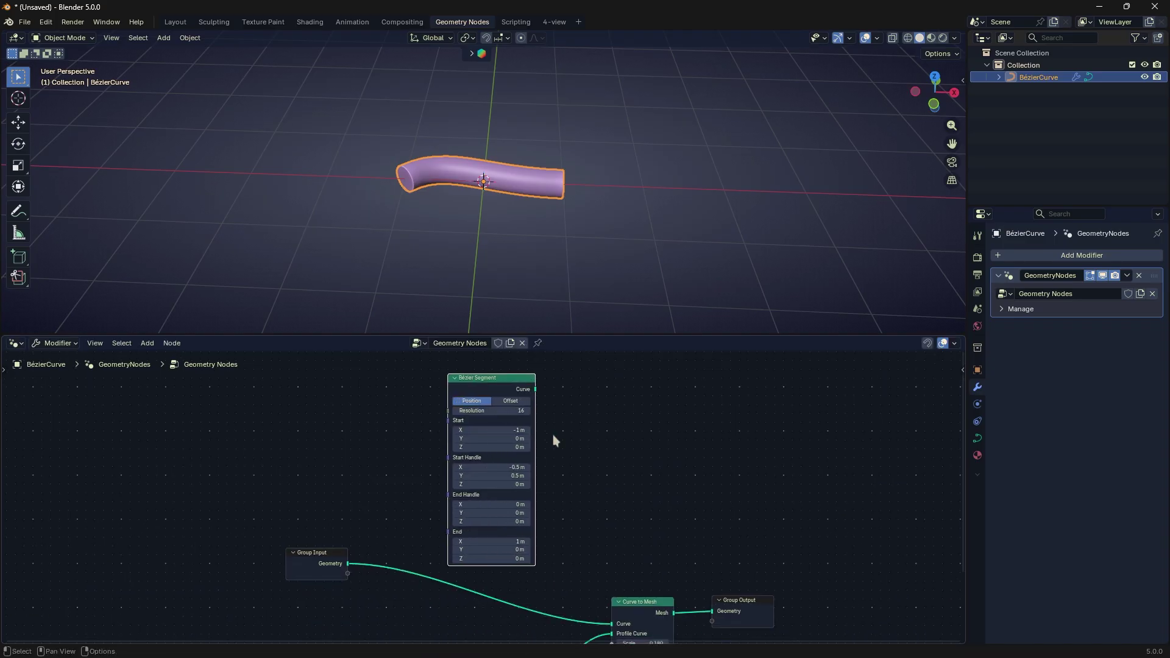
# Connect the Bézier Segment's Curve output to the Curve input of Curve to Mesh, replacing the Group Input link
pyautogui.moveTo(553, 434); pyautogui.dragTo(565, 405, button='middle')
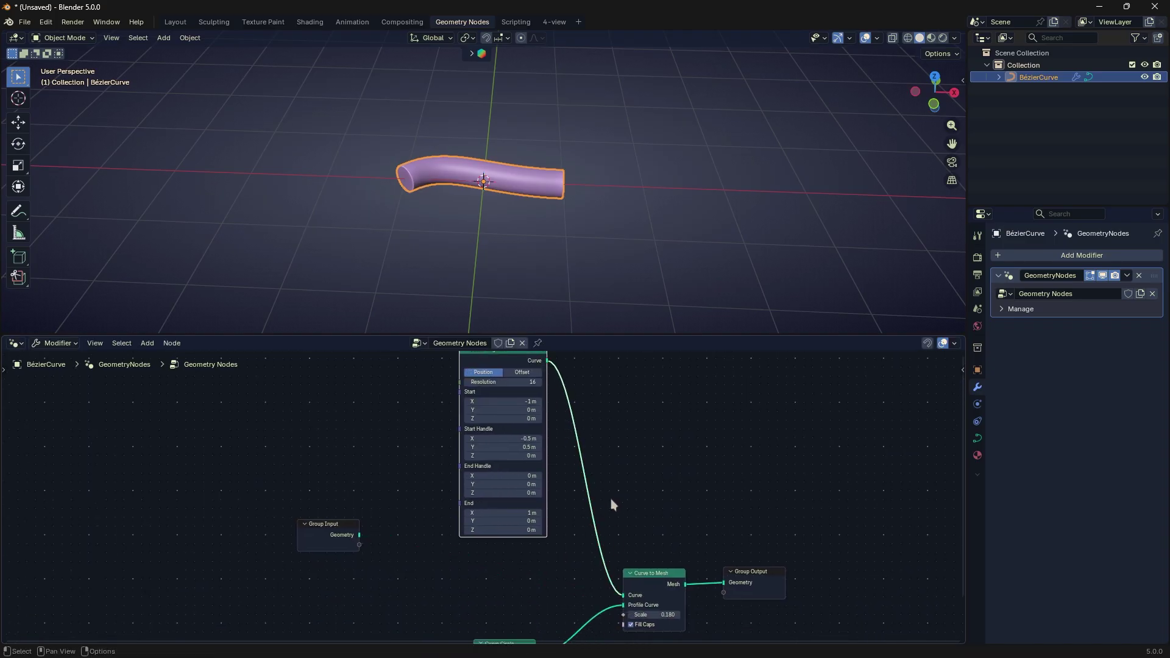
pyautogui.moveTo(611, 499); pyautogui.dragTo(662, 532, button='middle')
pyautogui.moveTo(555, 399); pyautogui.dragTo(546, 433)
pyautogui.scroll(2, 552, 468)
pyautogui.moveTo(559, 473); pyautogui.dragTo(550, 463, button='middle')
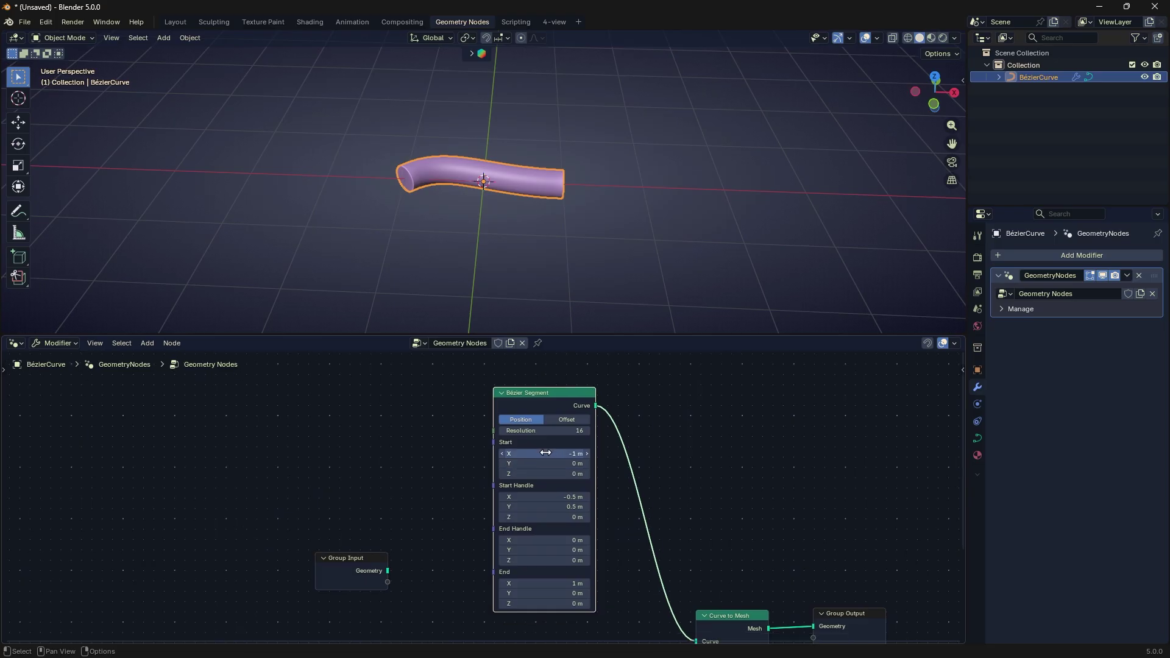
# Set the Bézier Segment's Start to (-1.9, -0.3, -0.1), Start Handle to (0.9, 3, 0.4), End Handle to (-1.9, 2.6, 0.3) and End X to 3.3 m
pyautogui.moveTo(544, 454); pyautogui.dragTo(567, 507)
pyautogui.moveTo(544, 517); pyautogui.dragTo(567, 583)
# Set the Bézier Segment's resolution to 12, switch to Offset mode, and set Start to (-1.7, 0.3, -0.3) and Start Handle X to 0.6 m
pyautogui.moveTo(561, 410); pyautogui.dragTo(560, 431)
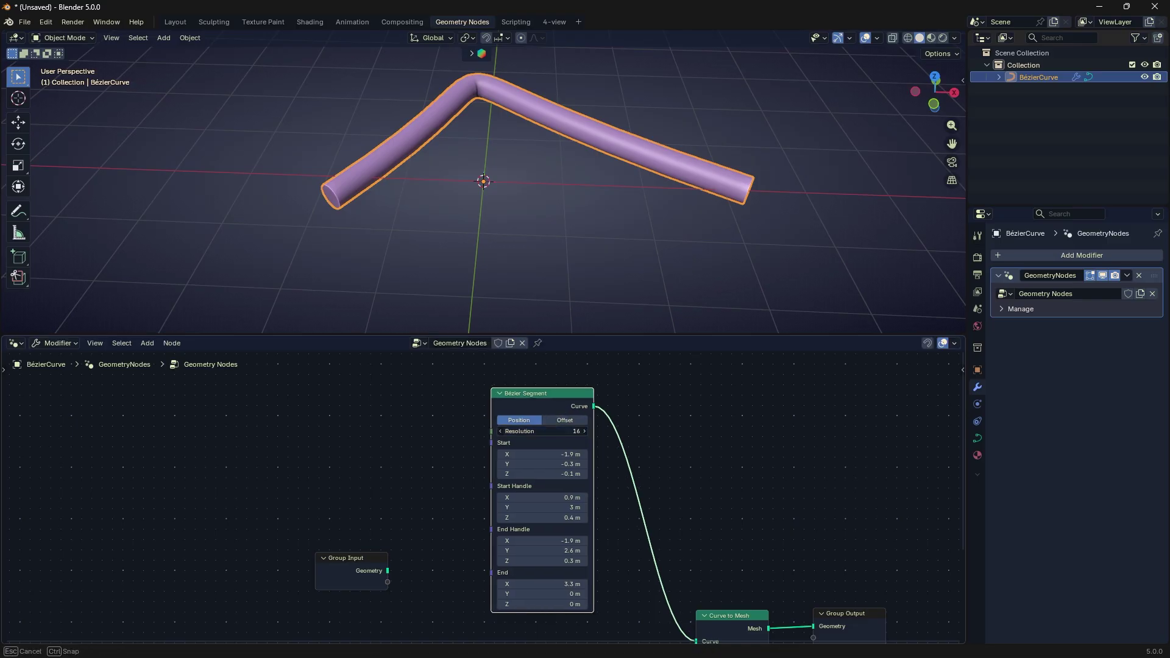
pyautogui.click(554, 419)
pyautogui.moveTo(548, 454); pyautogui.dragTo(528, 498)
# Switch the Bézier Segment between Position and Offset modes to compare the curve shapes, ending in Offset mode
pyautogui.click(528, 422)
pyautogui.click(550, 422)
pyautogui.scroll(1, 548, 515)
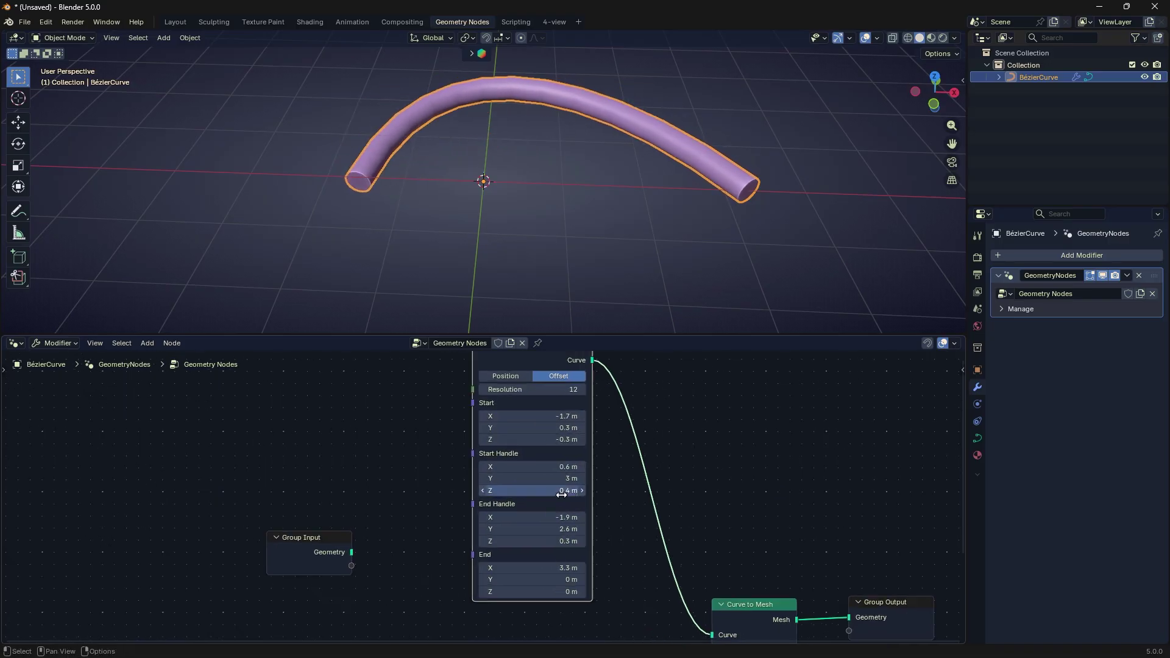
pyautogui.click(517, 379)
pyautogui.click(548, 376)
pyautogui.moveTo(518, 417); pyautogui.dragTo(516, 446, button='middle')
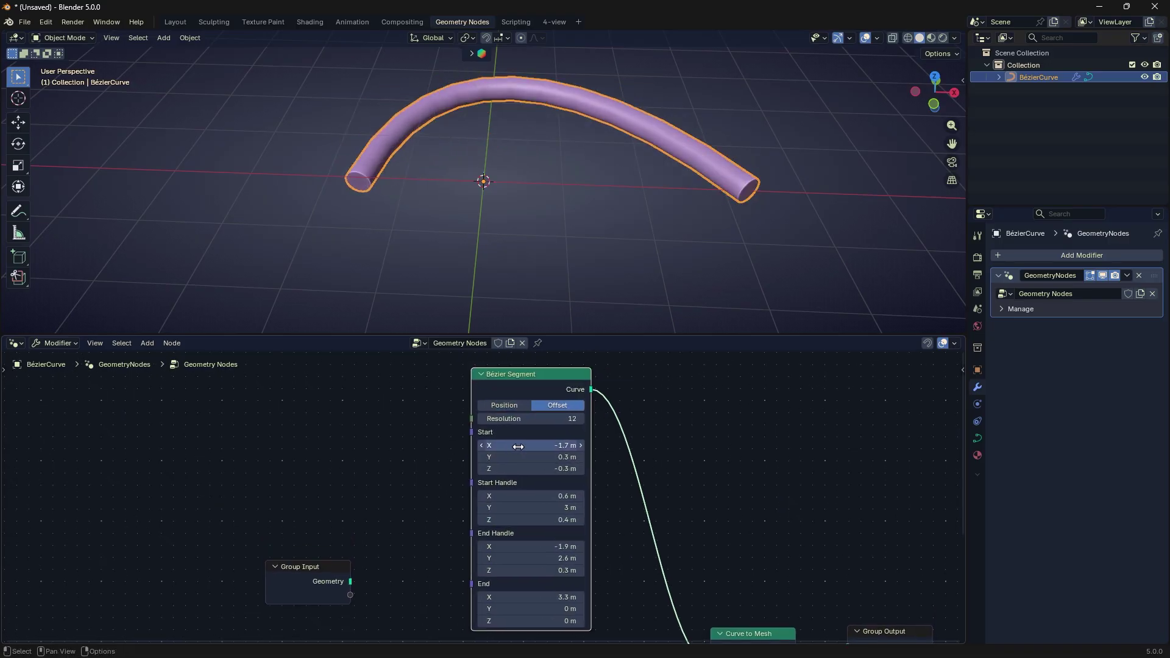
# Set the Bézier Segment's Start Handle to (6.6, 4.1, -0.1) and its End Handle to (-5.2, 2.2, -0.4)
pyautogui.moveTo(521, 384); pyautogui.dragTo(509, 383)
pyautogui.moveTo(484, 453); pyautogui.dragTo(481, 435, button='middle')
pyautogui.scroll(2, 454, 456)
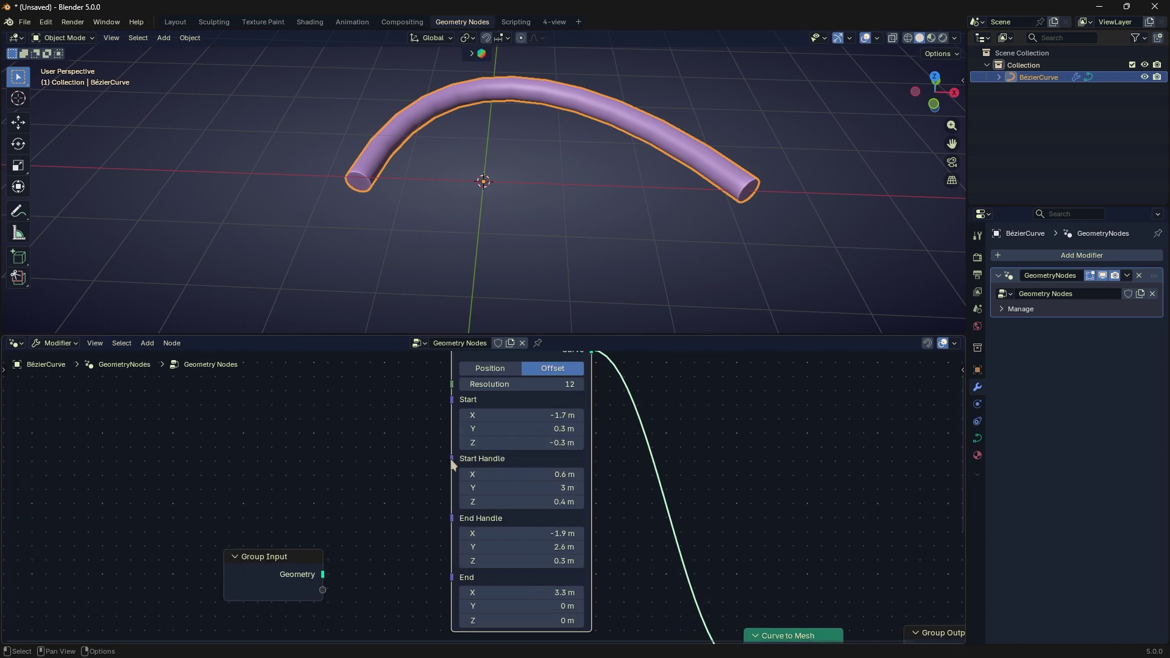
pyautogui.moveTo(415, 458); pyautogui.dragTo(412, 466)
pyautogui.moveTo(537, 475); pyautogui.dragTo(600, 474)
pyautogui.moveTo(522, 489); pyautogui.dragTo(582, 474)
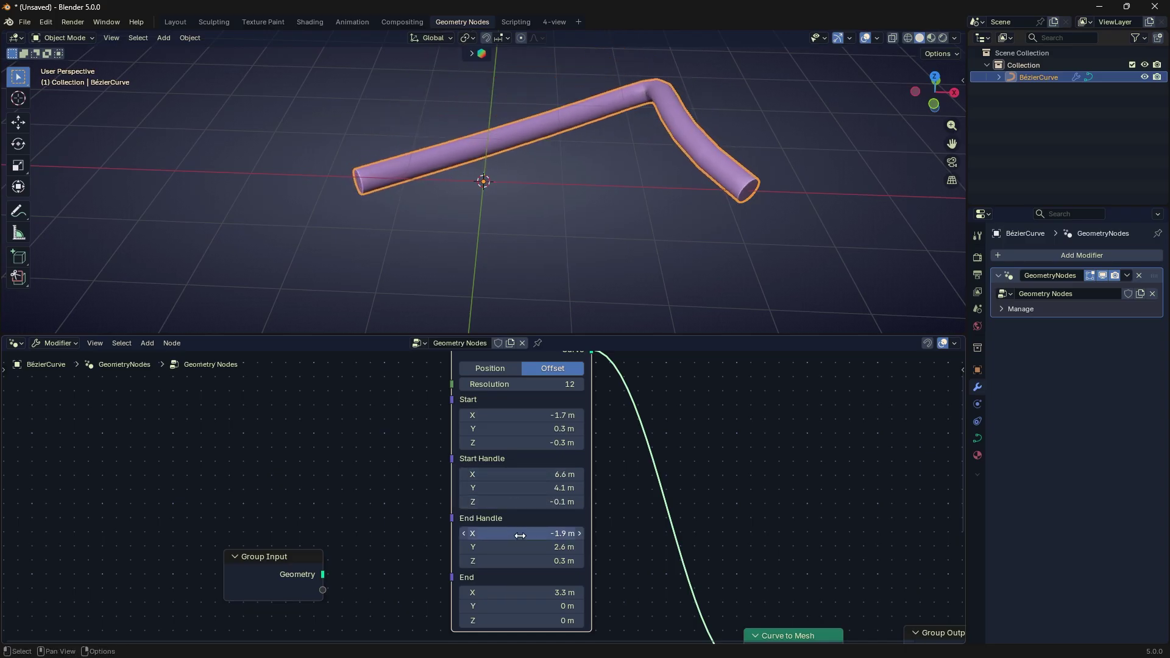
pyautogui.moveTo(520, 535); pyautogui.dragTo(512, 558)
pyautogui.scroll(-1, 584, 550)
pyautogui.moveTo(587, 552); pyautogui.dragTo(600, 547, button='middle')
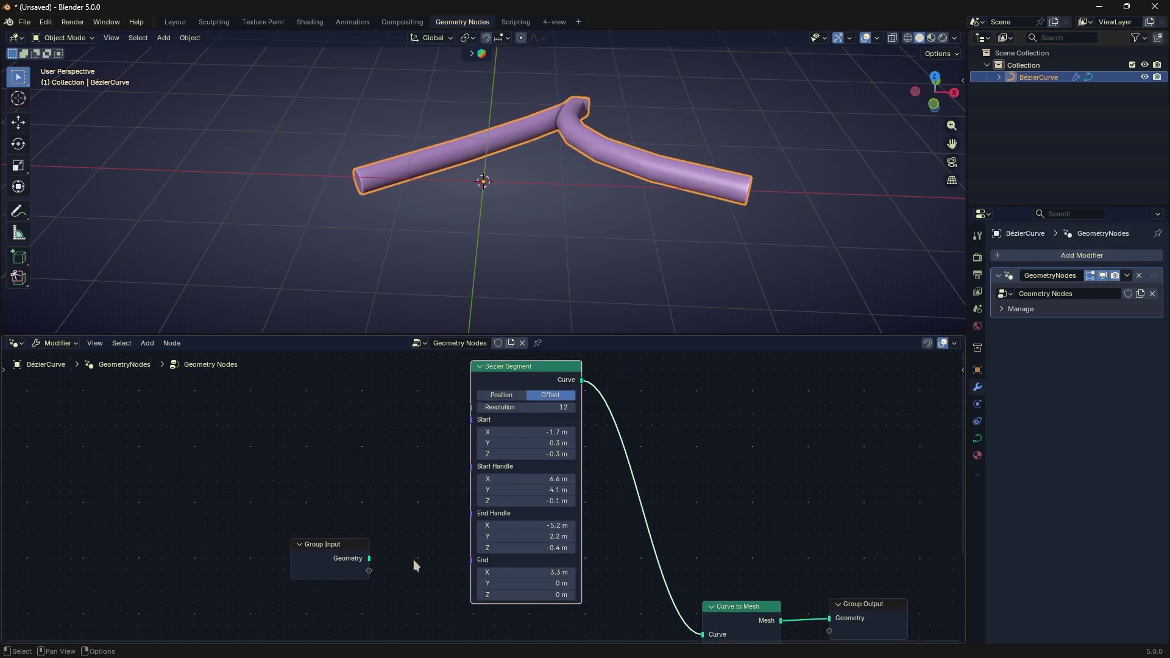
# Reconnect the Group Input's Geometry to the Curve input of Curve to Mesh and delete the Bézier Segment node
pyautogui.moveTo(369, 554); pyautogui.dragTo(698, 581)
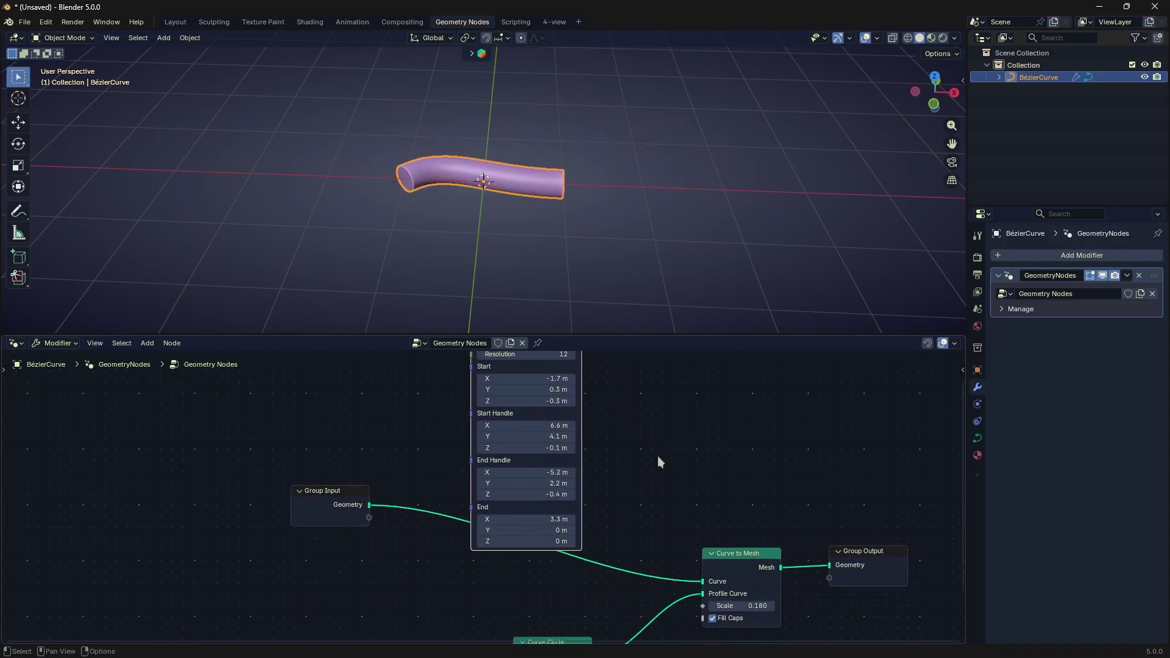
pyautogui.moveTo(657, 456); pyautogui.dragTo(666, 536, button='middle')
pyautogui.press('x')
pyautogui.moveTo(566, 408); pyautogui.dragTo(558, 397, button='middle')
pyautogui.hotkey('shift', 'a')
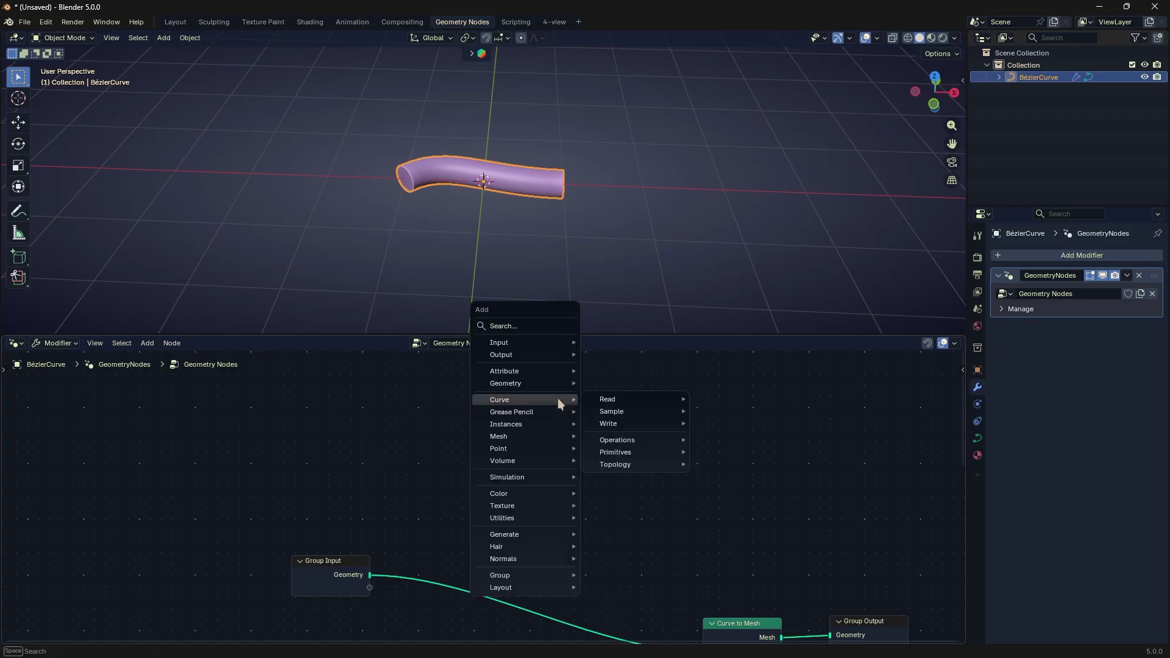
pyautogui.moveTo(605, 453)
pyautogui.click(698, 477)
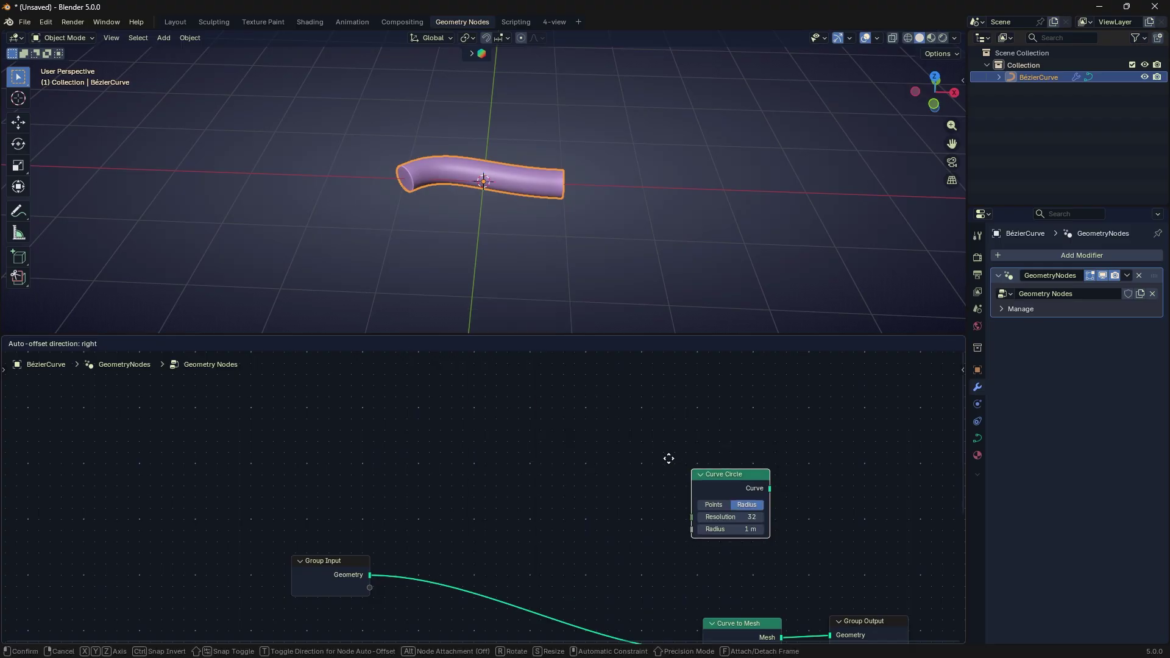
pyautogui.rightClick(589, 447)
# Cut the link from Curve Circle to Curve to Mesh and reconnect its Curve output to the Profile Curve input
pyautogui.moveTo(663, 485); pyautogui.dragTo(645, 373, button='middle')
pyautogui.scroll(4, 654, 492)
pyautogui.moveTo(637, 579); pyautogui.dragTo(580, 518, button='middle')
pyautogui.keyDown('ctrl'); pyautogui.moveTo(596, 556); pyautogui.dragTo(597, 561, button='right'); pyautogui.keyUp('ctrl')
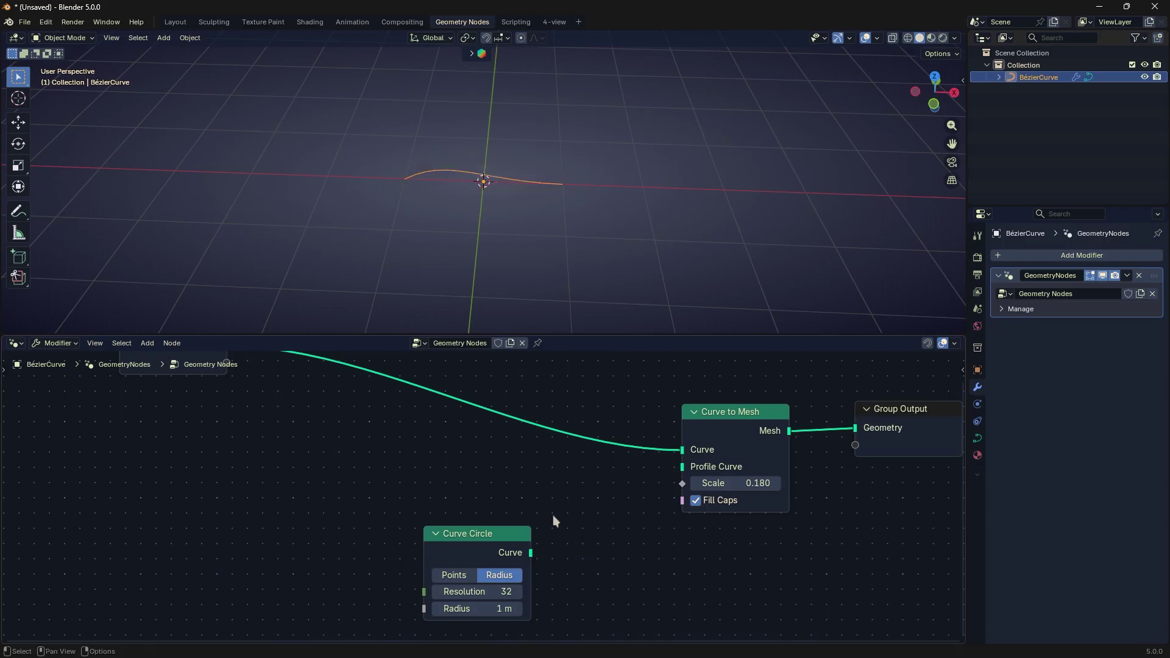
pyautogui.moveTo(553, 515); pyautogui.dragTo(572, 569, button='middle')
pyautogui.moveTo(520, 584); pyautogui.dragTo(538, 556)
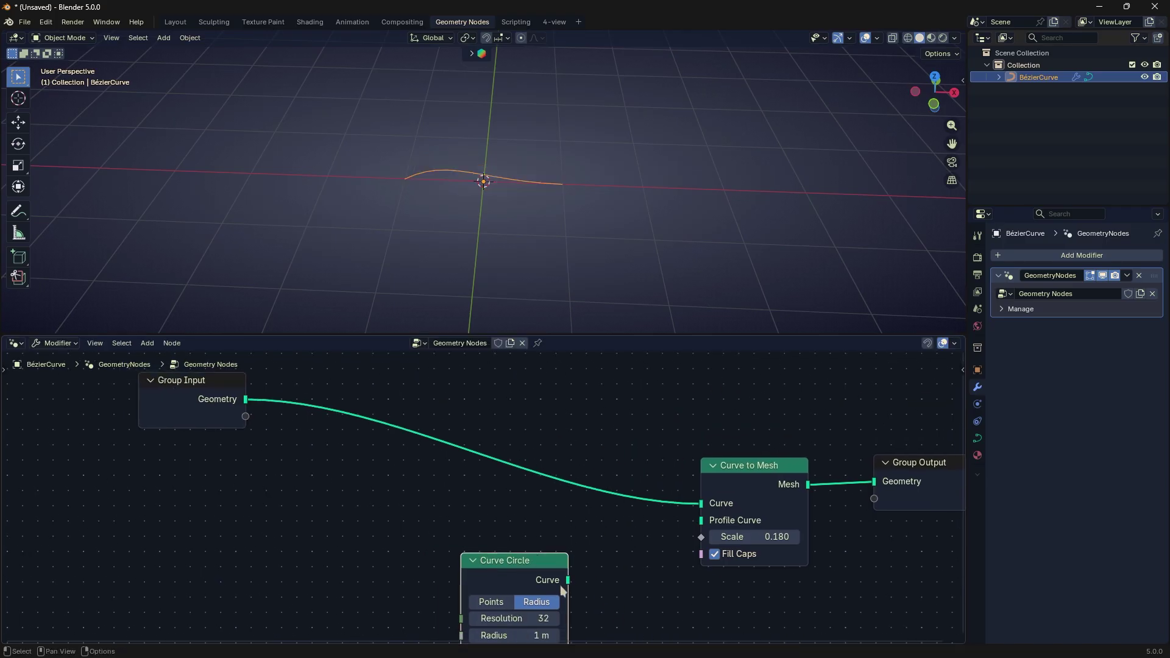
pyautogui.moveTo(702, 525); pyautogui.dragTo(702, 522)
# Compare the Curve Circle's Points and Radius modes, ending in Radius mode with a radius of 2.7 m
pyautogui.moveTo(628, 568); pyautogui.dragTo(644, 519, button='middle')
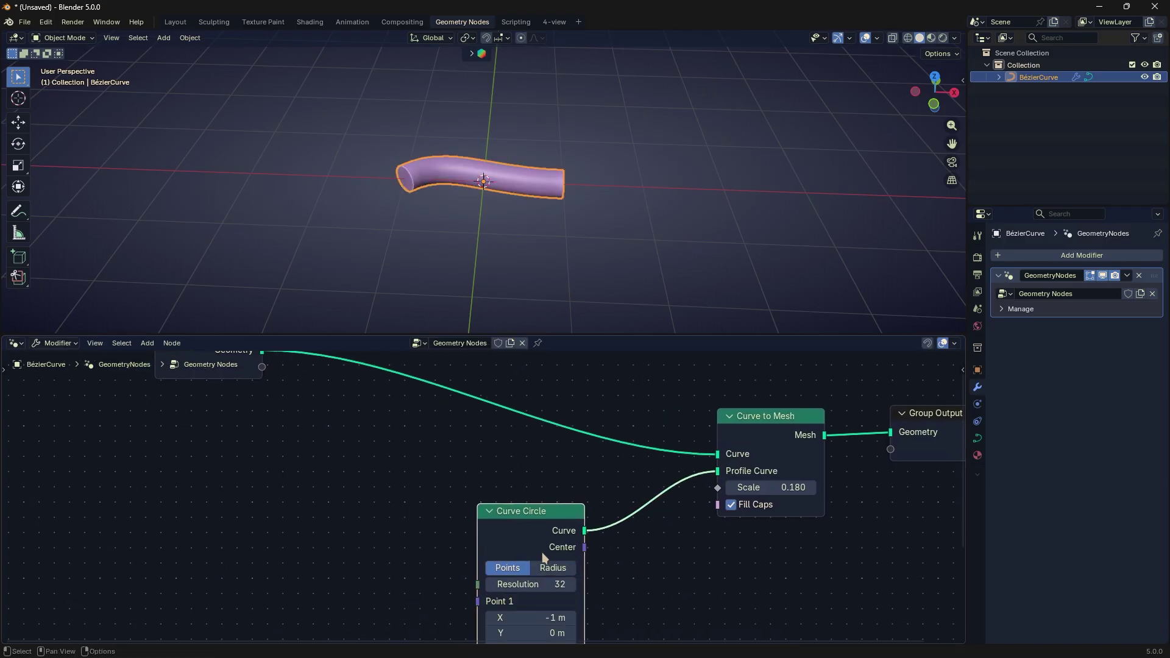
pyautogui.moveTo(548, 569); pyautogui.dragTo(540, 556, button='middle')
pyautogui.moveTo(536, 573); pyautogui.dragTo(554, 574)
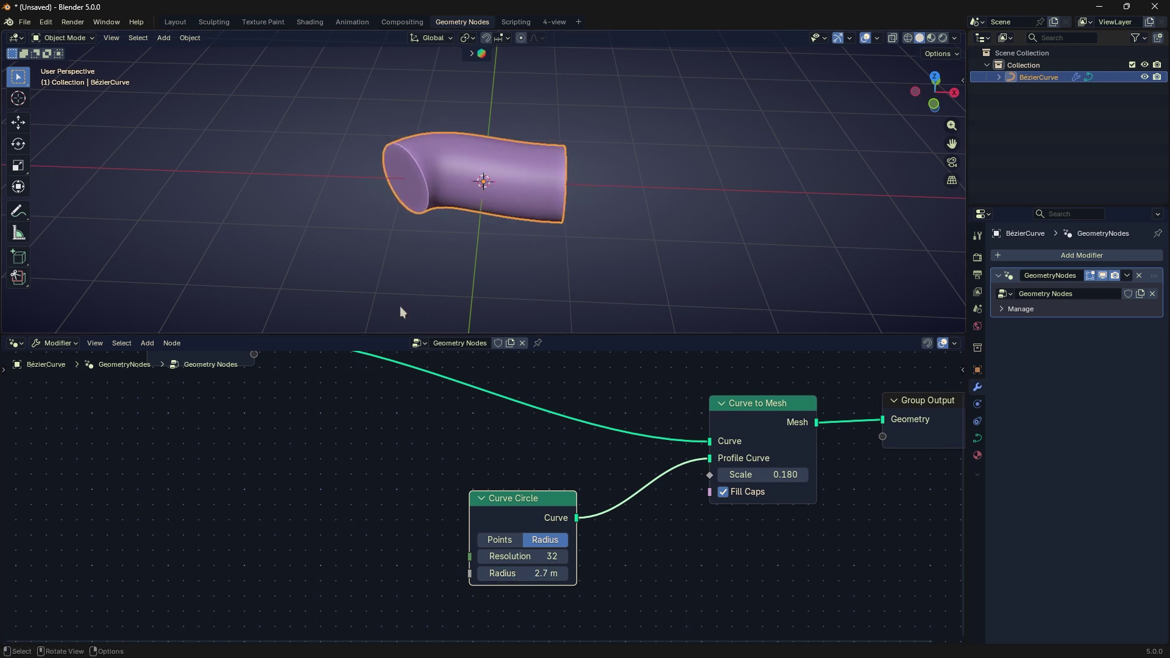
pyautogui.moveTo(399, 306); pyautogui.dragTo(472, 252, button='middle')
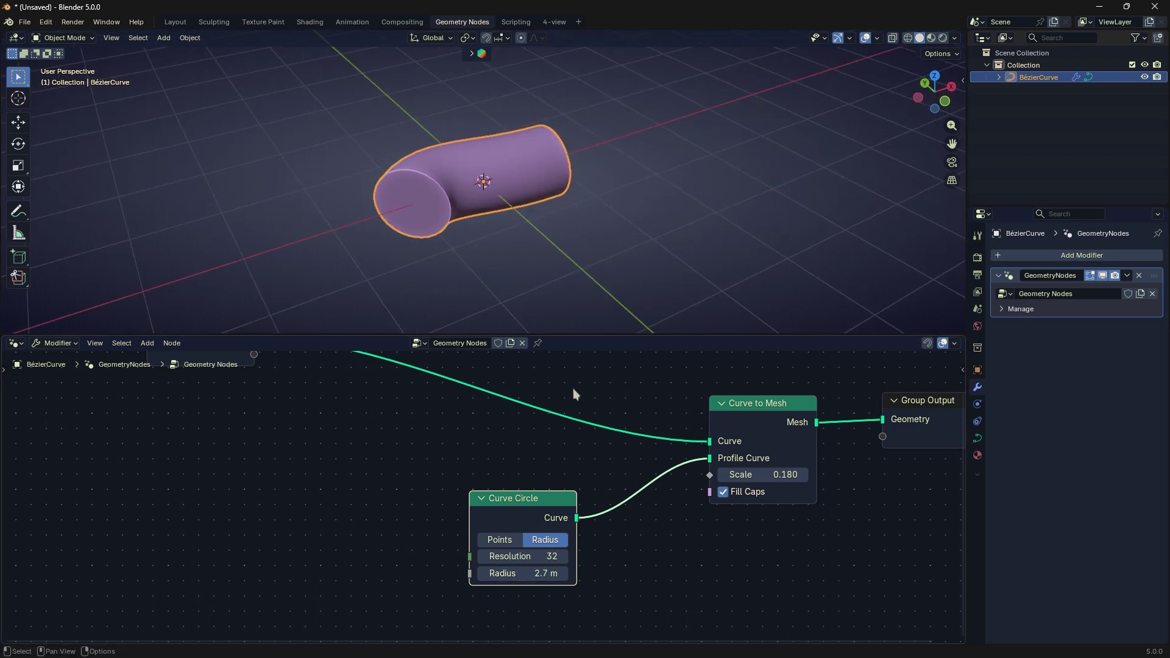
# Preview the outputs of Group Input, Curve Circle and Curve to Mesh through a Viewer node, and delete the Viewer
pyautogui.scroll(-1, 484, 488)
pyautogui.keyDown('ctrl'); pyautogui.keyDown('shift'); pyautogui.click(270, 374); pyautogui.keyUp('shift'); pyautogui.keyUp('ctrl')
pyautogui.moveTo(427, 287); pyautogui.dragTo(406, 209, button='middle')
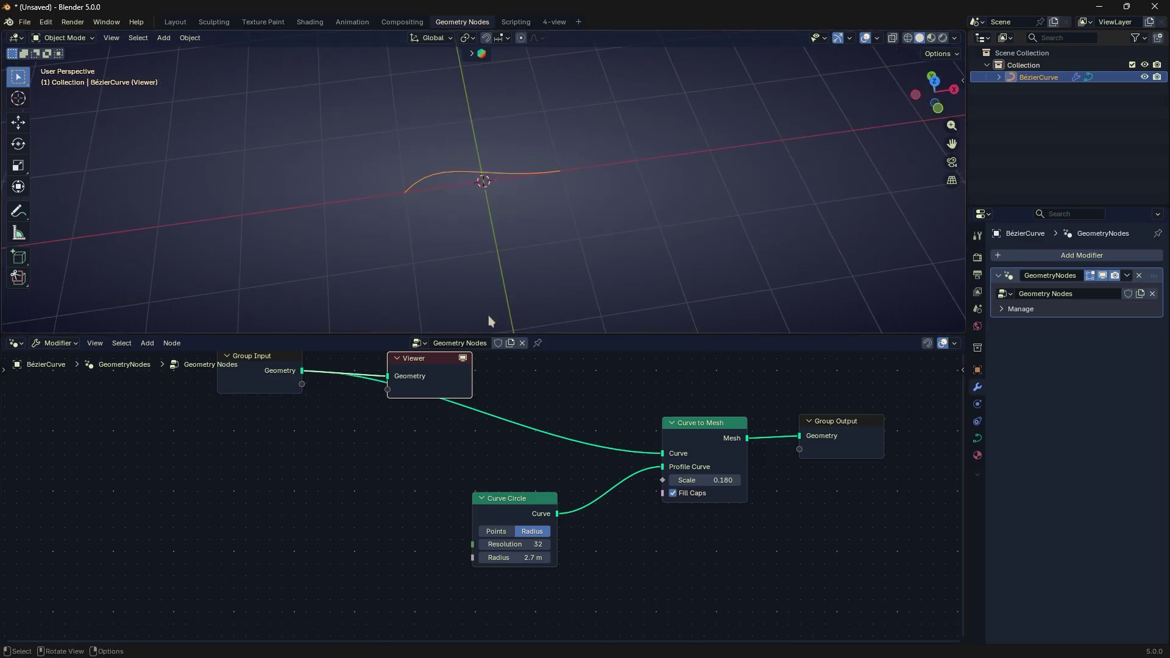
pyautogui.keyDown('ctrl'); pyautogui.keyDown('shift'); pyautogui.click(513, 500); pyautogui.keyUp('shift'); pyautogui.keyUp('ctrl')
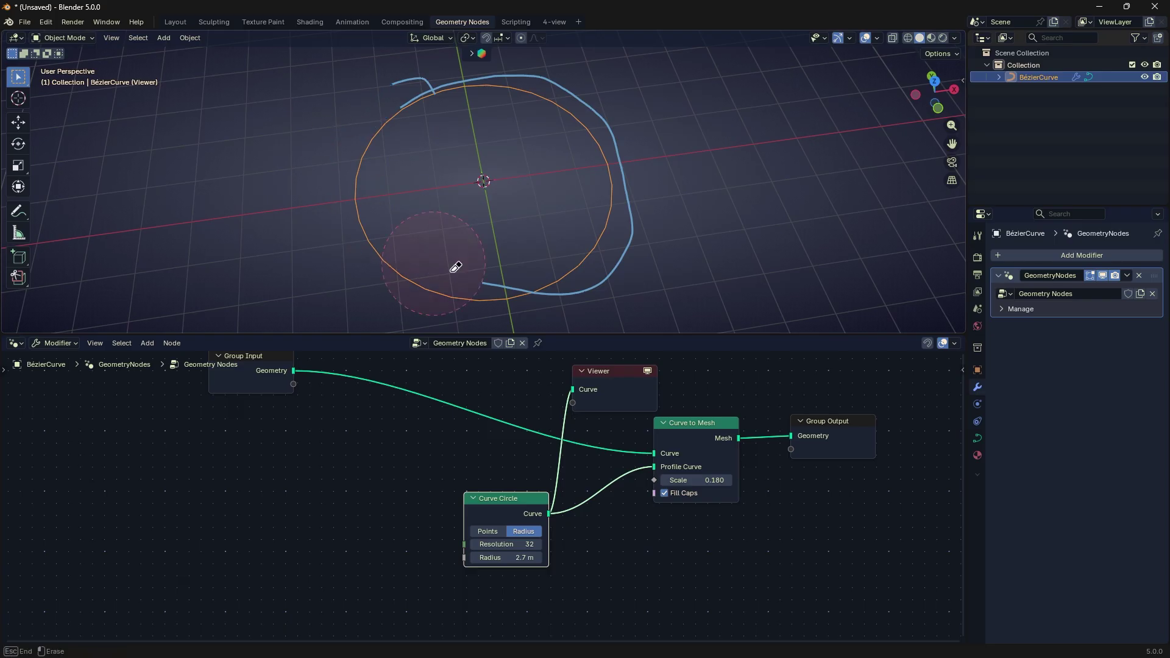
pyautogui.moveTo(587, 543); pyautogui.dragTo(570, 571, button='middle')
pyautogui.keyDown('ctrl'); pyautogui.keyDown('shift'); pyautogui.click(669, 456); pyautogui.keyUp('shift'); pyautogui.keyUp('ctrl')
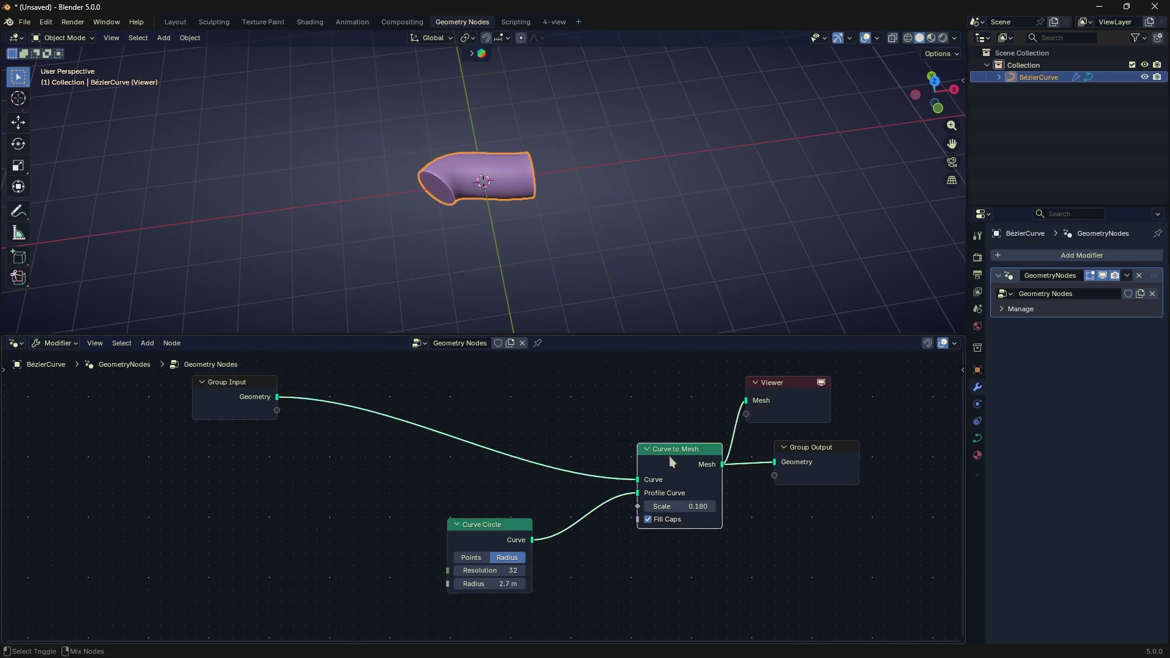
pyautogui.click(794, 395)
pyautogui.press('x')
# Enter Edit Mode on the Bézier curve and scale the selected control point to 0 along the global Y axis
pyautogui.scroll(3, 468, 199)
pyautogui.moveTo(498, 211); pyautogui.dragTo(520, 184, button='middle')
pyautogui.moveTo(531, 556); pyautogui.dragTo(513, 554)
pyautogui.press('Tab')
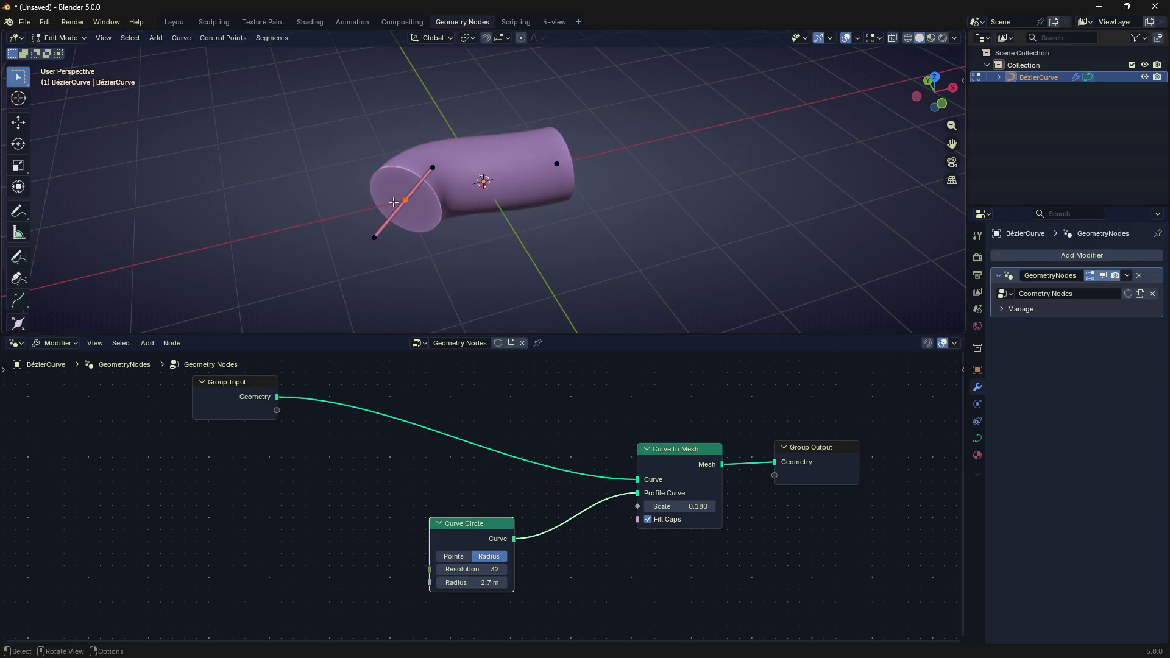
pyautogui.scroll(-3, 460, 235)
pyautogui.keyDown('shift'); pyautogui.moveTo(467, 249); pyautogui.dragTo(515, 240, button='middle'); pyautogui.keyUp('shift')
pyautogui.press('s')
pyautogui.press('y')
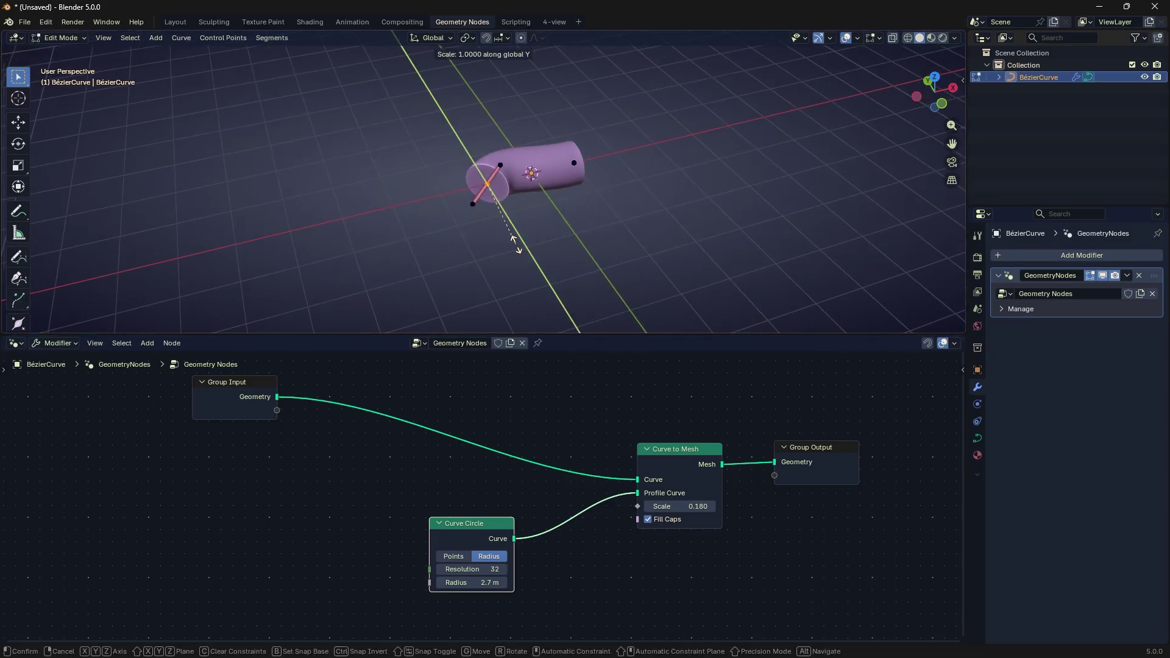
pyautogui.press('0')
pyautogui.press('Return')
# Move the selected control point along the negative X axis to lengthen the tube, and return to Object Mode
pyautogui.press('g')
pyautogui.press('x')
pyautogui.click(309, 266)
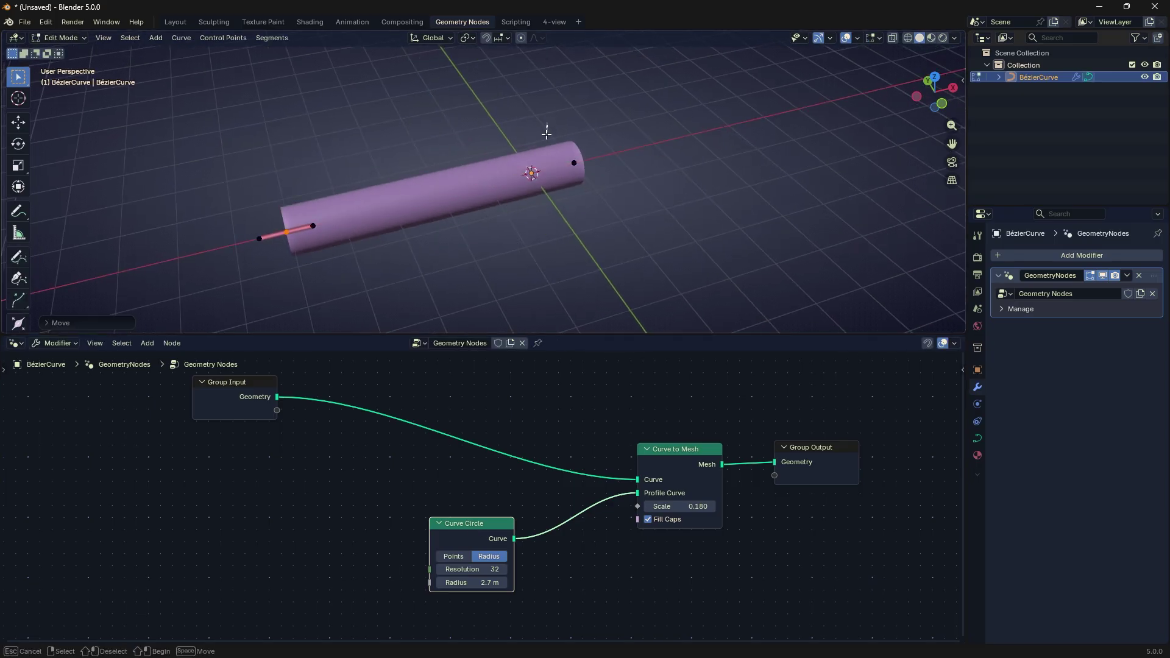
pyautogui.press('Tab')
# Raise the Curve Circle's radius to 12.8 m and lower its resolution until the profile is a hexagon
pyautogui.moveTo(536, 171); pyautogui.dragTo(506, 292, button='middle')
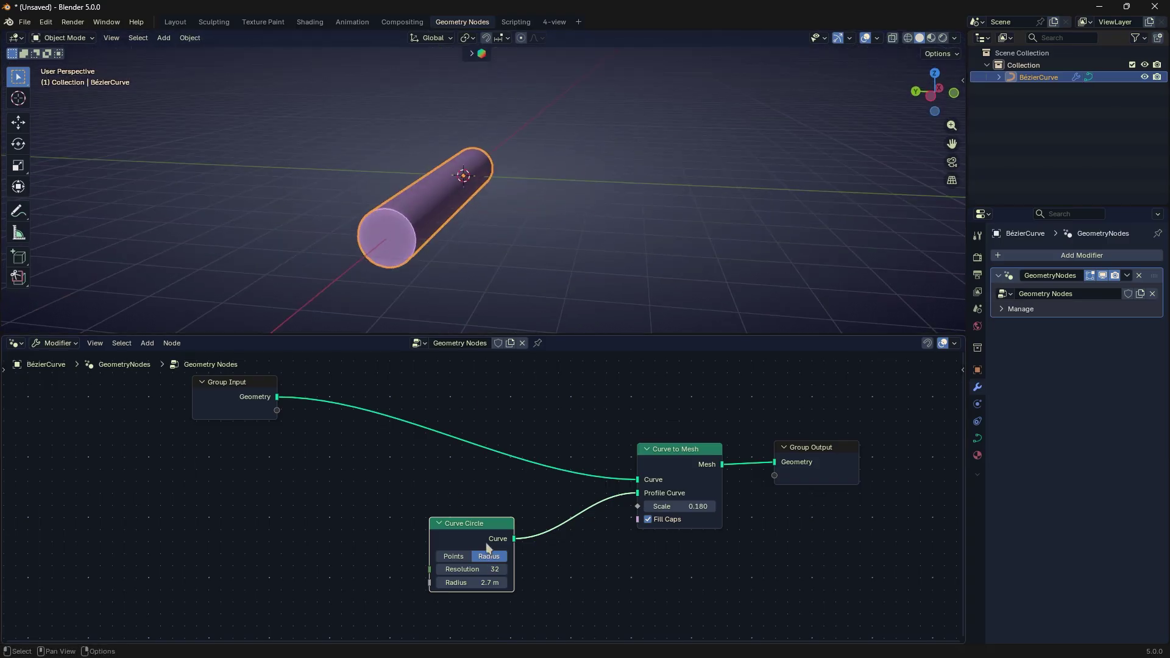
pyautogui.moveTo(488, 548); pyautogui.dragTo(500, 503)
pyautogui.scroll(2, 500, 504)
pyautogui.moveTo(494, 571)
pyautogui.mouseDown()
pyautogui.moveTo(580, 571)
pyautogui.moveTo(496, 553)
pyautogui.mouseUp()
pyautogui.moveTo(495, 559); pyautogui.dragTo(483, 559)
# Set the Curve Circle's resolution to 32 and its radius to 1 m
pyautogui.click(495, 559)
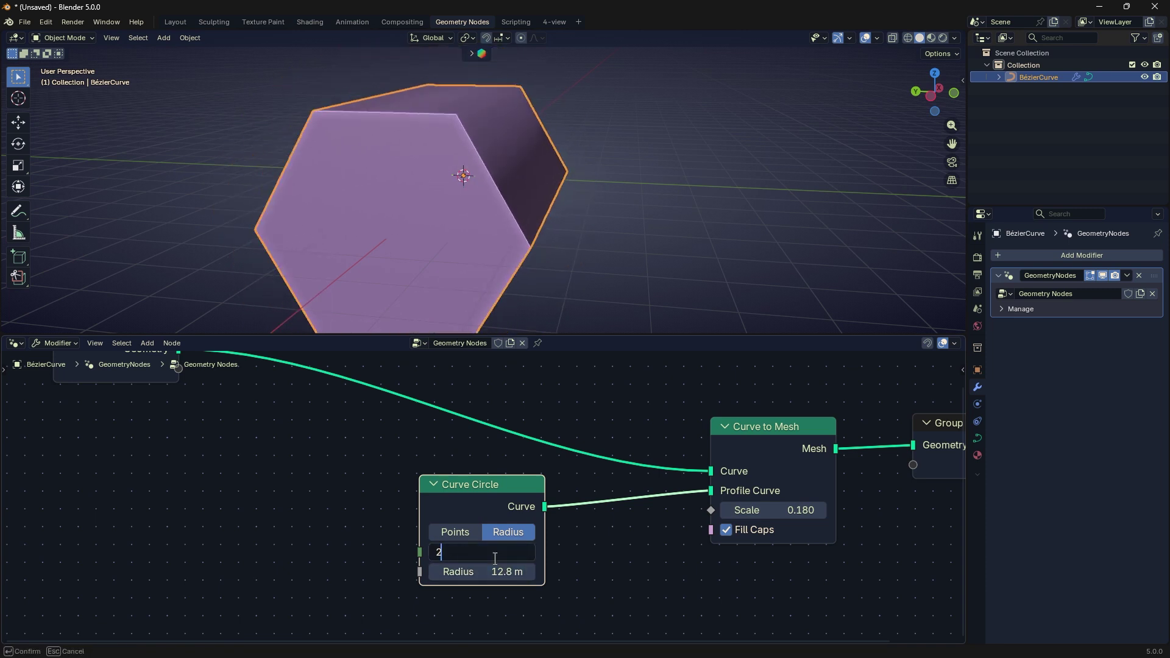
pyautogui.write('32')
pyautogui.press('Return')
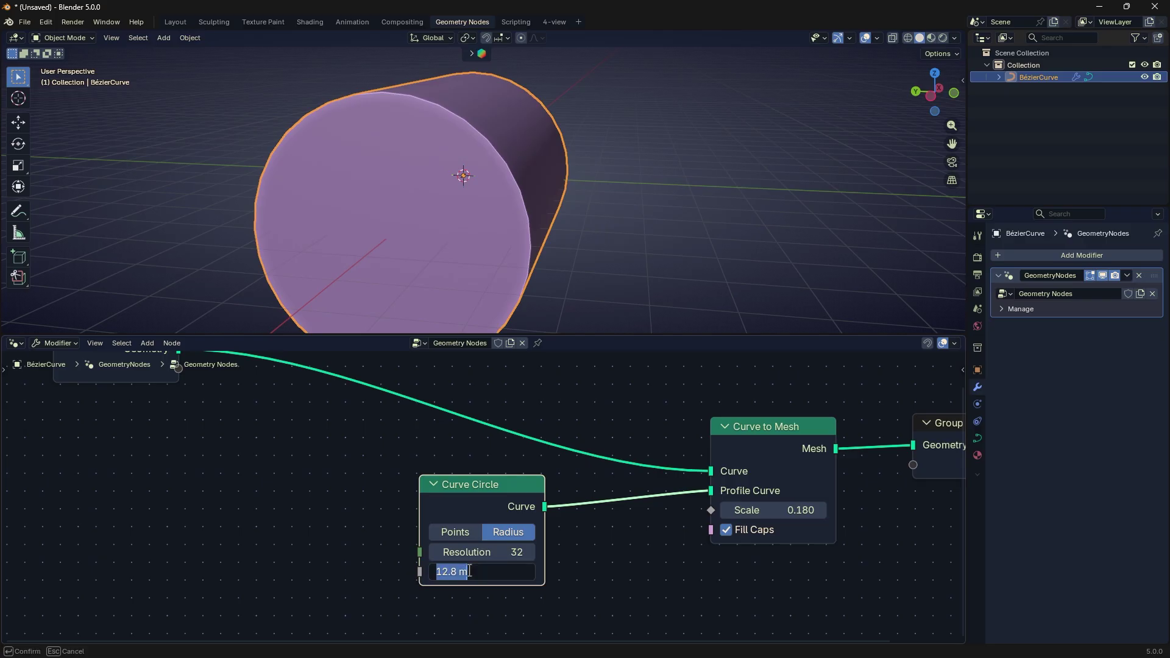
pyautogui.write('1')
pyautogui.press('Return')
# Try out different Scale values on the Curve to Mesh node and set the scale to 1
pyautogui.moveTo(568, 159); pyautogui.dragTo(464, 177, button='middle')
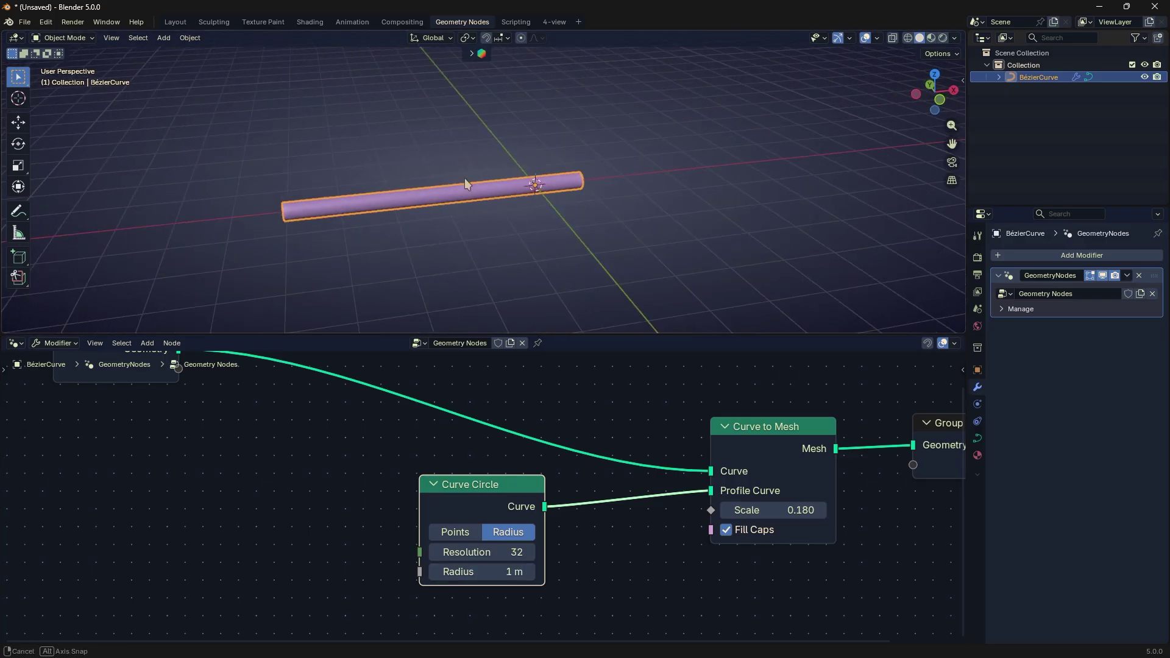
pyautogui.moveTo(774, 510); pyautogui.dragTo(829, 510)
pyautogui.scroll(-2, 688, 242)
pyautogui.moveTo(595, 256); pyautogui.dragTo(664, 295, button='middle')
pyautogui.moveTo(774, 511)
pyautogui.mouseDown()
pyautogui.moveTo(853, 510)
pyautogui.moveTo(792, 510)
pyautogui.mouseUp()
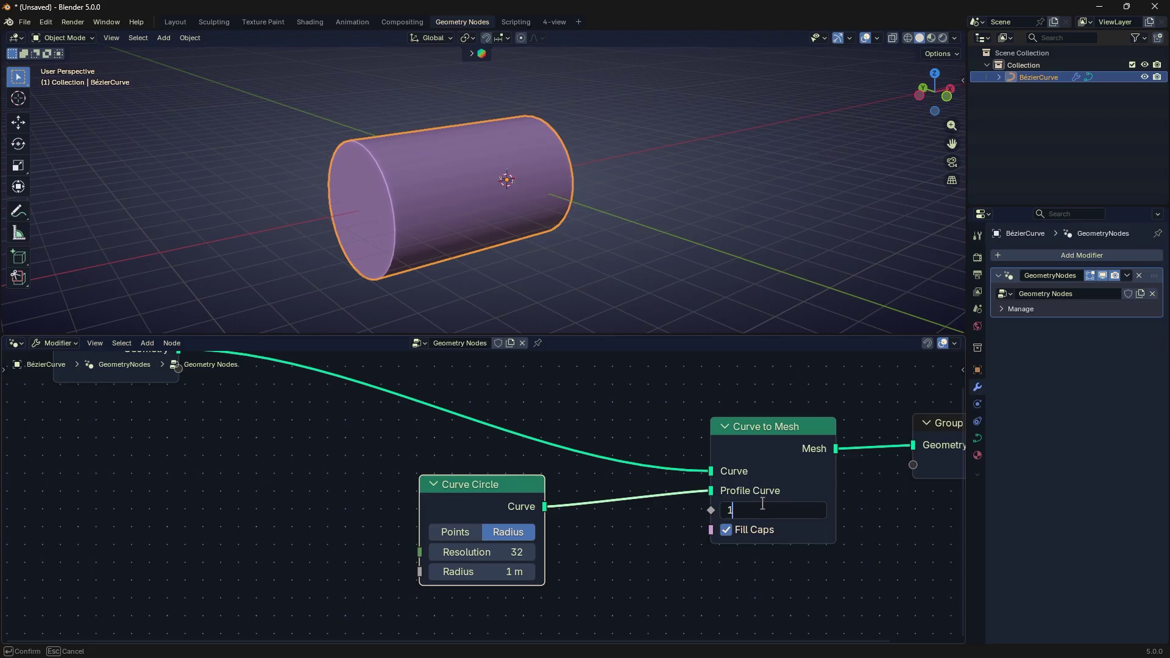
pyautogui.write('1')
pyautogui.press('Return')
# Add a Curve Line node and connect its Curve output to the Curve input of Curve to Mesh, replacing the Group Input link
pyautogui.moveTo(659, 472); pyautogui.dragTo(592, 498, button='middle')
pyautogui.scroll(-3, 591, 497)
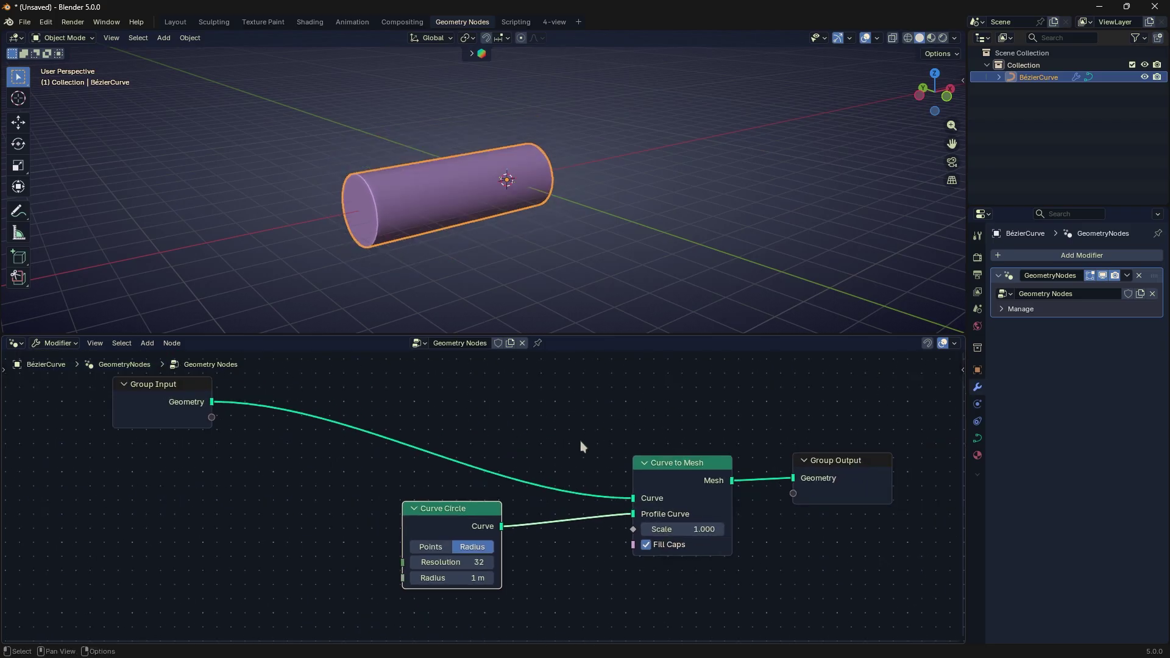
pyautogui.moveTo(580, 440); pyautogui.dragTo(640, 452, button='middle')
pyautogui.moveTo(498, 523); pyautogui.dragTo(510, 520)
pyautogui.hotkey('shift', 'a')
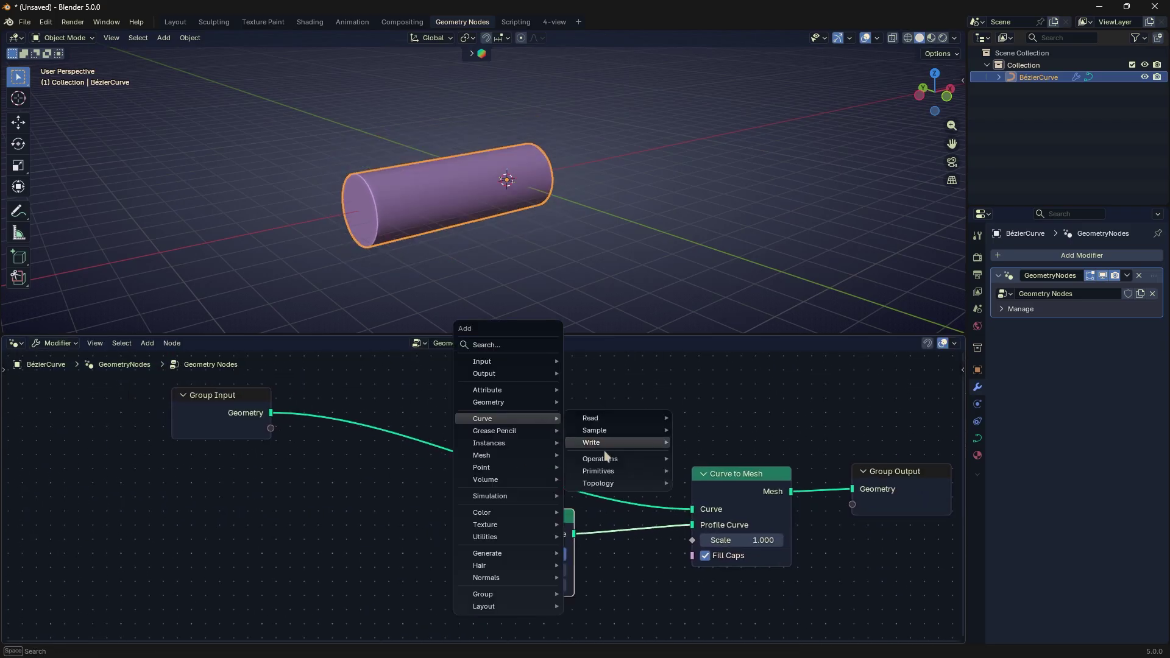
pyautogui.moveTo(601, 471)
pyautogui.click(709, 508)
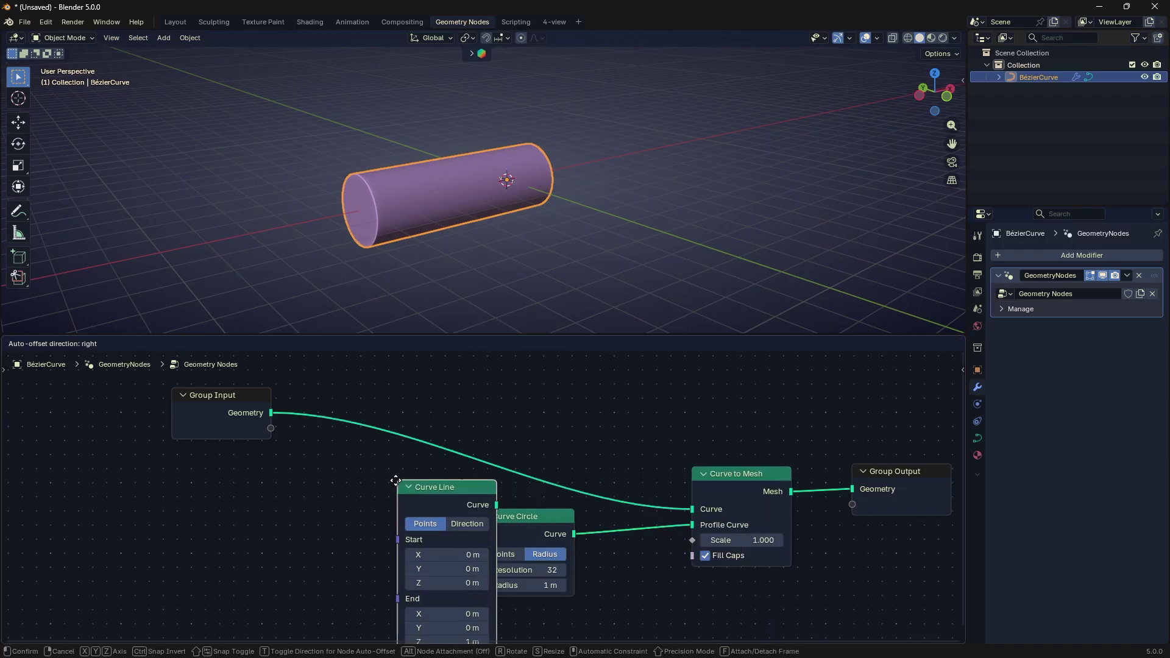
pyautogui.click(418, 492)
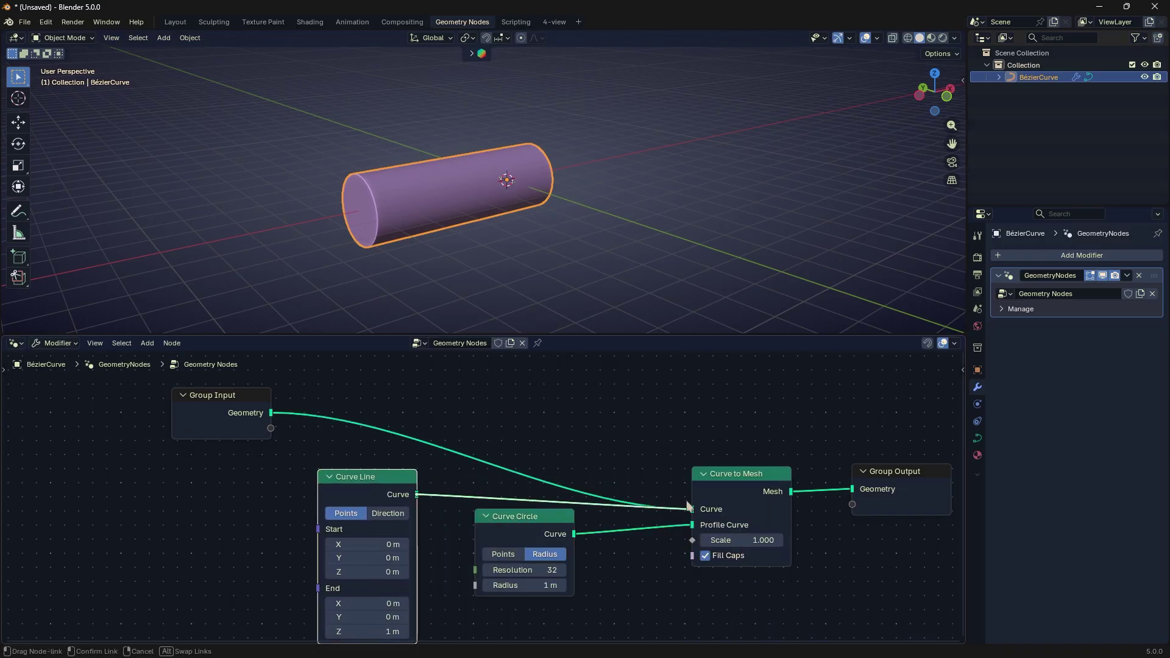
pyautogui.moveTo(687, 506); pyautogui.dragTo(693, 509)
# Compare the Curve Line's Direction and Points modes, ending in Points mode with End Z set to 5.9 m
pyautogui.moveTo(556, 214); pyautogui.dragTo(536, 214, button='middle')
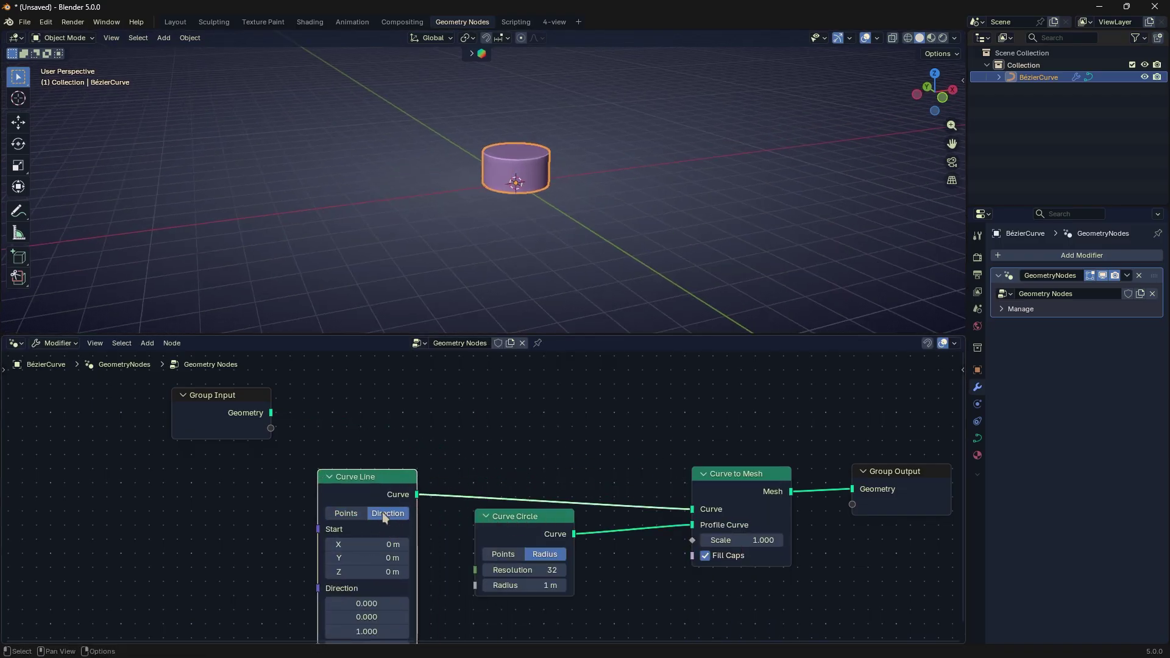
pyautogui.moveTo(412, 514); pyautogui.dragTo(426, 449, button='middle')
pyautogui.moveTo(403, 565); pyautogui.dragTo(488, 565)
pyautogui.keyDown('shift'); pyautogui.moveTo(584, 234); pyautogui.dragTo(591, 300, button='middle'); pyautogui.keyUp('shift')
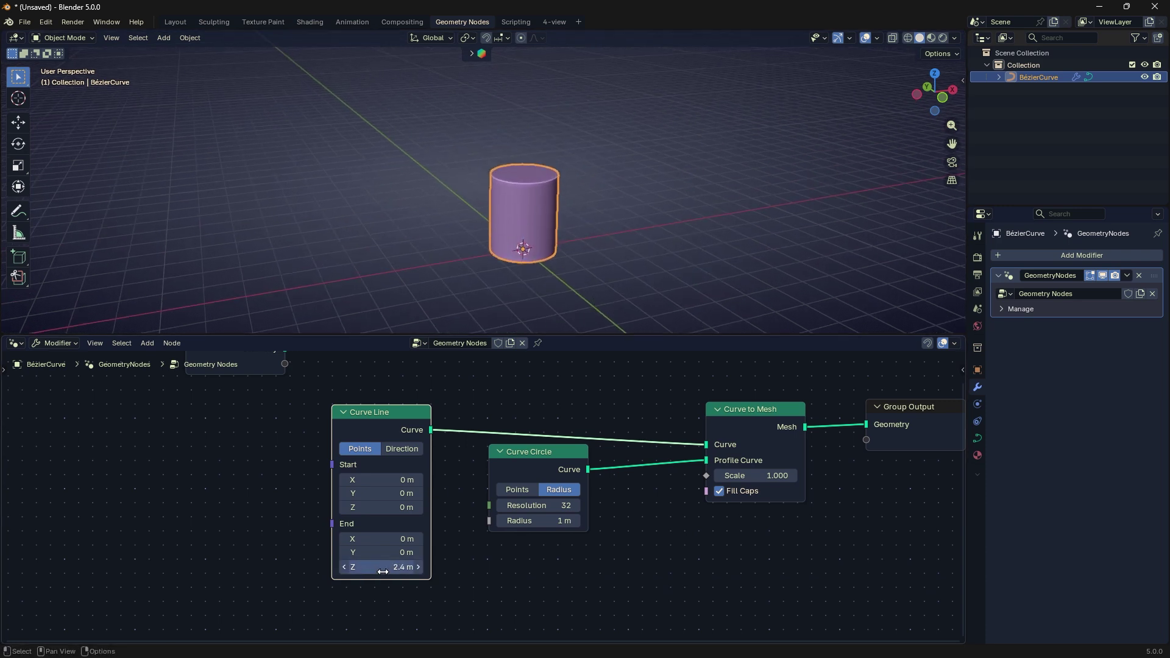
pyautogui.moveTo(403, 567); pyautogui.dragTo(448, 567)
pyautogui.moveTo(594, 256); pyautogui.dragTo(418, 302, button='middle')
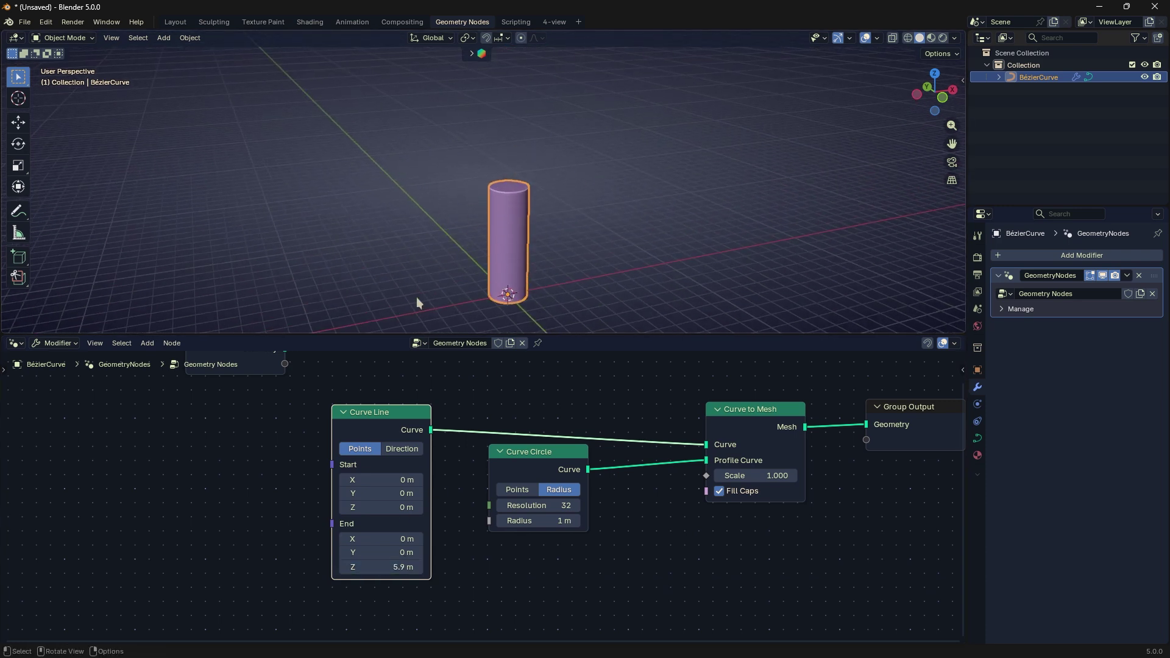
# Set the Curve Line's End X to 1.6 m, Start X to -3 m and Start Y to 2.1 m, keeping Points mode
pyautogui.moveTo(412, 539); pyautogui.dragTo(427, 539)
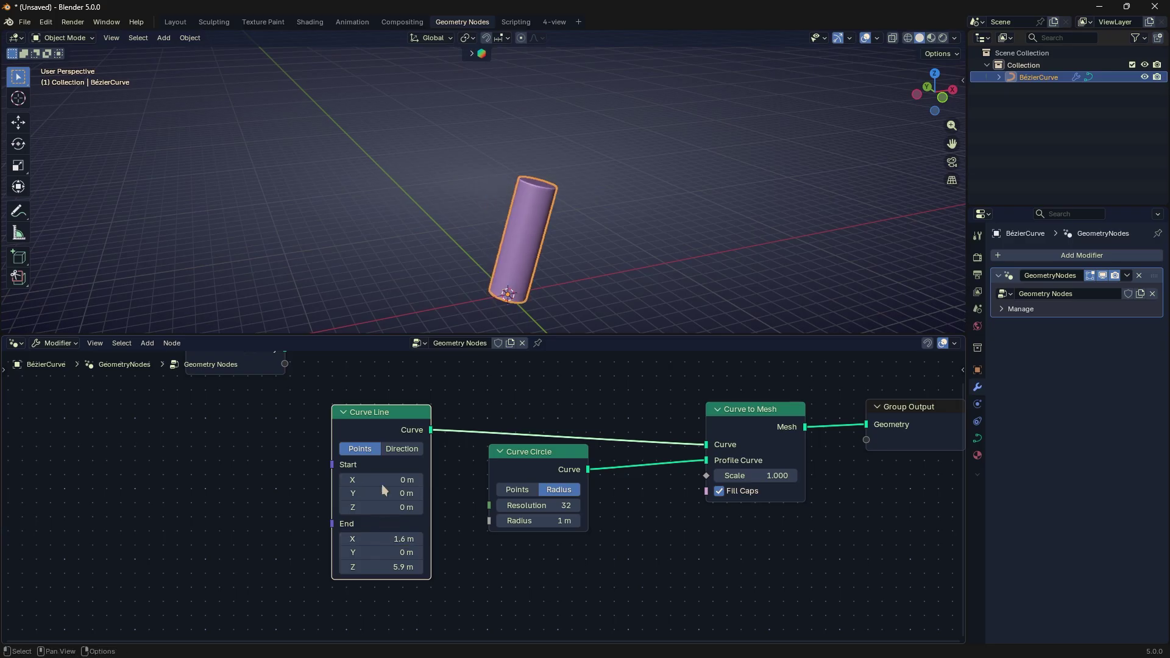
pyautogui.moveTo(384, 480); pyautogui.dragTo(405, 494)
pyautogui.click(397, 453)
pyautogui.click(374, 448)
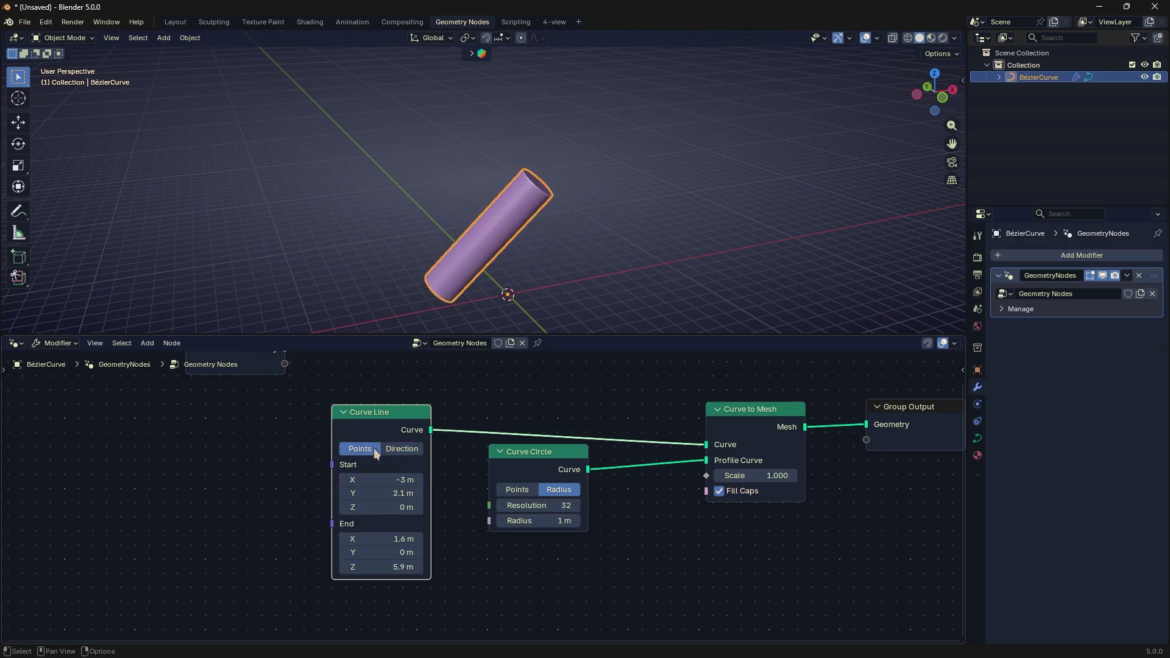
# Move the Curve Line node clear of Curve Circle and set its Start to (3, 5.3, 2.1) and End to (8.3, 8.6, 11.5)
pyautogui.moveTo(387, 425); pyautogui.dragTo(425, 391)
pyautogui.click(425, 392)
pyautogui.moveTo(420, 475); pyautogui.dragTo(482, 520)
pyautogui.moveTo(421, 534); pyautogui.dragTo(490, 534)
pyautogui.moveTo(412, 462); pyautogui.dragTo(432, 462)
pyautogui.moveTo(417, 448); pyautogui.dragTo(390, 475)
pyautogui.scroll(-3, 570, 234)
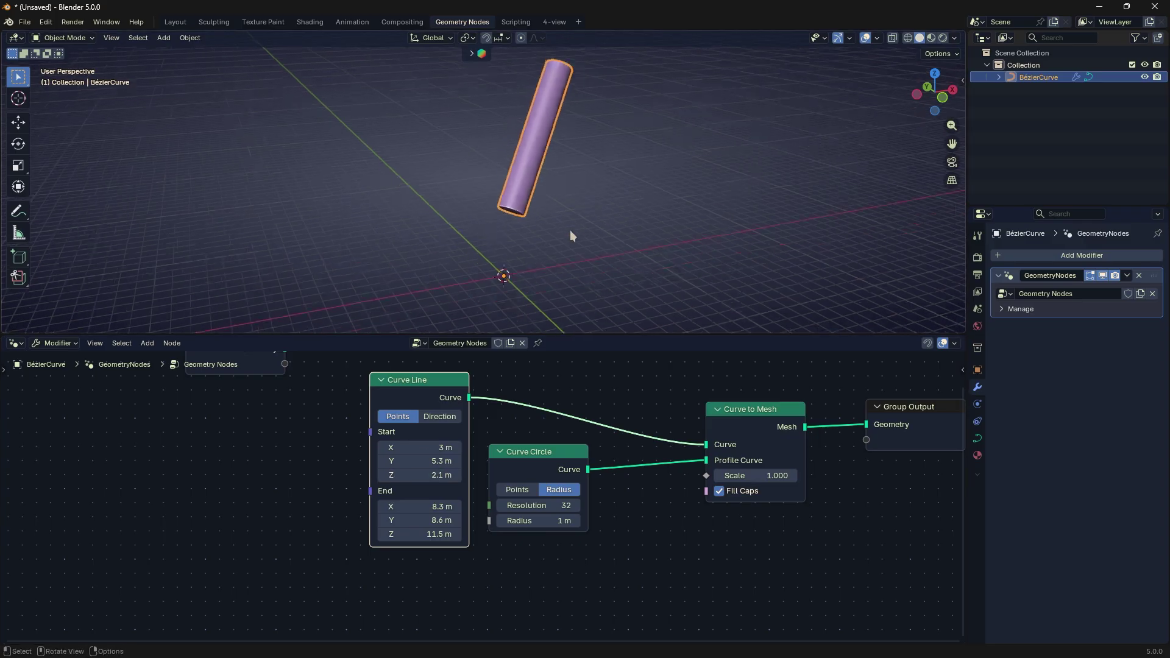
# Delete the Curve Line node and reconnect the Group Input's Geometry to the Curve input of Curve to Mesh
pyautogui.moveTo(439, 398); pyautogui.dragTo(414, 416)
pyautogui.moveTo(417, 421); pyautogui.dragTo(382, 473, button='middle')
pyautogui.press('x')
pyautogui.moveTo(250, 400); pyautogui.dragTo(281, 404)
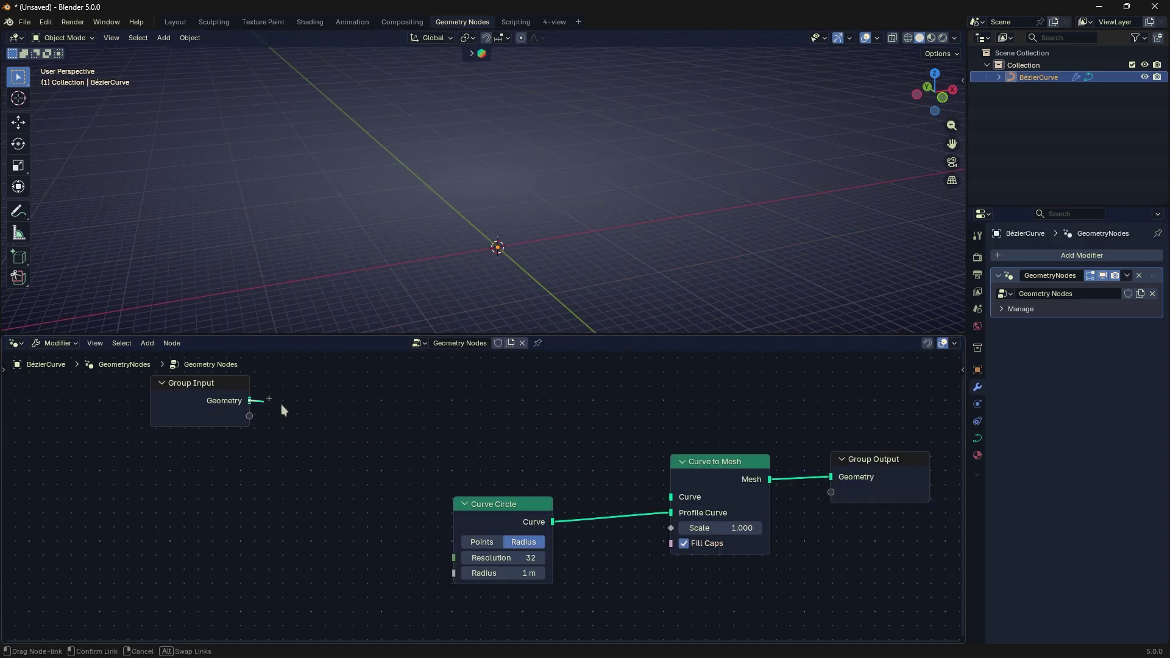
pyautogui.moveTo(661, 492); pyautogui.dragTo(670, 497)
# Add a Spiral curve primitive and connect its Curve output to the Curve input of Curve to Mesh
pyautogui.hotkey('shift', 'a')
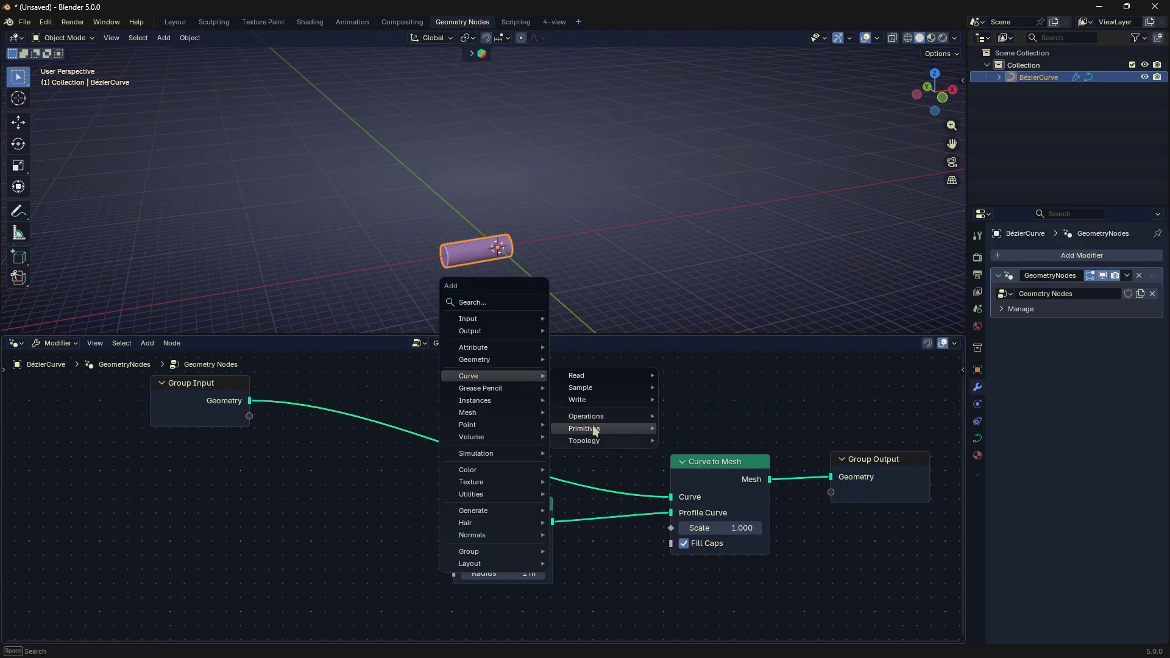
pyautogui.moveTo(594, 432)
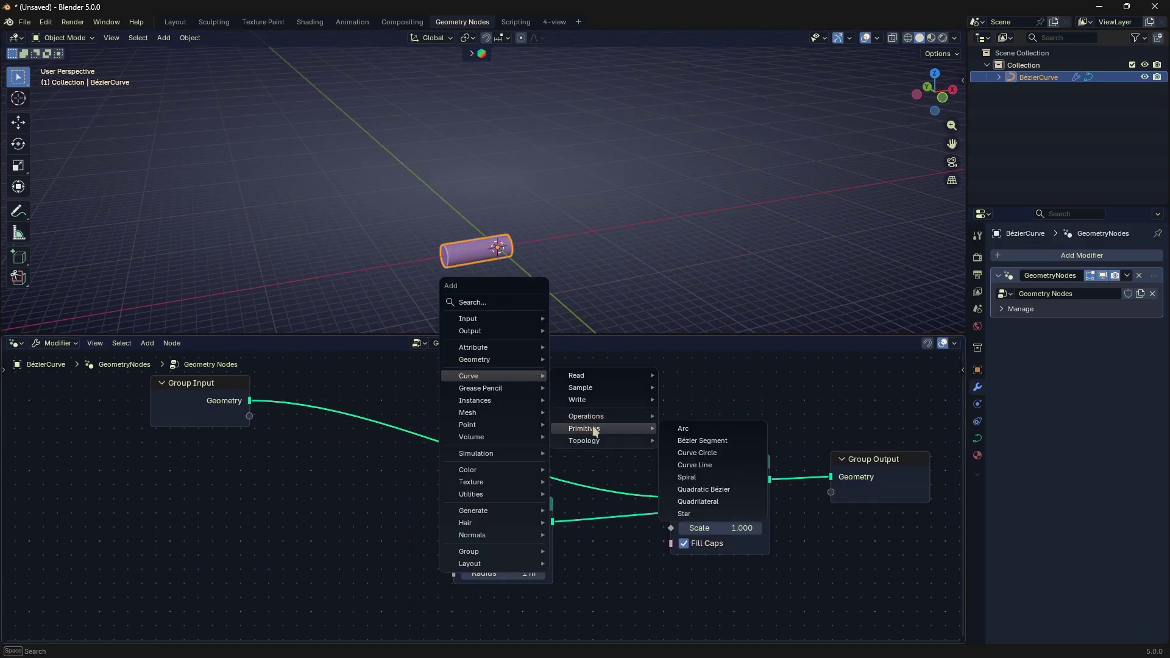
pyautogui.click(674, 476)
pyautogui.click(333, 504)
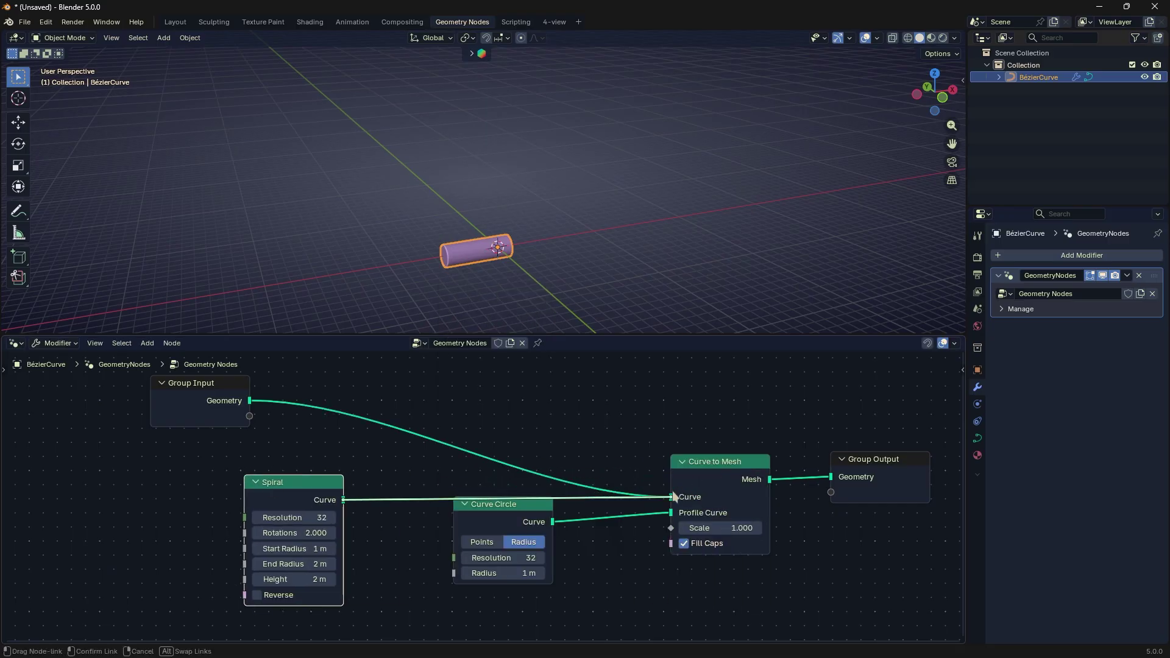
pyautogui.moveTo(673, 496); pyautogui.dragTo(671, 497)
# Set the Spiral's Rotations to 10, Start Radius to 2 m and Height to 10 m
pyautogui.scroll(3, 515, 287)
pyautogui.moveTo(515, 286); pyautogui.dragTo(512, 255, button='middle')
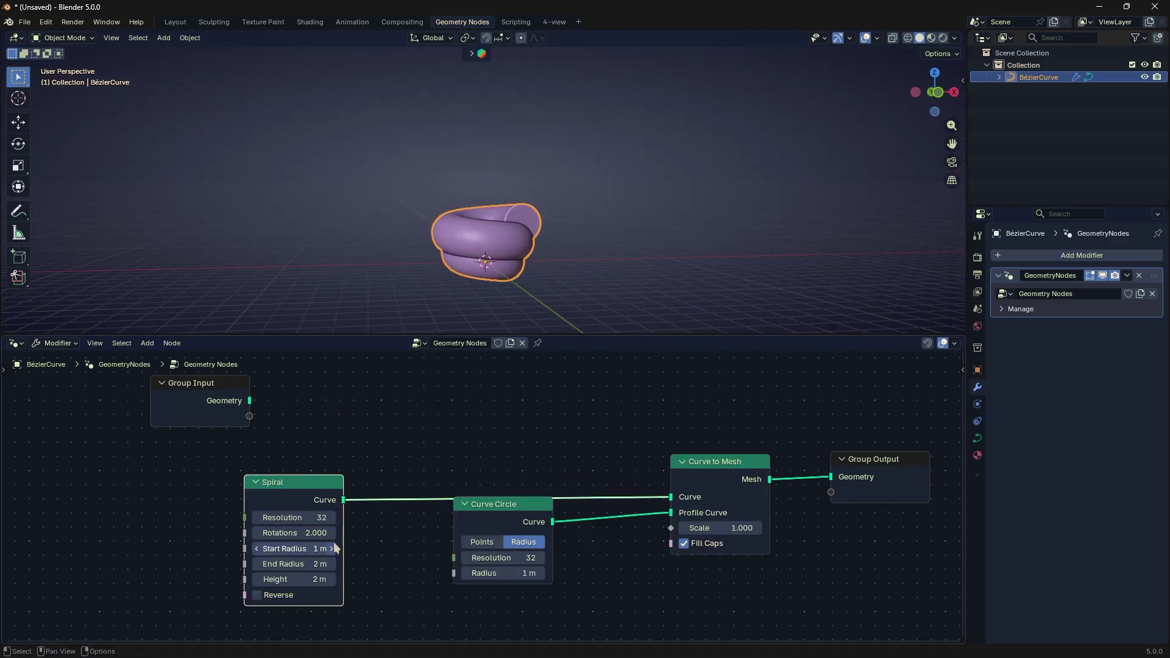
pyautogui.write('10')
pyautogui.press('Return')
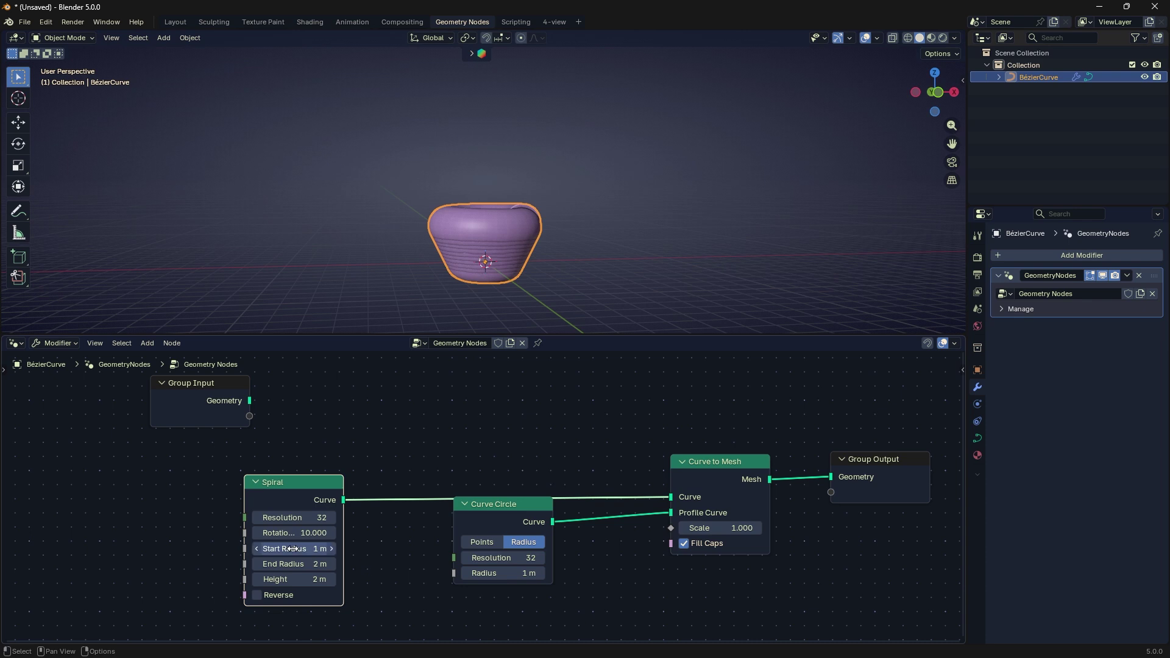
pyautogui.write('2')
pyautogui.press('Return')
pyautogui.press('Return')
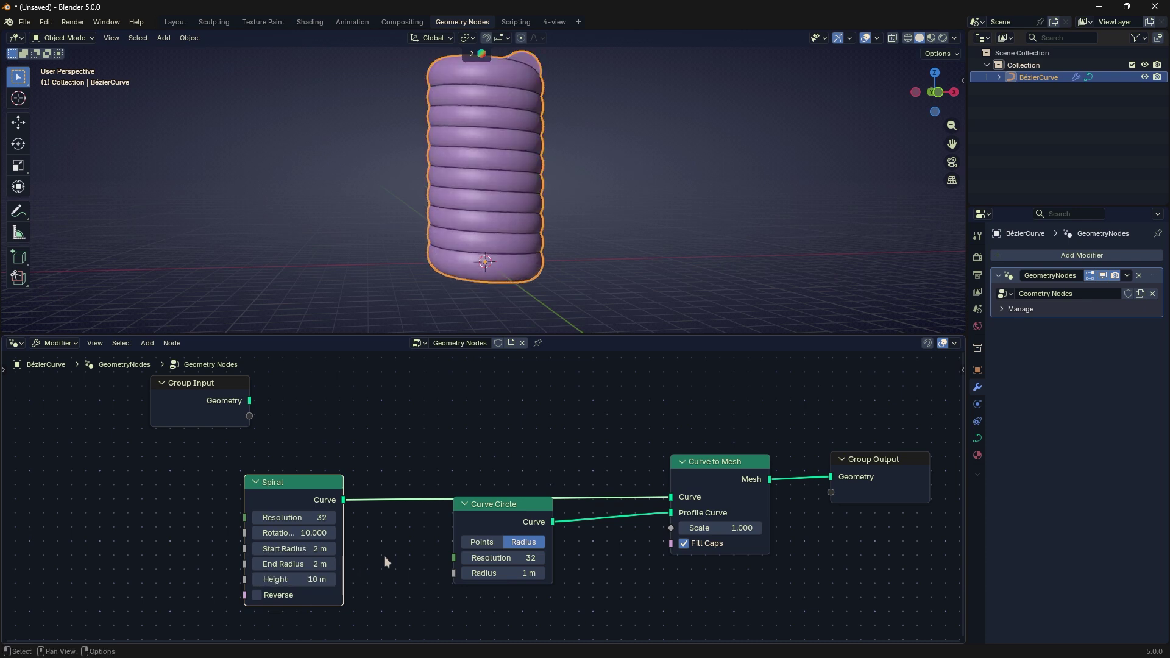
# Set the Curve to Mesh Scale to 0.18 and switch the viewport to orthographic projection
pyautogui.moveTo(718, 528); pyautogui.dragTo(673, 527)
pyautogui.keyDown('shift'); pyautogui.moveTo(598, 223); pyautogui.dragTo(599, 273, button='middle'); pyautogui.keyUp('shift')
pyautogui.click(616, 274)
pyautogui.scroll(2, 591, 267)
pyautogui.click(951, 181)
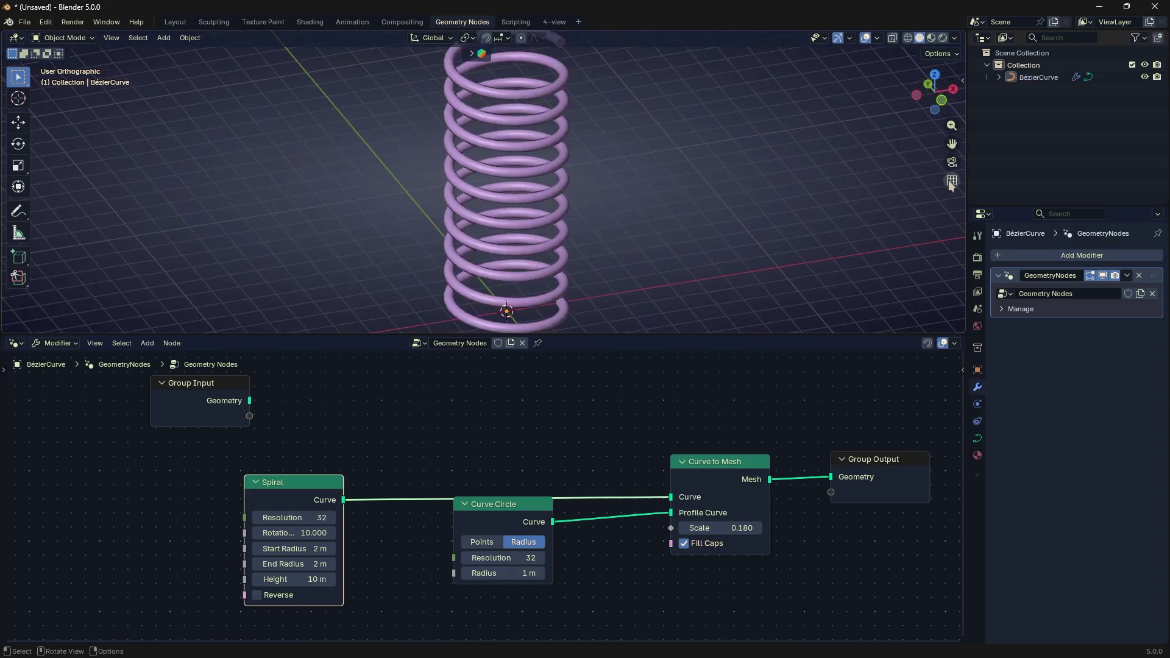
pyautogui.scroll(-2, 733, 231)
pyautogui.keyDown('shift'); pyautogui.moveTo(734, 230); pyautogui.dragTo(735, 256, button='middle'); pyautogui.keyUp('shift')
pyautogui.scroll(-1, 643, 284)
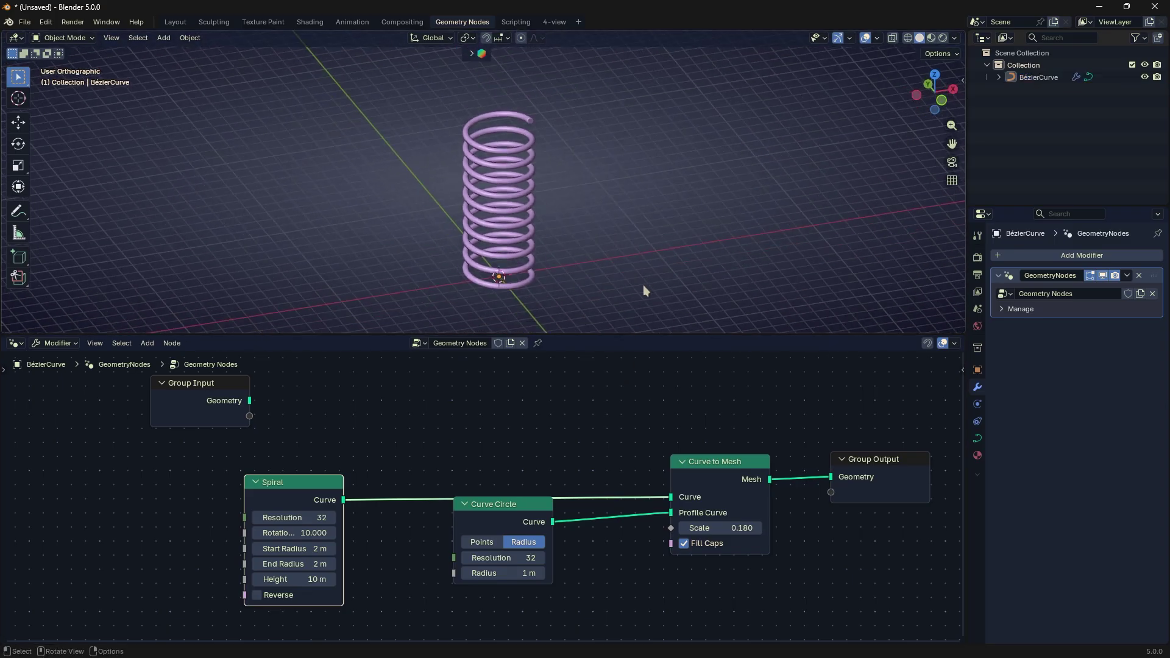
# Try 14.6 Rotations and other dimensions on the Spiral, undoing the trial changes
pyautogui.moveTo(314, 533); pyautogui.dragTo(332, 532)
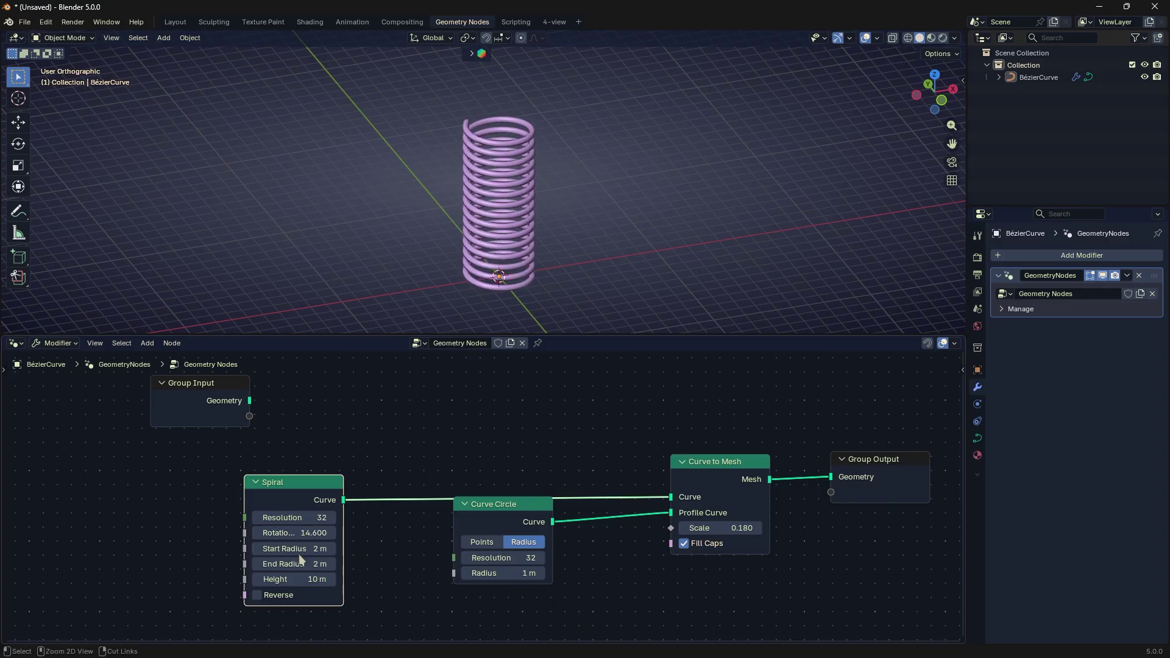
pyautogui.hotkey('ctrl', 'z')
pyautogui.moveTo(299, 550); pyautogui.dragTo(297, 580)
pyautogui.hotkey('ctrl', 'z')
pyautogui.hotkey('ctrl', 'z')
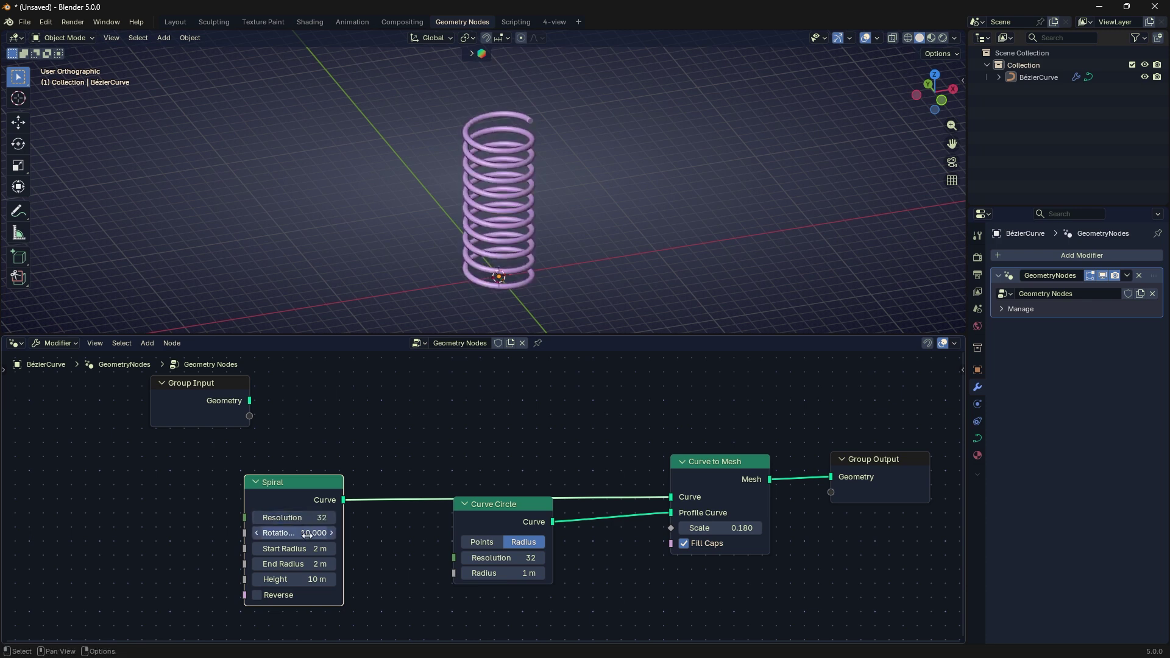
# Set the Spiral's Rotations to 12.2, Height to 9.3 m and Resolution to 28, toggling Reverse and leaving it enabled
pyautogui.moveTo(307, 535); pyautogui.dragTo(314, 533)
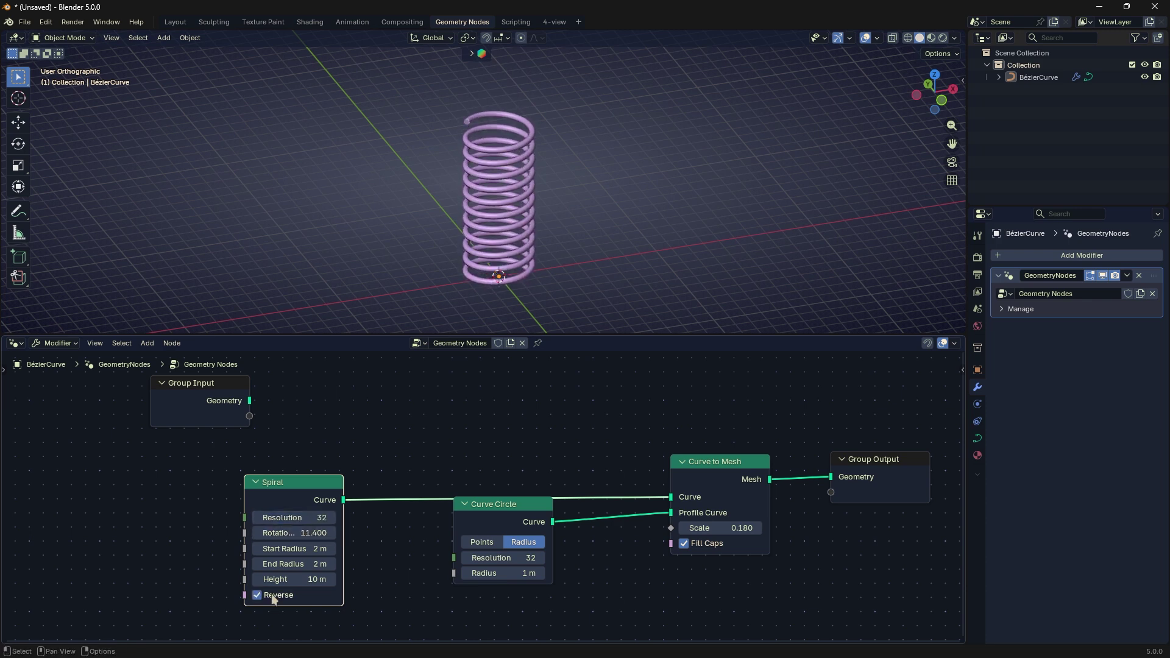
pyautogui.moveTo(287, 579); pyautogui.dragTo(277, 579)
pyautogui.moveTo(301, 540); pyautogui.dragTo(322, 551)
pyautogui.click(275, 596)
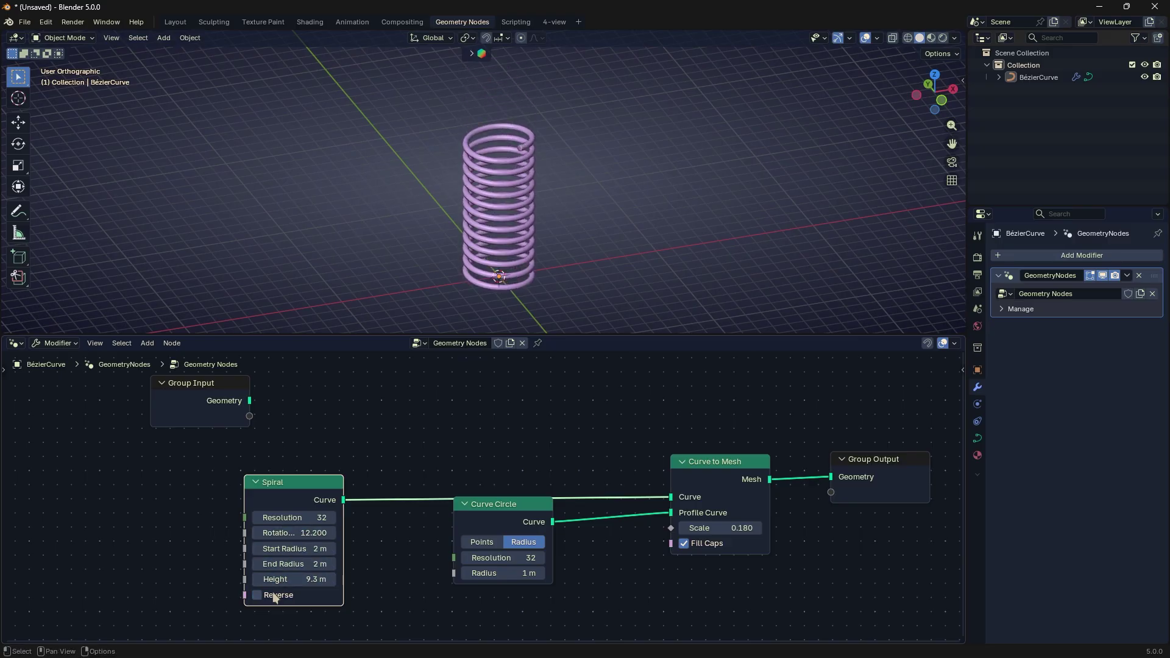
pyautogui.click(276, 596)
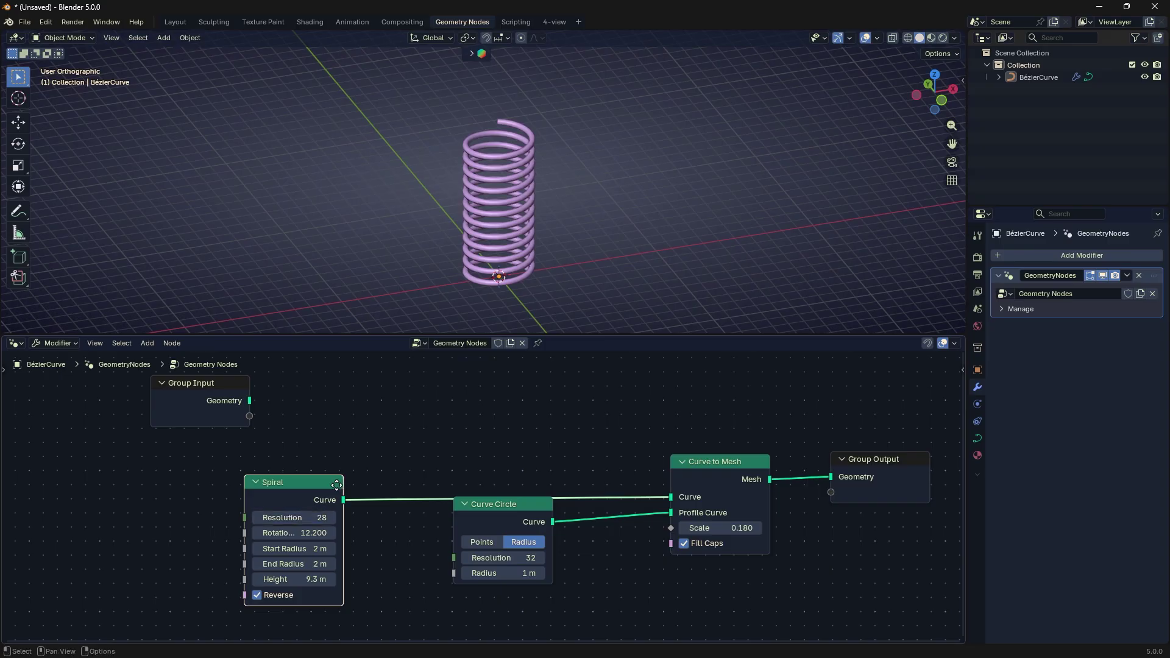
# Replace the Spiral node with the Group Input's Geometry as the source of Curve to Mesh, and return to perspective view
pyautogui.moveTo(336, 485); pyautogui.dragTo(323, 500)
pyautogui.press('x')
pyautogui.moveTo(250, 400); pyautogui.dragTo(670, 497)
pyautogui.click(952, 180)
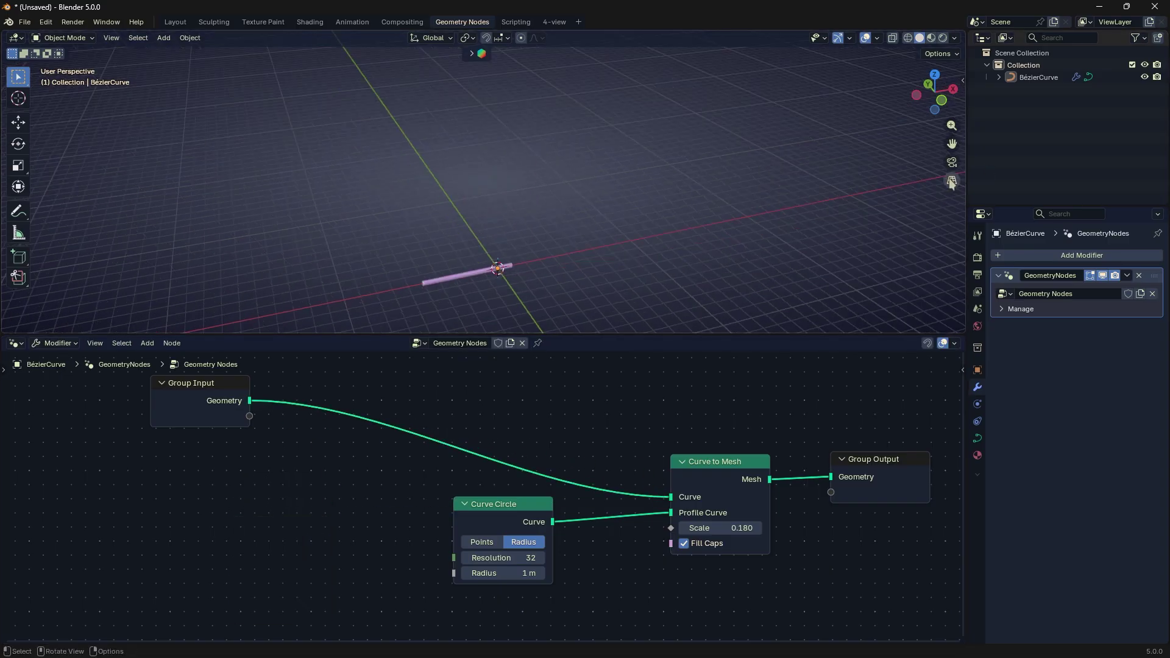
# Add a Quadratic Bézier node and connect it to the Curve input of Curve to Mesh
pyautogui.keyDown('shift'); pyautogui.moveTo(658, 275); pyautogui.dragTo(727, 185, button='middle'); pyautogui.keyUp('shift')
pyautogui.hotkey('shift', 'a')
pyautogui.moveTo(390, 427)
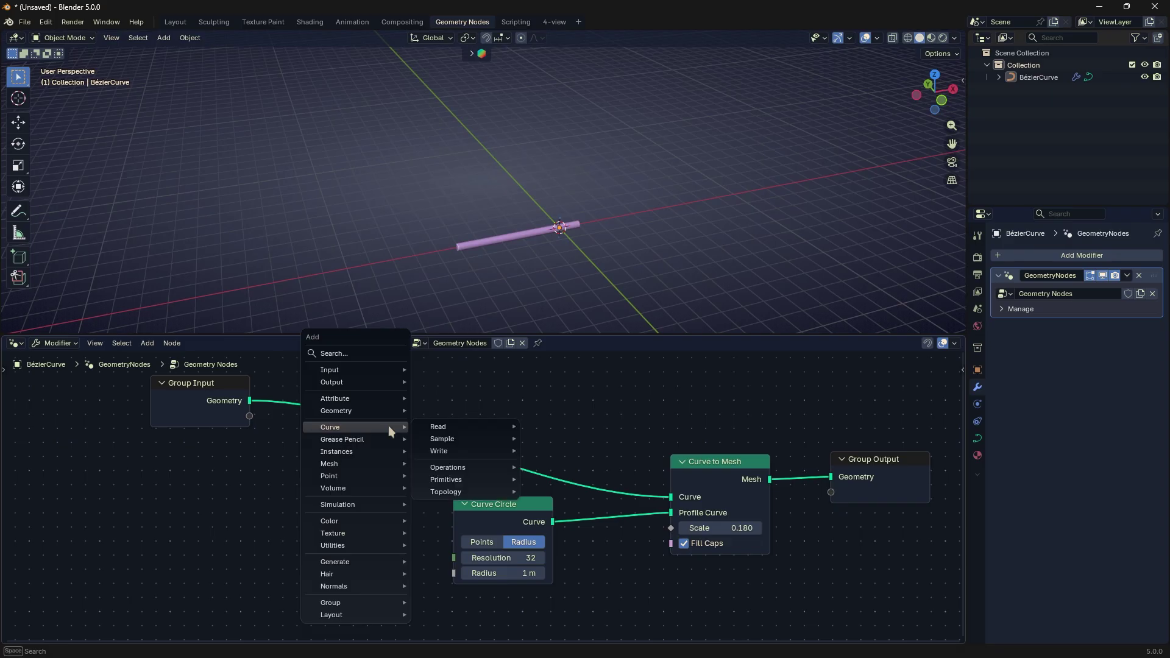
pyautogui.moveTo(436, 480)
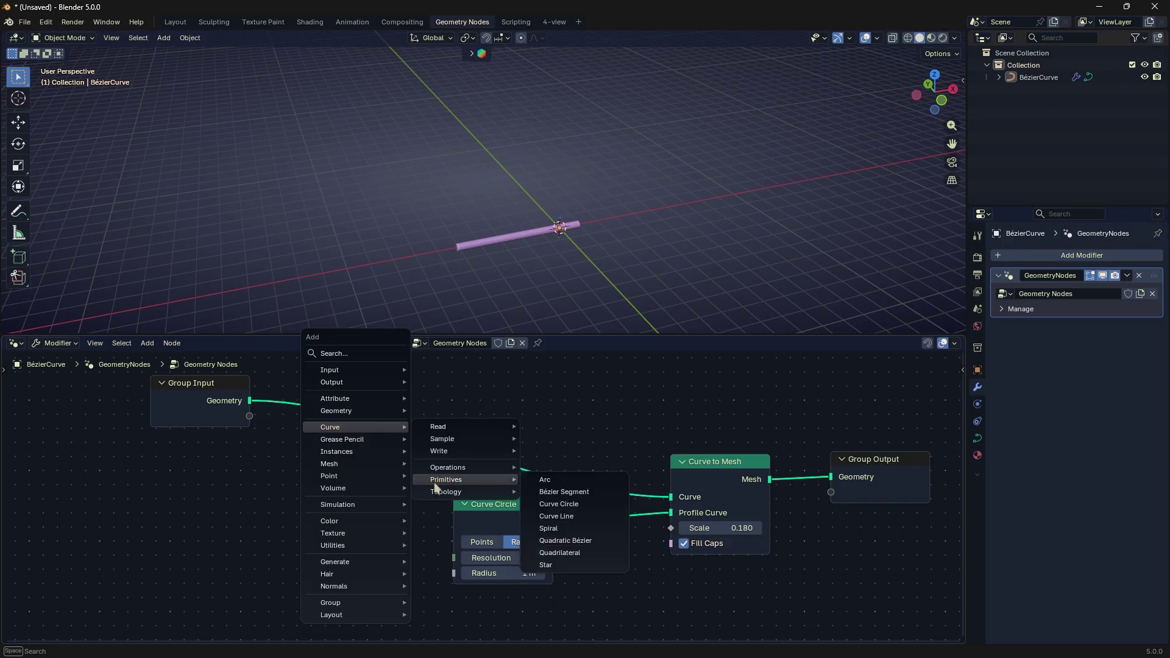
pyautogui.click(562, 541)
pyautogui.click(380, 489)
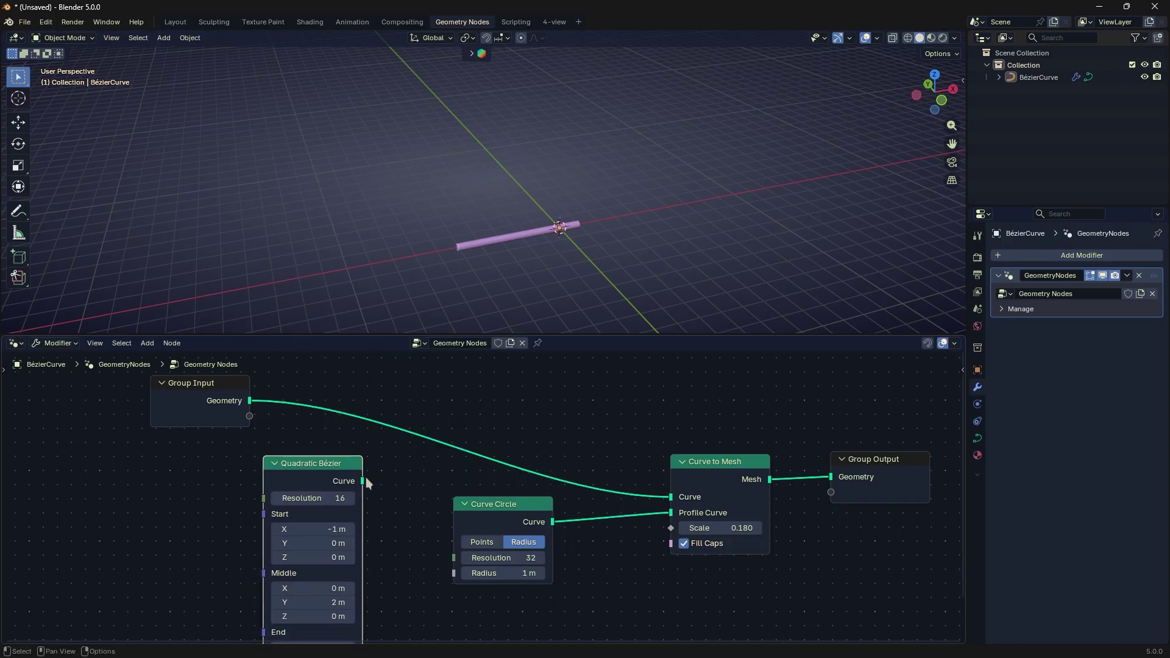
pyautogui.moveTo(648, 493); pyautogui.dragTo(652, 493)
pyautogui.moveTo(556, 305); pyautogui.dragTo(543, 270, button='middle')
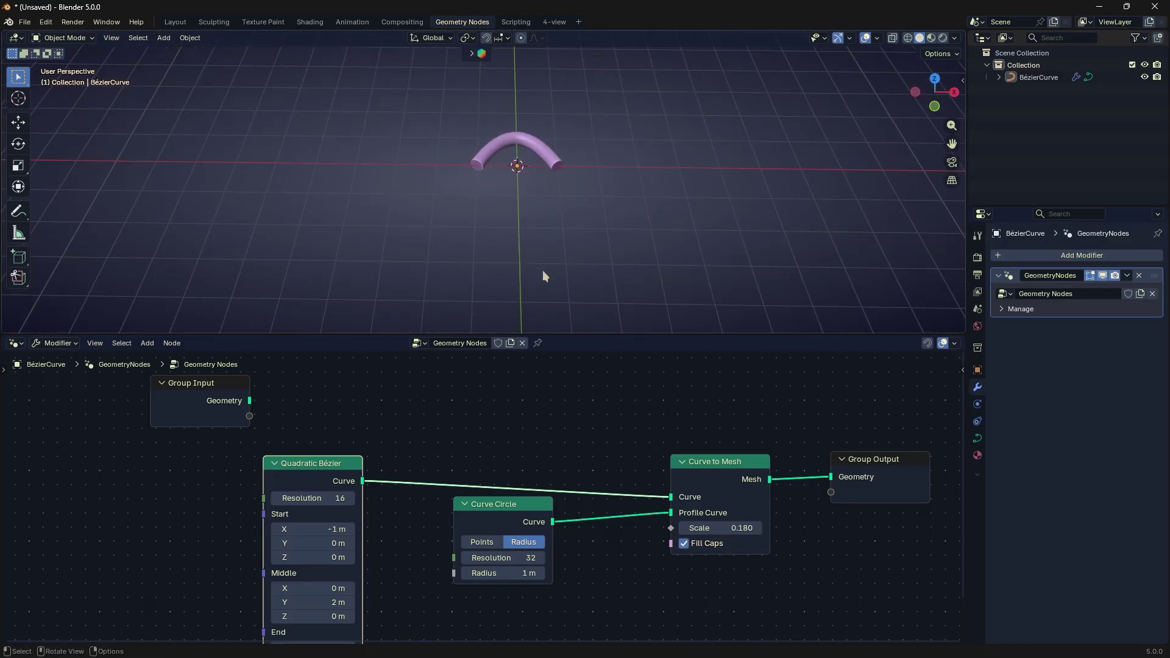
# Add a Bézier Segment node beside the Quadratic Bézier node for comparison
pyautogui.moveTo(364, 488); pyautogui.dragTo(643, 449, button='middle')
pyautogui.hotkey('shift', 'a')
pyautogui.moveTo(422, 436)
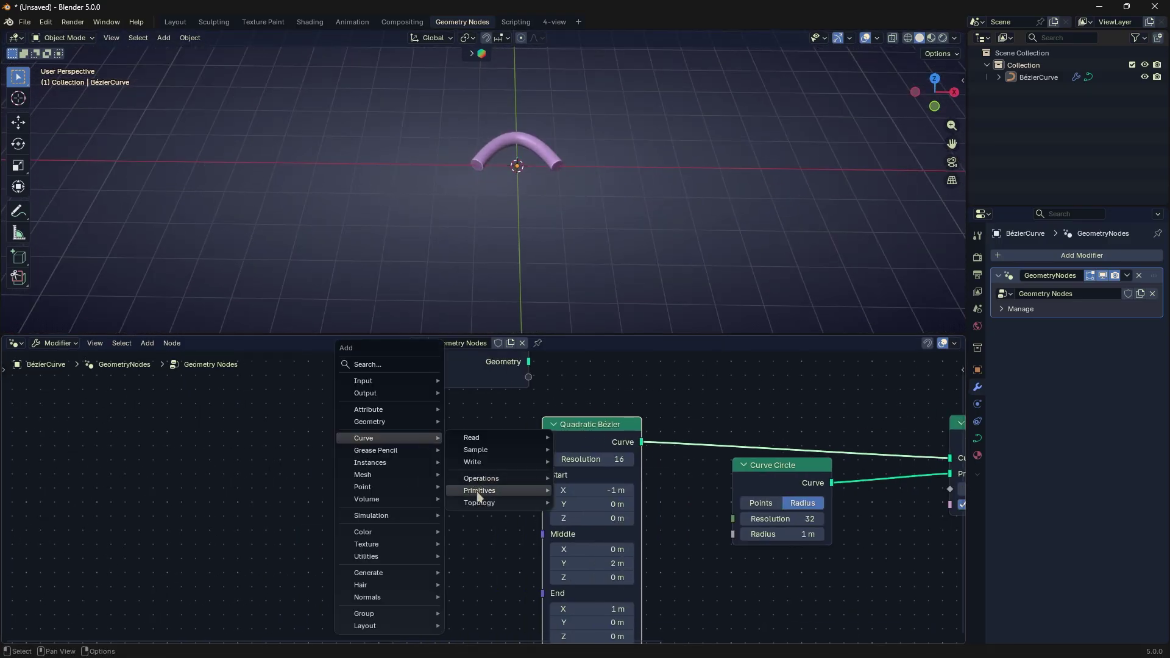
pyautogui.moveTo(481, 490)
pyautogui.click(573, 501)
pyautogui.click(456, 454)
# Compare the point and handle inputs of the Bézier Segment and Quadratic Bézier nodes
pyautogui.moveTo(456, 454); pyautogui.dragTo(419, 496, button='middle')
pyautogui.scroll(-2, 423, 429)
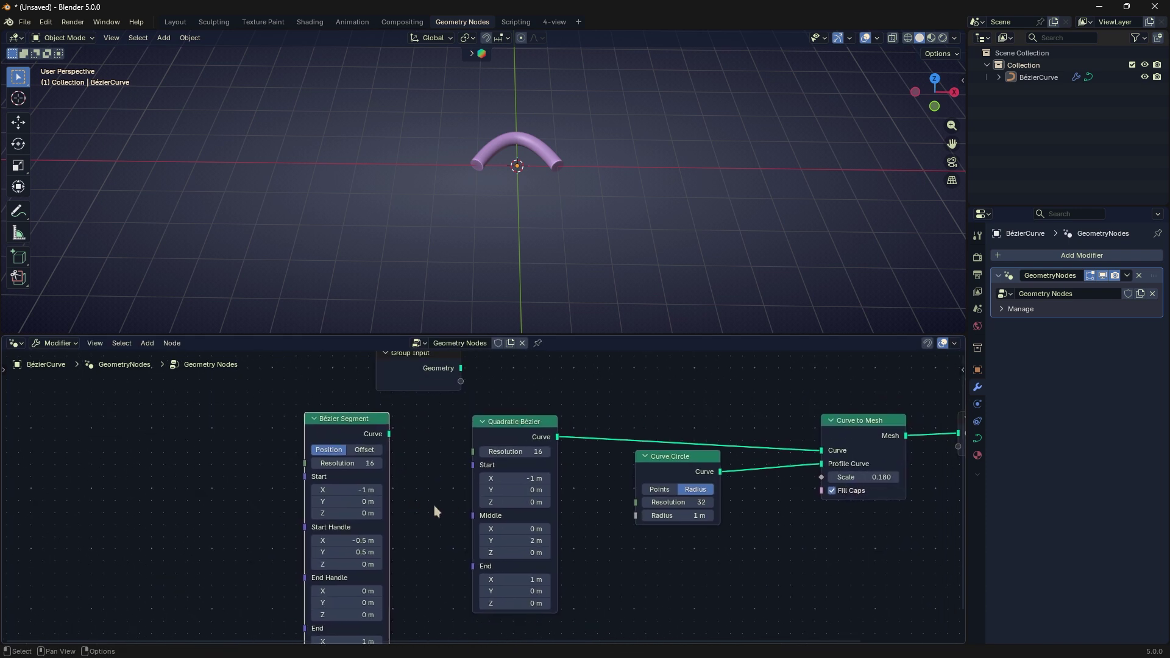
pyautogui.scroll(2, 405, 507)
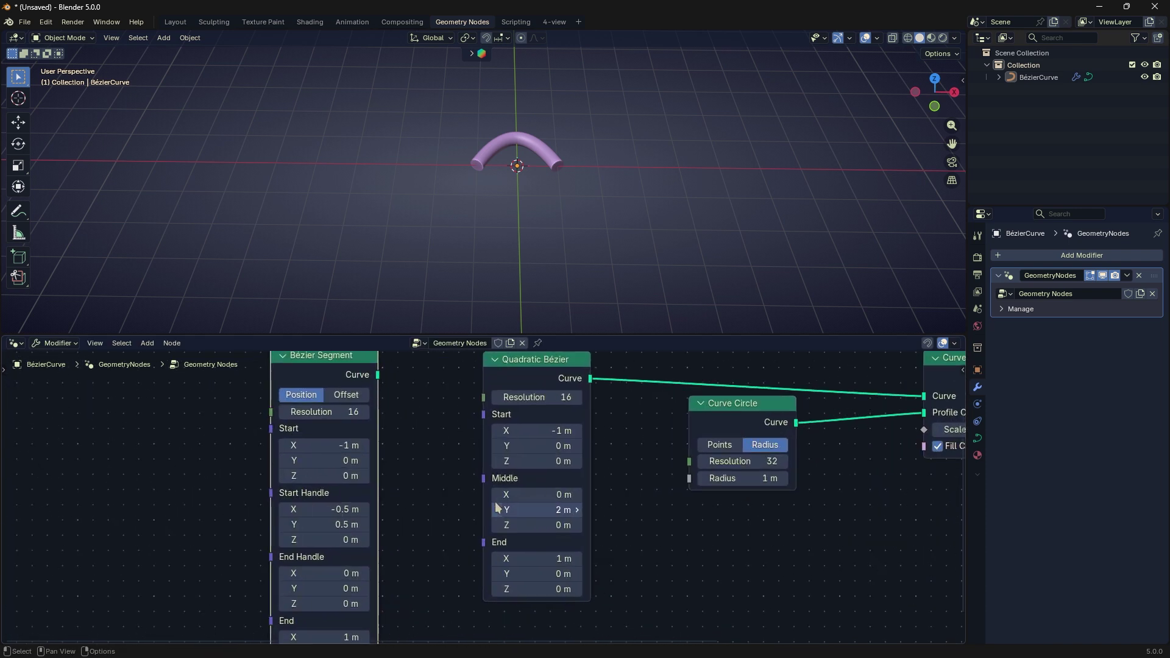
pyautogui.moveTo(478, 436); pyautogui.dragTo(473, 442, button='middle')
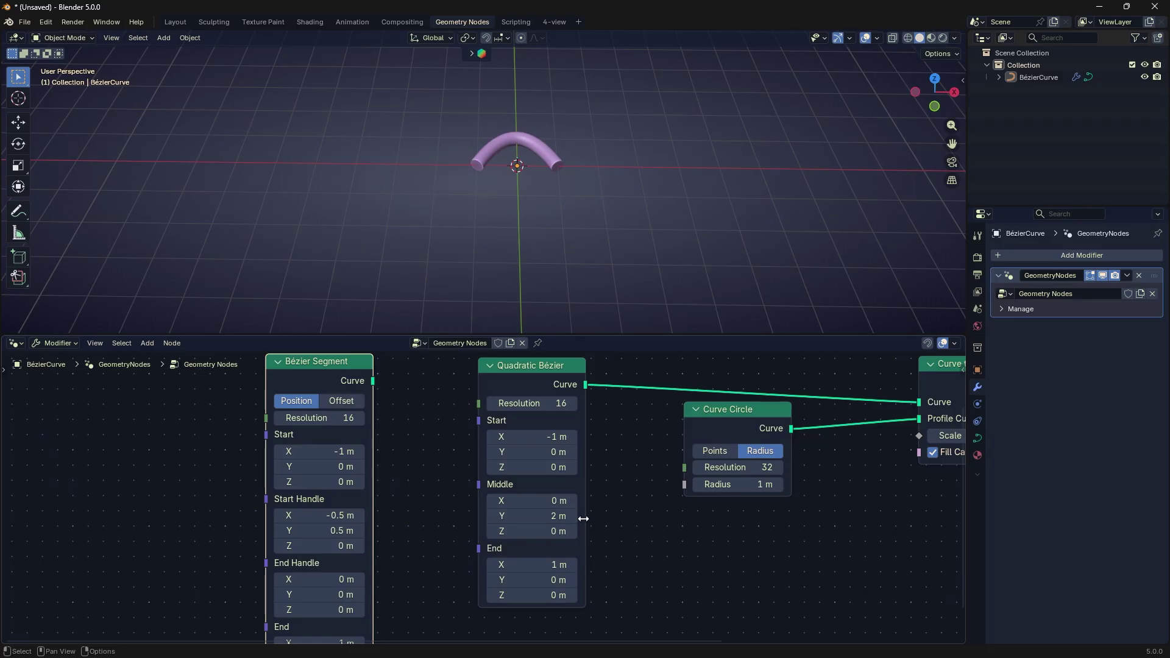
pyautogui.scroll(3, 583, 518)
pyautogui.scroll(-3, 494, 573)
pyautogui.moveTo(456, 550); pyautogui.dragTo(507, 550, button='middle')
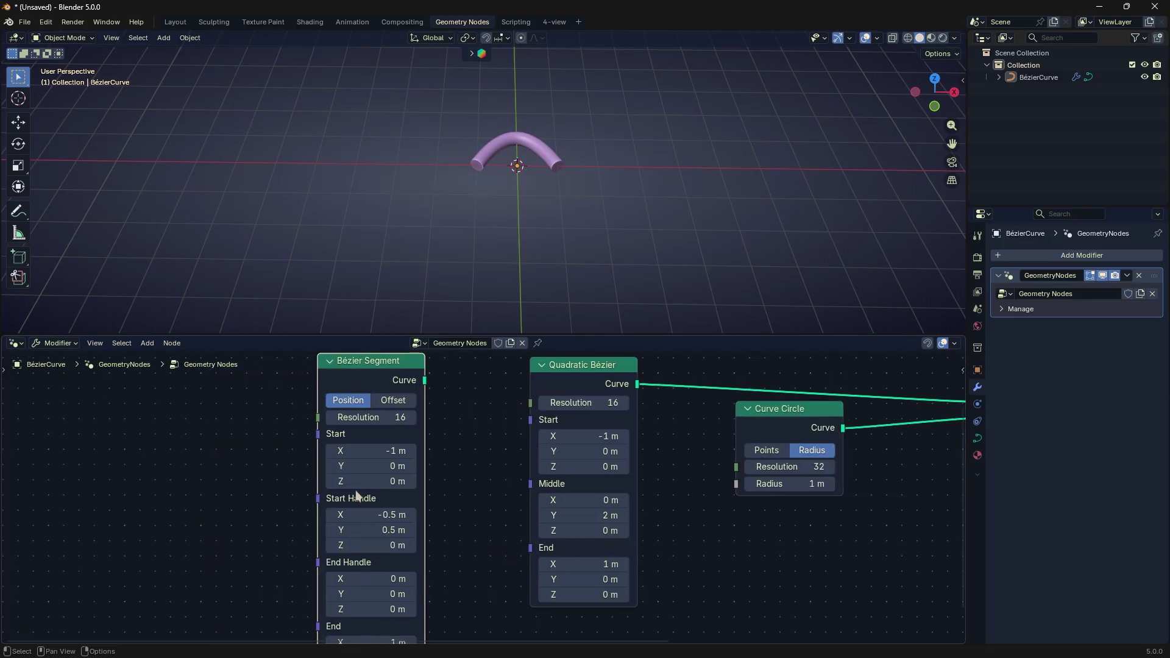
pyautogui.moveTo(480, 475); pyautogui.dragTo(398, 492, button='middle')
# Set the Quadratic Bézier's Middle point to (0.4, 3.7, 4.8) m and its Start X to -1.9 m
pyautogui.moveTo(492, 517); pyautogui.dragTo(533, 547)
pyautogui.moveTo(501, 453)
pyautogui.mouseDown()
pyautogui.moveTo(525, 453)
pyautogui.moveTo(495, 453)
pyautogui.mouseUp()
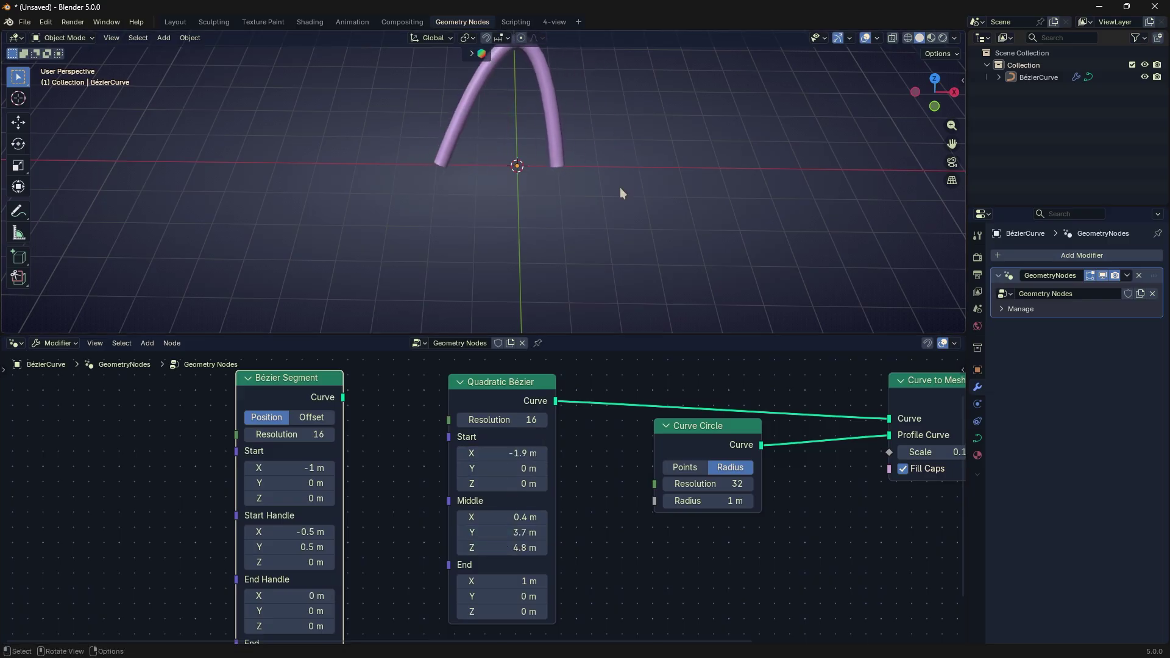
pyautogui.keyDown('shift'); pyautogui.moveTo(620, 187); pyautogui.dragTo(619, 227, button='middle'); pyautogui.keyUp('shift')
# Feed the Bézier Segment into Curve to Mesh with Start X -2.6 m, Start Handle (-1.4, 9.6, 2) m and End Handle X 4.3 m
pyautogui.moveTo(701, 401); pyautogui.dragTo(889, 418)
pyautogui.moveTo(527, 384); pyautogui.dragTo(545, 450)
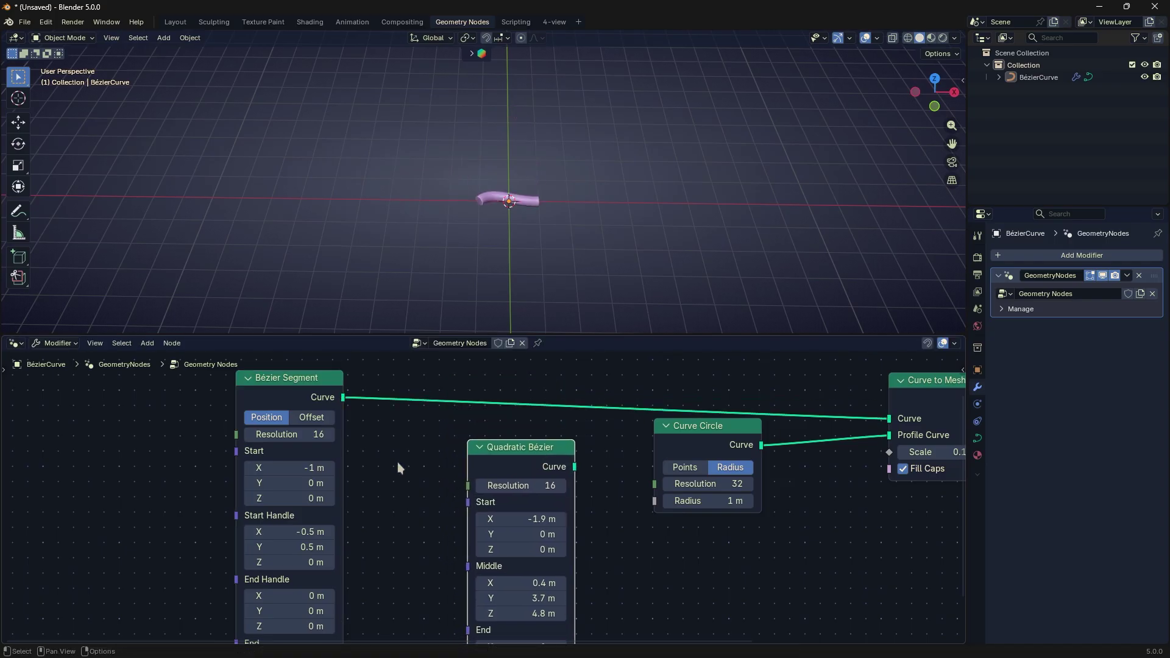
pyautogui.moveTo(396, 458); pyautogui.dragTo(419, 446, button='middle')
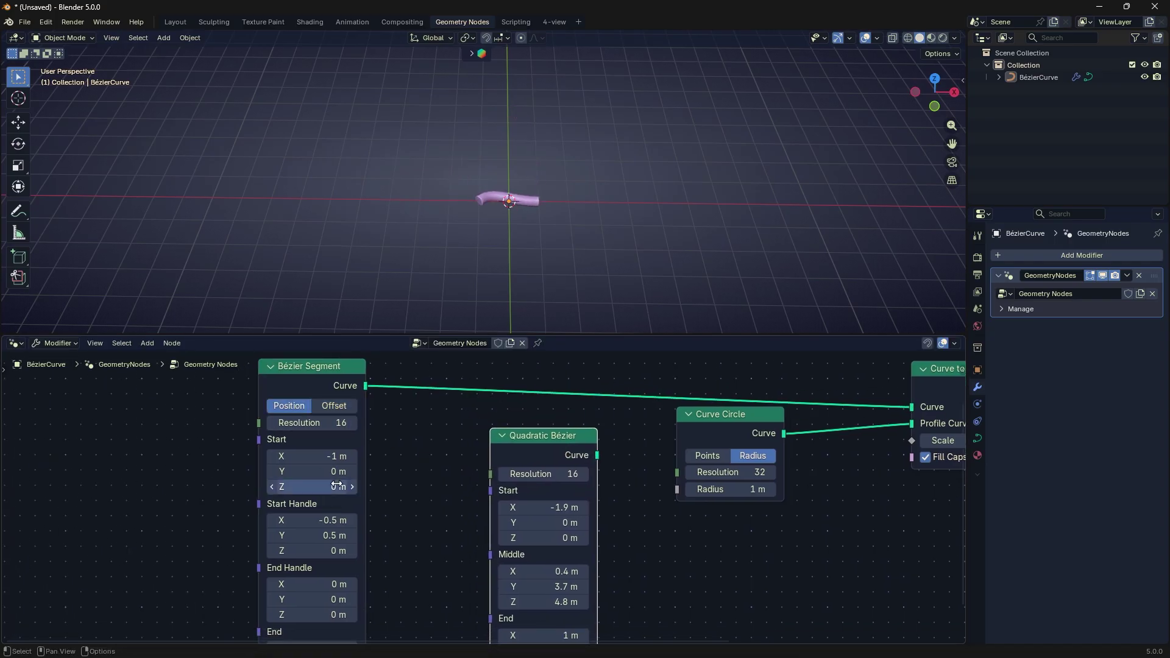
pyautogui.moveTo(335, 456); pyautogui.dragTo(318, 472)
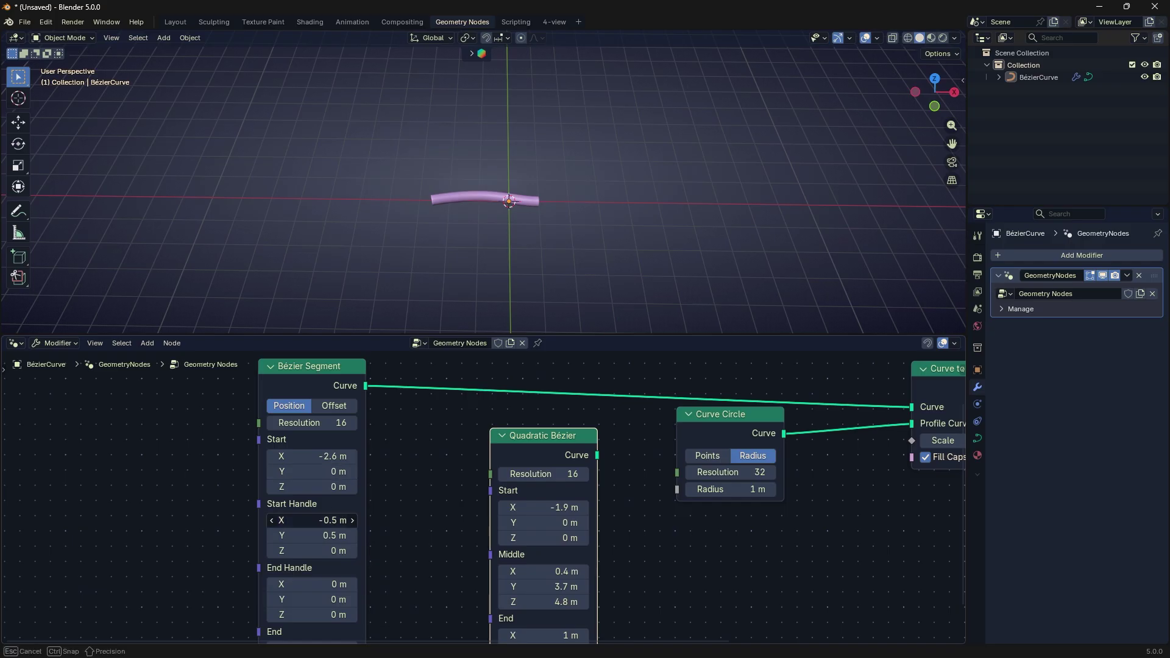
pyautogui.moveTo(311, 535); pyautogui.dragTo(333, 584)
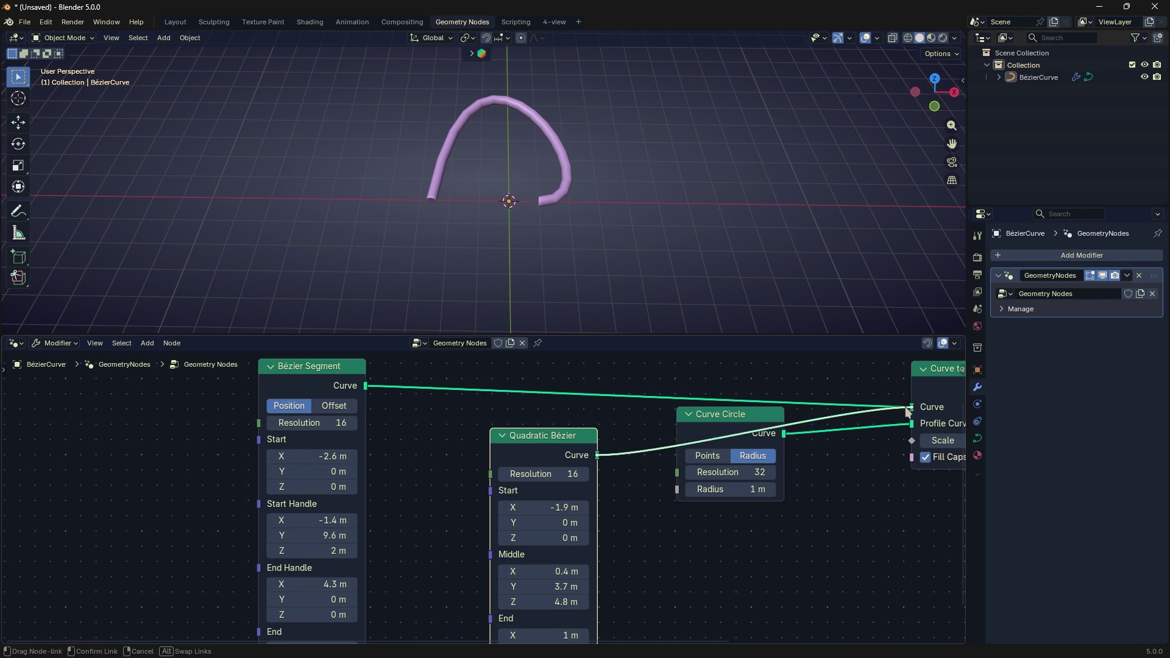
# Reconnect the Quadratic Bézier to Curve to Mesh and set its Middle to (1.1, 3.7, 1.8) m and End to (4.4, 0.4, 1.5) m
pyautogui.moveTo(907, 408); pyautogui.dragTo(907, 408)
pyautogui.moveTo(526, 441)
pyautogui.mouseDown()
pyautogui.moveTo(535, 424)
pyautogui.moveTo(519, 419)
pyautogui.mouseUp()
pyautogui.moveTo(548, 468); pyautogui.dragTo(539, 424, button='middle')
pyautogui.moveTo(529, 504); pyautogui.dragTo(539, 583)
pyautogui.moveTo(538, 598); pyautogui.dragTo(551, 599)
pyautogui.scroll(-2, 560, 582)
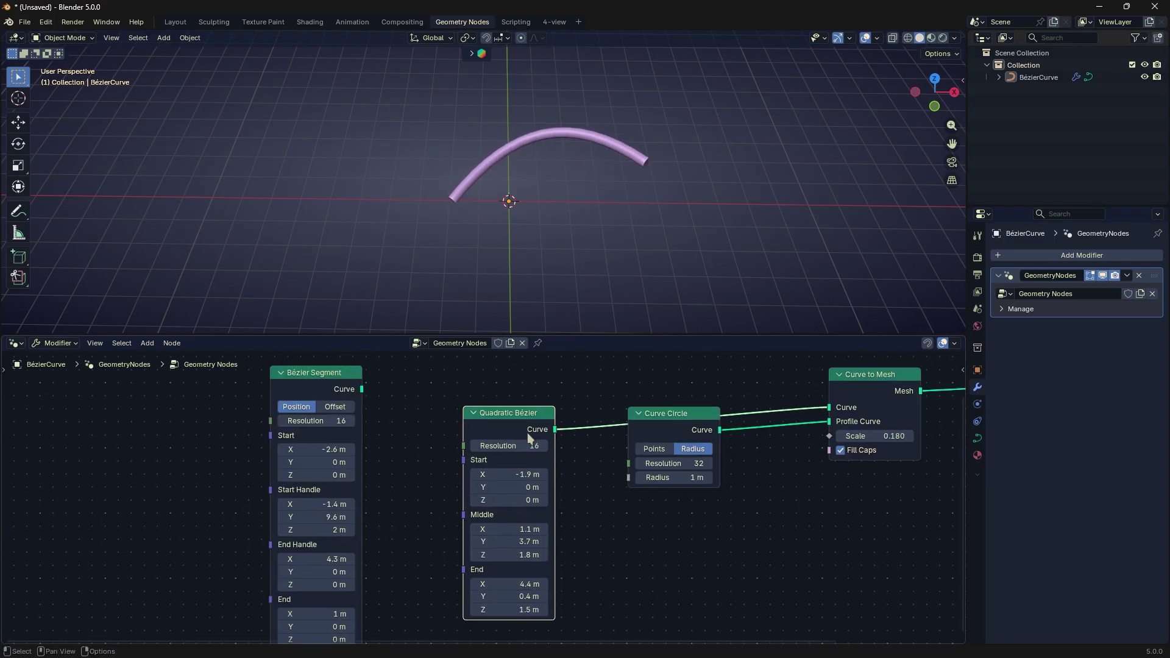
# Replace the Quadratic Bézier node with a Quadrilateral connected to the Curve input of Curve to Mesh
pyautogui.press('x')
pyautogui.hotkey('shift', 'a')
pyautogui.moveTo(470, 377)
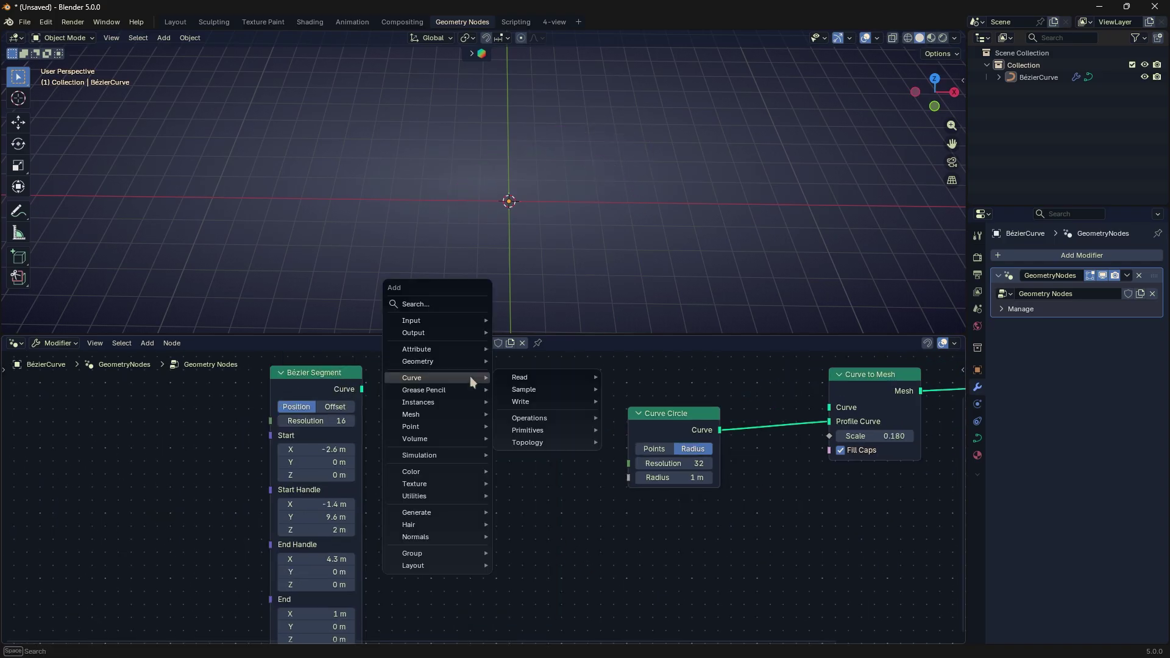
pyautogui.moveTo(521, 431)
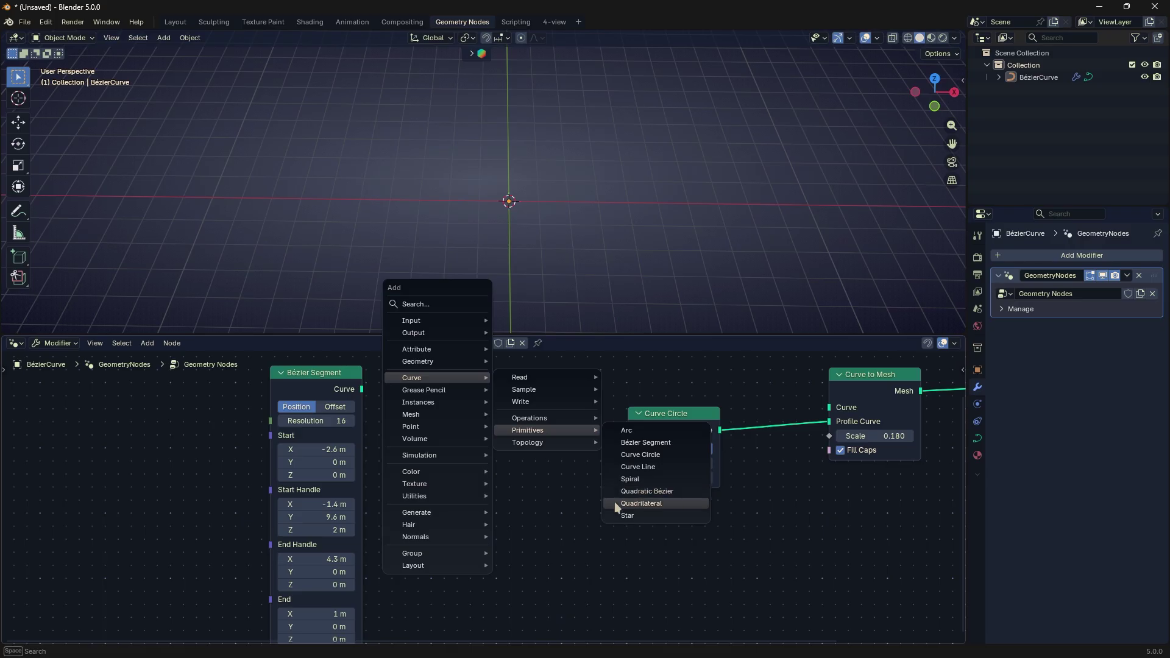
pyautogui.click(641, 503)
pyautogui.moveTo(831, 400); pyautogui.dragTo(829, 400)
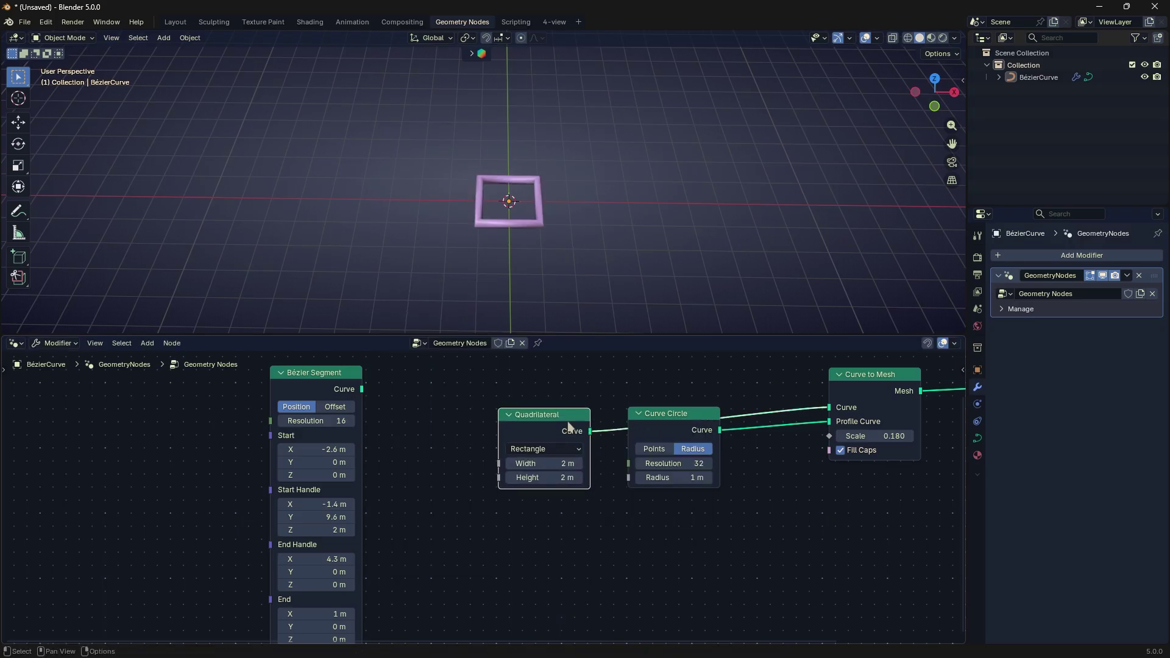
pyautogui.moveTo(545, 414); pyautogui.dragTo(470, 397)
# Set the Quadrilateral's Width to 4 m, keeping it in Rectangle mode
pyautogui.scroll(3, 530, 234)
pyautogui.keyDown('shift'); pyautogui.moveTo(593, 258); pyautogui.dragTo(537, 244, button='middle'); pyautogui.keyUp('shift')
pyautogui.scroll(2, 518, 235)
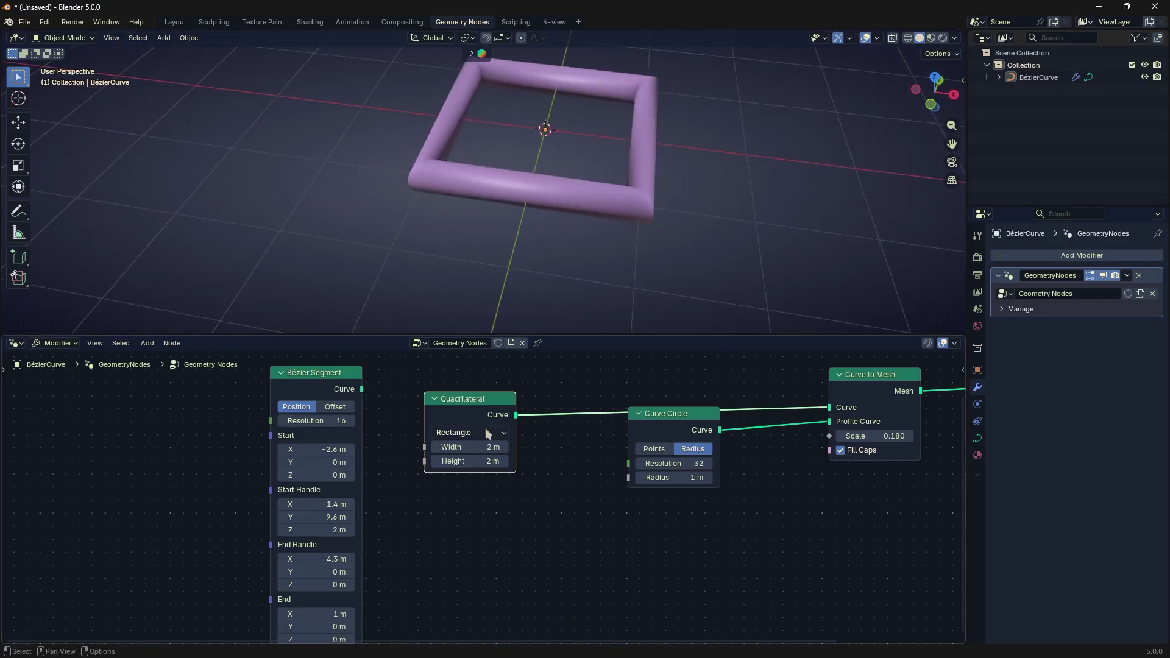
pyautogui.moveTo(481, 447)
pyautogui.mouseDown()
pyautogui.moveTo(506, 447)
pyautogui.moveTo(481, 446)
pyautogui.mouseUp()
pyautogui.click(481, 446)
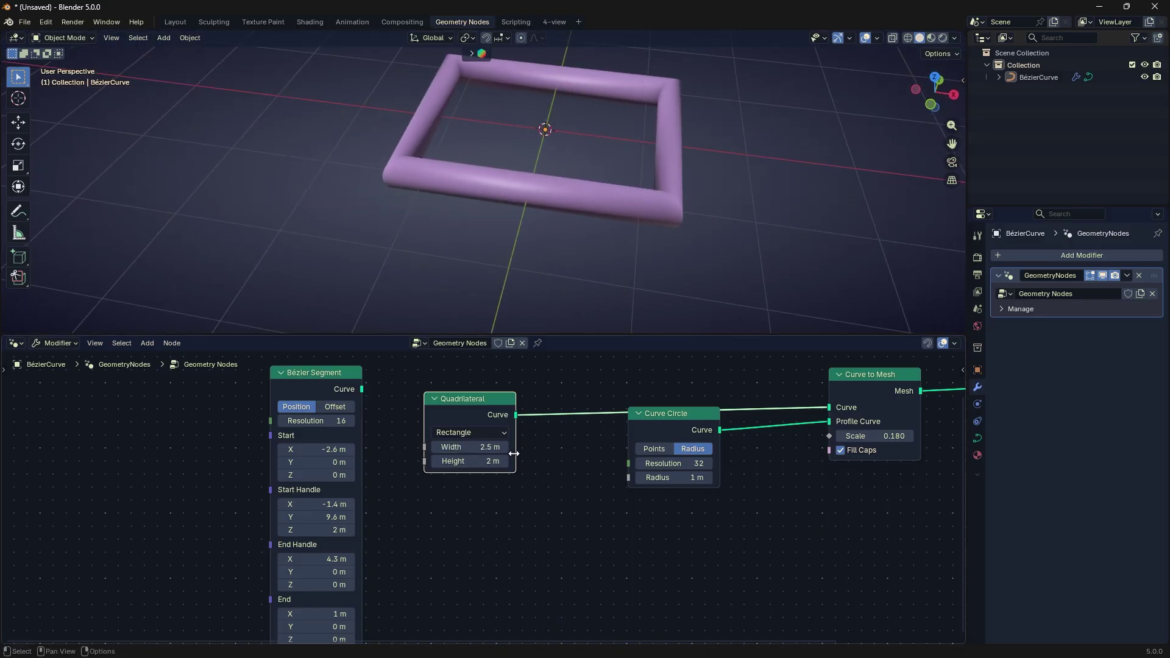
pyautogui.write('4')
pyautogui.press('Return')
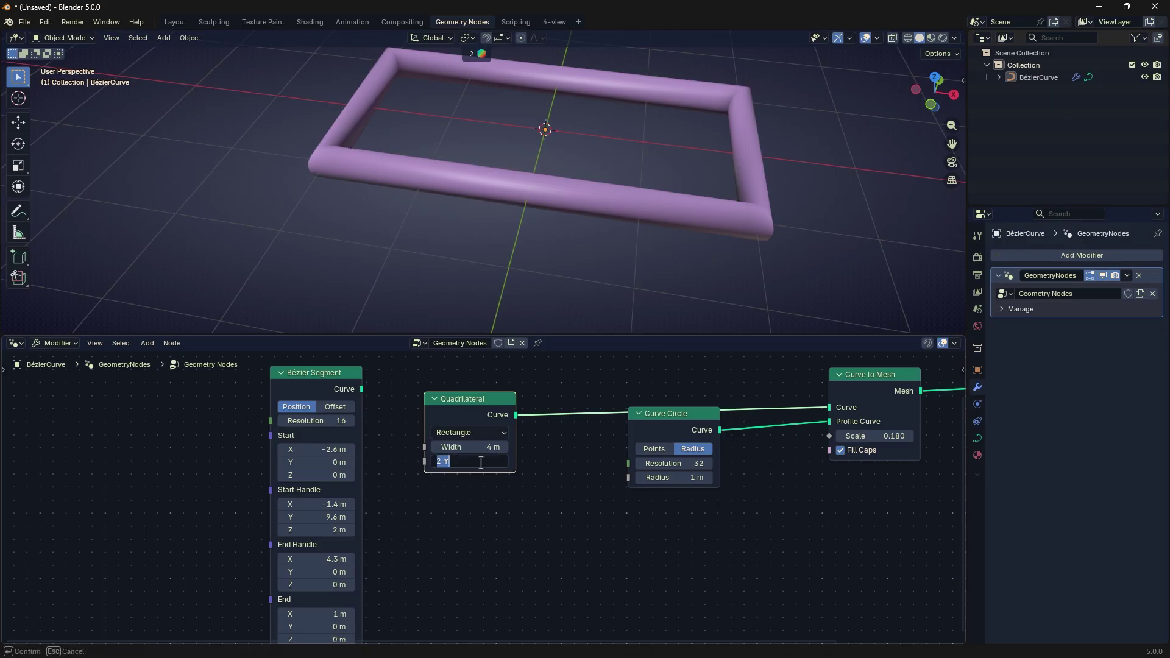
# Set the Quadrilateral's Height to 4 m and switch its mode to Parallelogram
pyautogui.press('Return')
pyautogui.moveTo(652, 256); pyautogui.dragTo(597, 305, button='middle')
pyautogui.moveTo(480, 408); pyautogui.dragTo(496, 401)
pyautogui.click(495, 425)
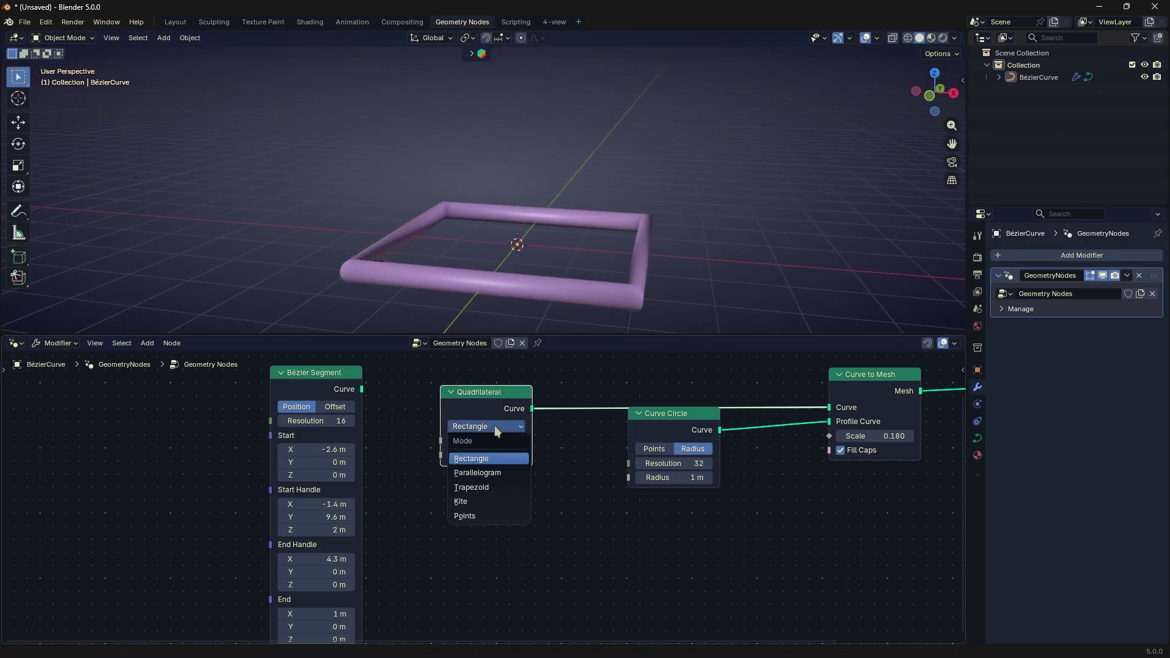
pyautogui.click(495, 473)
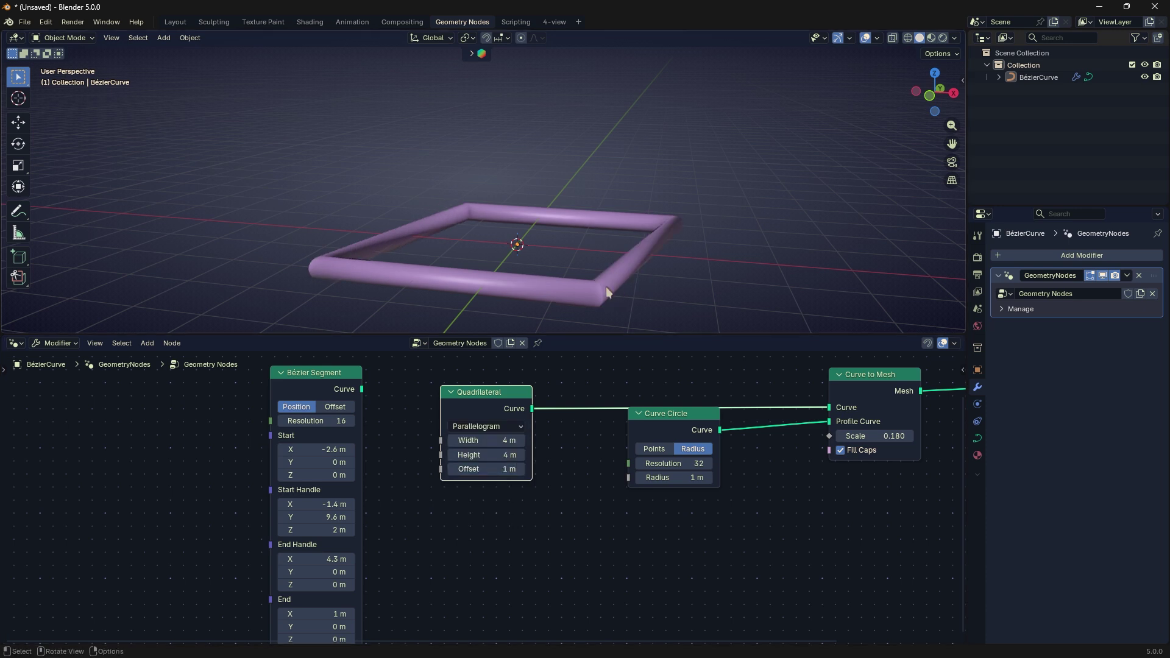
pyautogui.moveTo(606, 286); pyautogui.dragTo(644, 300, button='middle')
pyautogui.press('`')
pyautogui.click(640, 177)
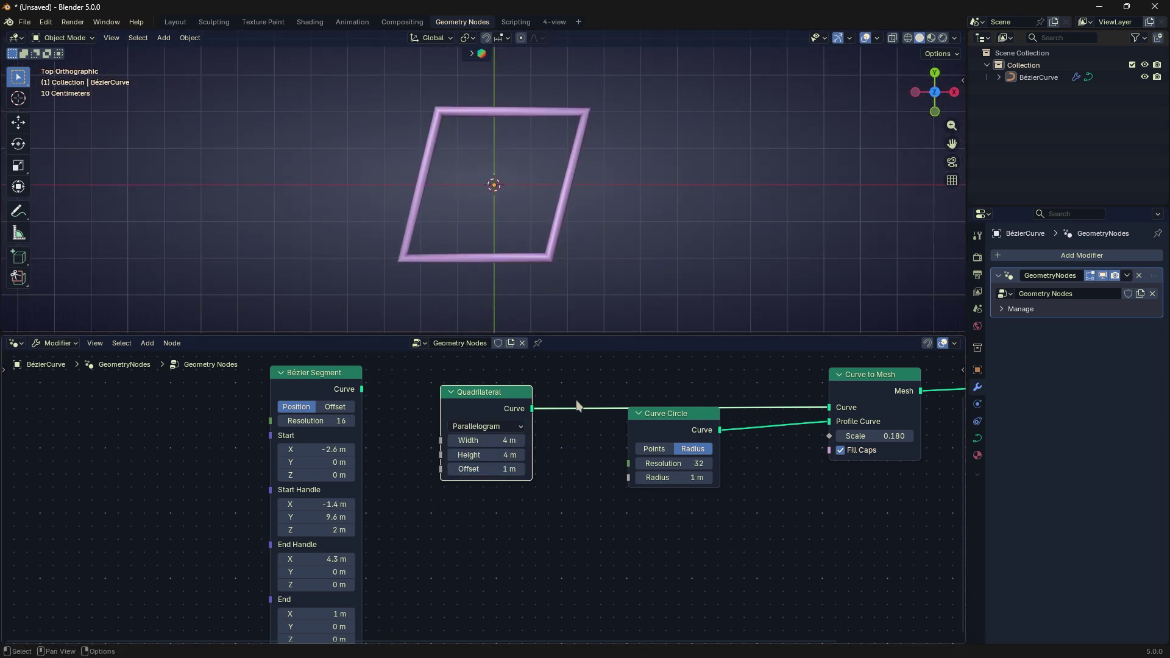
# Set the parallelogram's Offset to 3.6 m, keeping the Quadrilateral in Parallelogram mode
pyautogui.scroll(2, 527, 393)
pyautogui.moveTo(526, 392); pyautogui.dragTo(521, 457, button='middle')
pyautogui.click(518, 464)
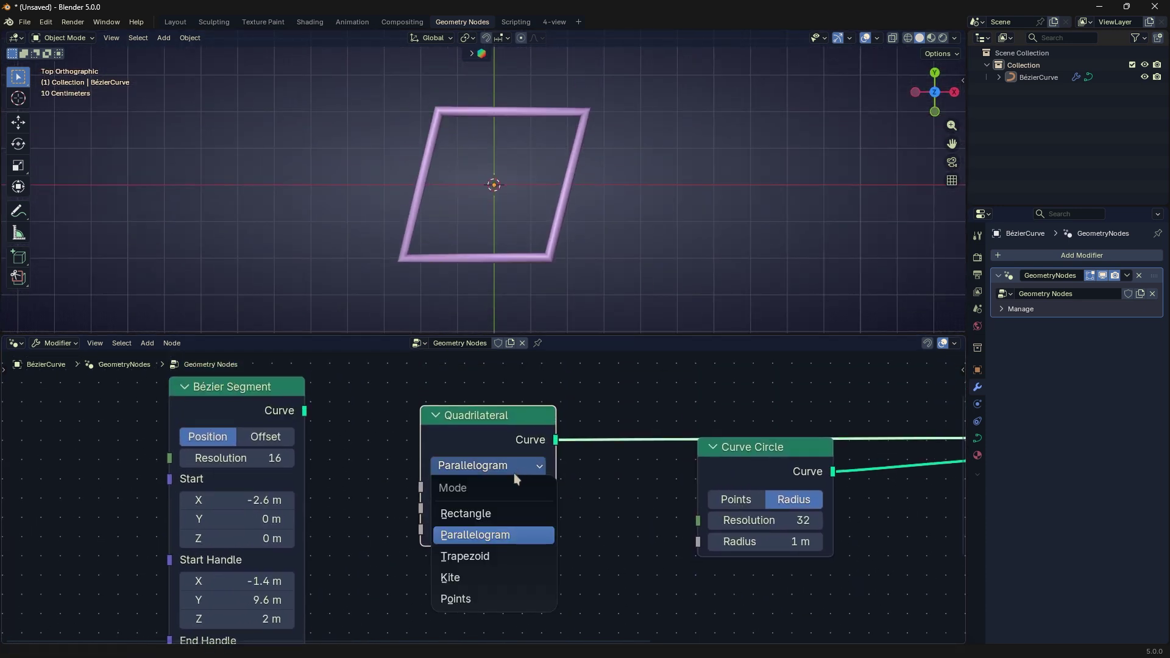
pyautogui.click(513, 528)
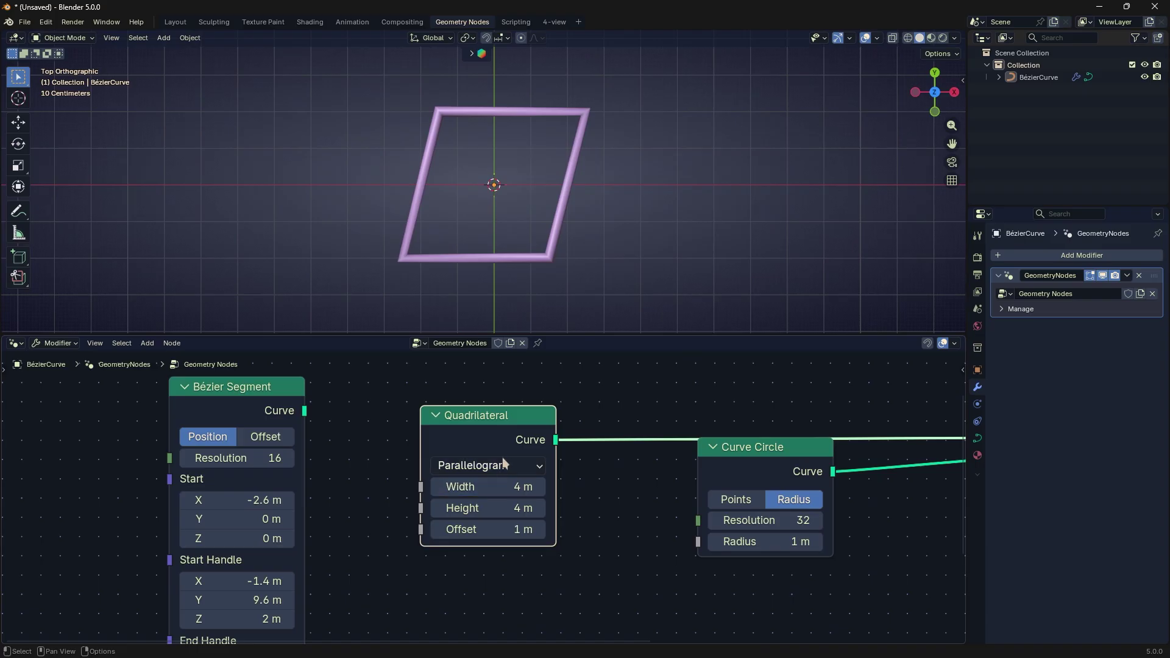
pyautogui.click(503, 460)
pyautogui.click(503, 461)
pyautogui.moveTo(486, 528); pyautogui.dragTo(628, 528)
# Switch the Quadrilateral to Trapezoid mode and decrease its Offset
pyautogui.click(496, 470)
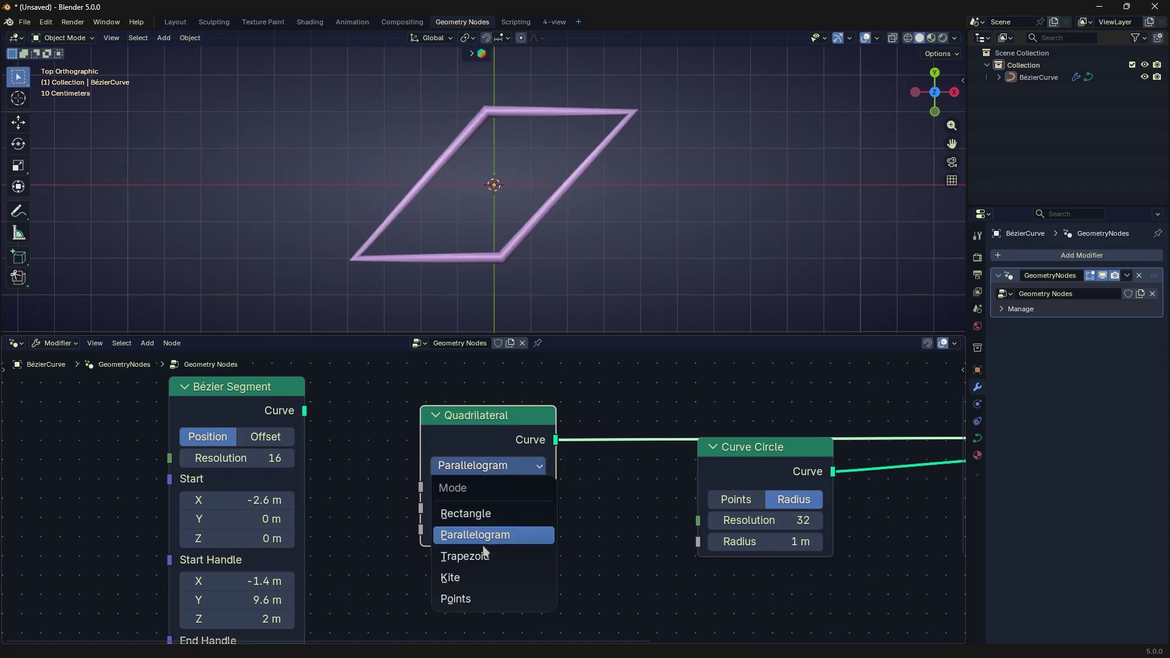
pyautogui.click(474, 556)
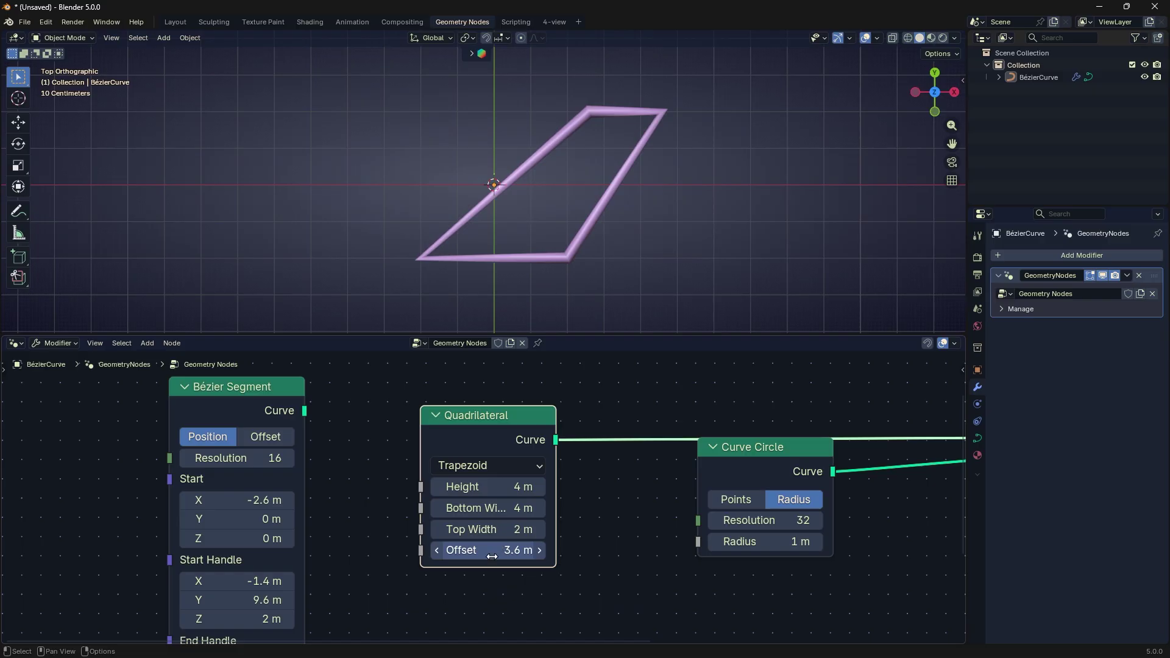
pyautogui.moveTo(492, 551); pyautogui.dragTo(342, 550)
# Switch the Quadrilateral to Kite with Width 3.3 m, Bottom Height 3.2 m and Top Height 2.9 m, and set Curve to Mesh Scale to 0.380
pyautogui.click(487, 466)
pyautogui.click(510, 576)
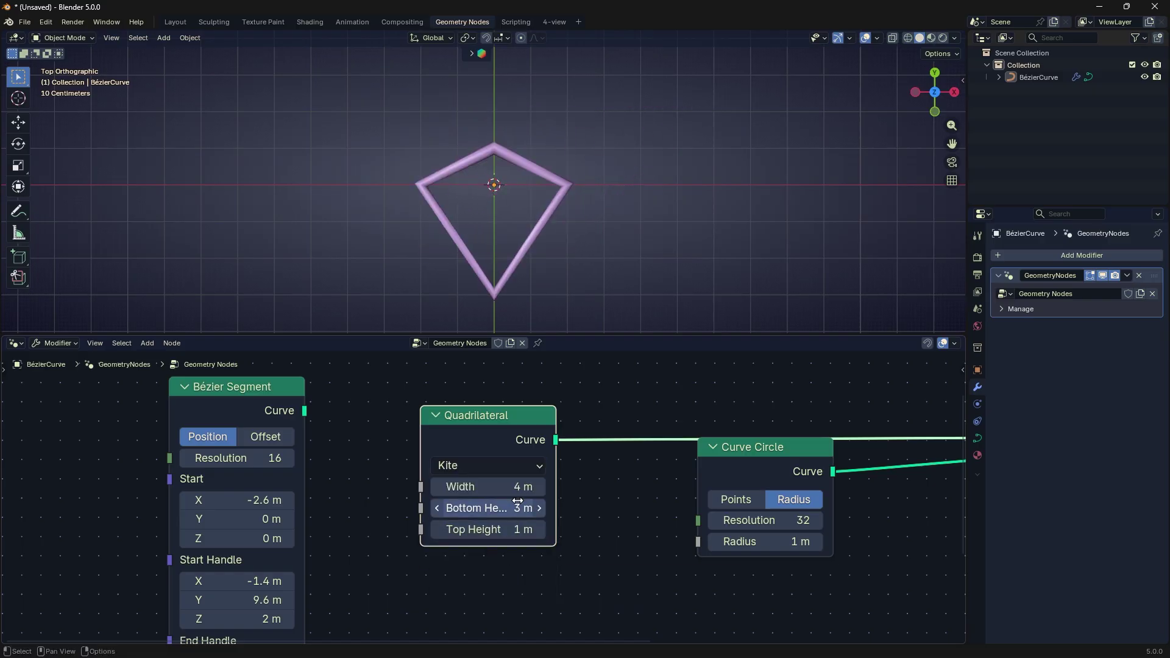
pyautogui.moveTo(515, 486); pyautogui.dragTo(591, 522)
pyautogui.moveTo(487, 529); pyautogui.dragTo(534, 530)
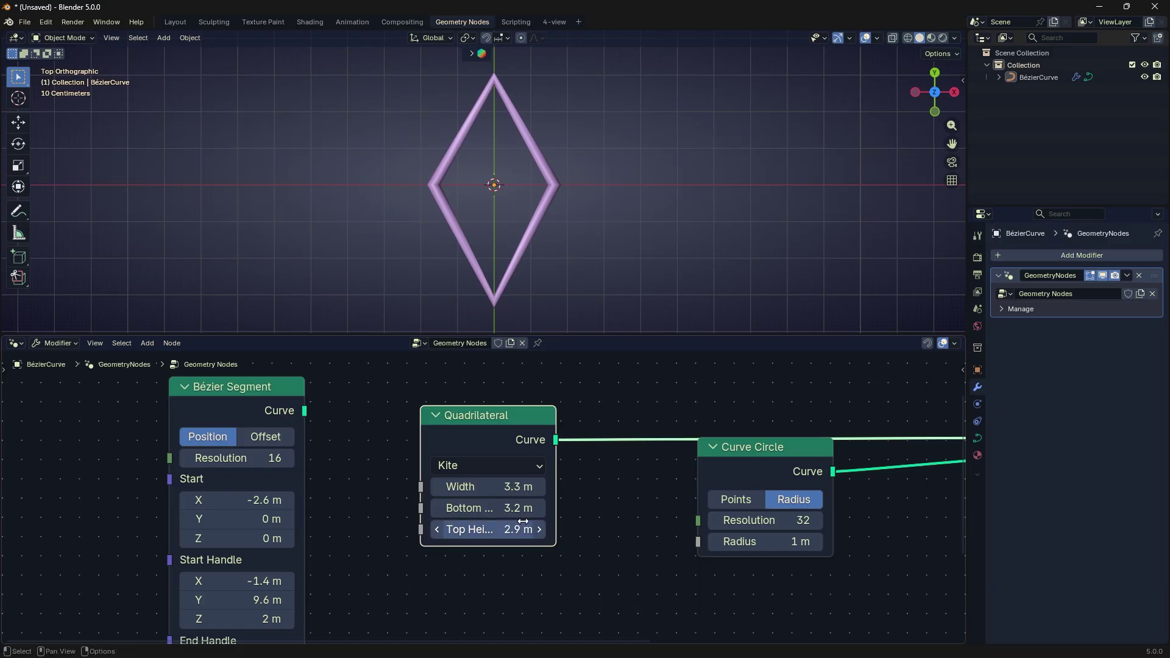
pyautogui.moveTo(585, 569); pyautogui.dragTo(419, 579, button='middle')
pyautogui.moveTo(891, 491)
pyautogui.mouseDown()
pyautogui.moveTo(928, 491)
pyautogui.moveTo(895, 495)
pyautogui.mouseUp()
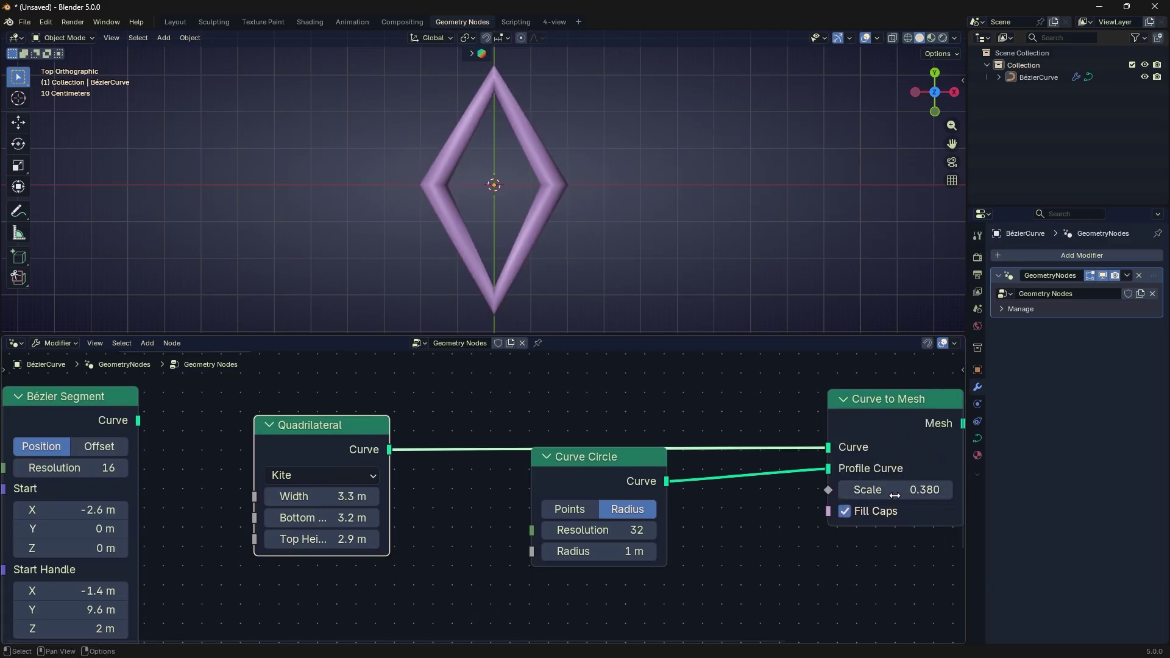
# Switch the Quadrilateral node to Points mode
pyautogui.click(340, 476)
pyautogui.click(329, 604)
pyautogui.scroll(-2, 436, 533)
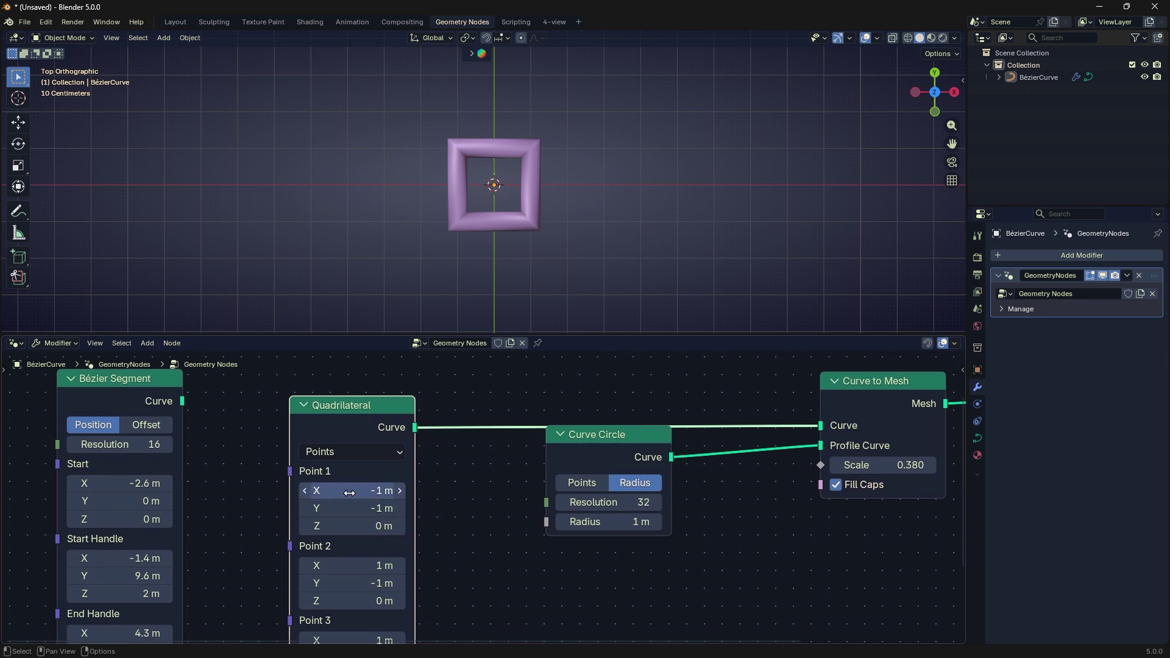
pyautogui.scroll(-2, 459, 509)
pyautogui.moveTo(459, 508); pyautogui.dragTo(500, 505, button='middle')
pyautogui.scroll(2, 517, 456)
pyautogui.moveTo(554, 457); pyautogui.dragTo(600, 429, button='middle')
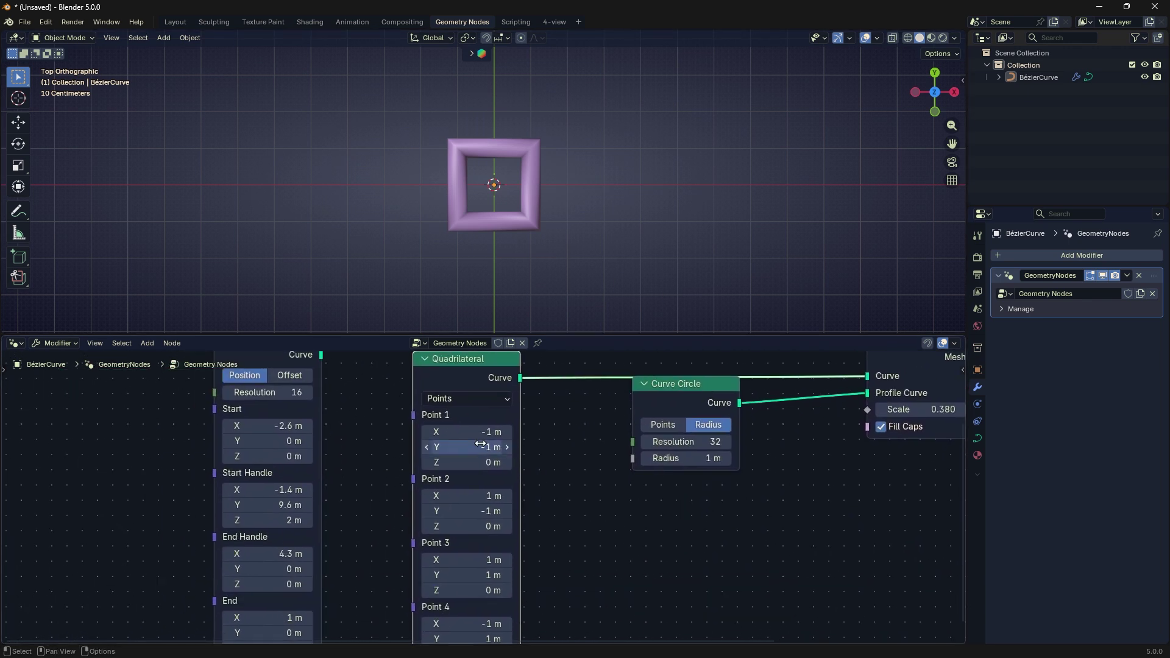
pyautogui.moveTo(463, 431); pyautogui.dragTo(488, 431)
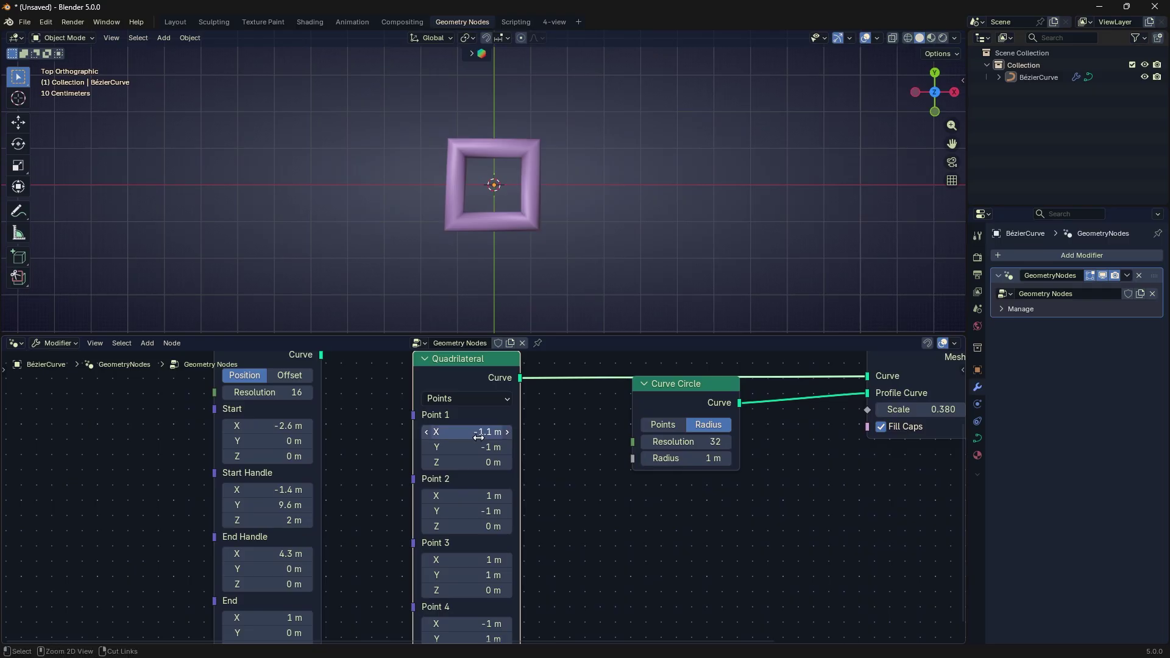
pyautogui.hotkey('ctrl', 'z')
pyautogui.moveTo(478, 447); pyautogui.dragTo(479, 428, button='middle')
pyautogui.moveTo(480, 414); pyautogui.dragTo(482, 414)
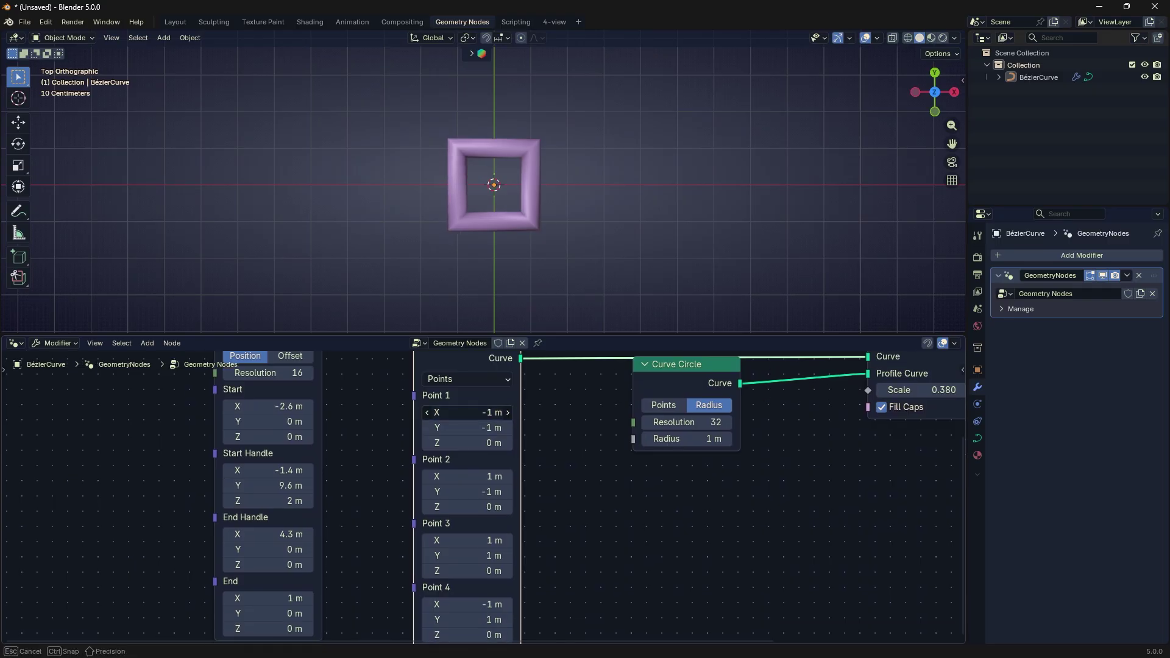
pyautogui.hotkey('ctrl', 'z')
pyautogui.scroll(-2, 529, 448)
pyautogui.moveTo(546, 457); pyautogui.dragTo(540, 492, button='middle')
pyautogui.click(495, 423)
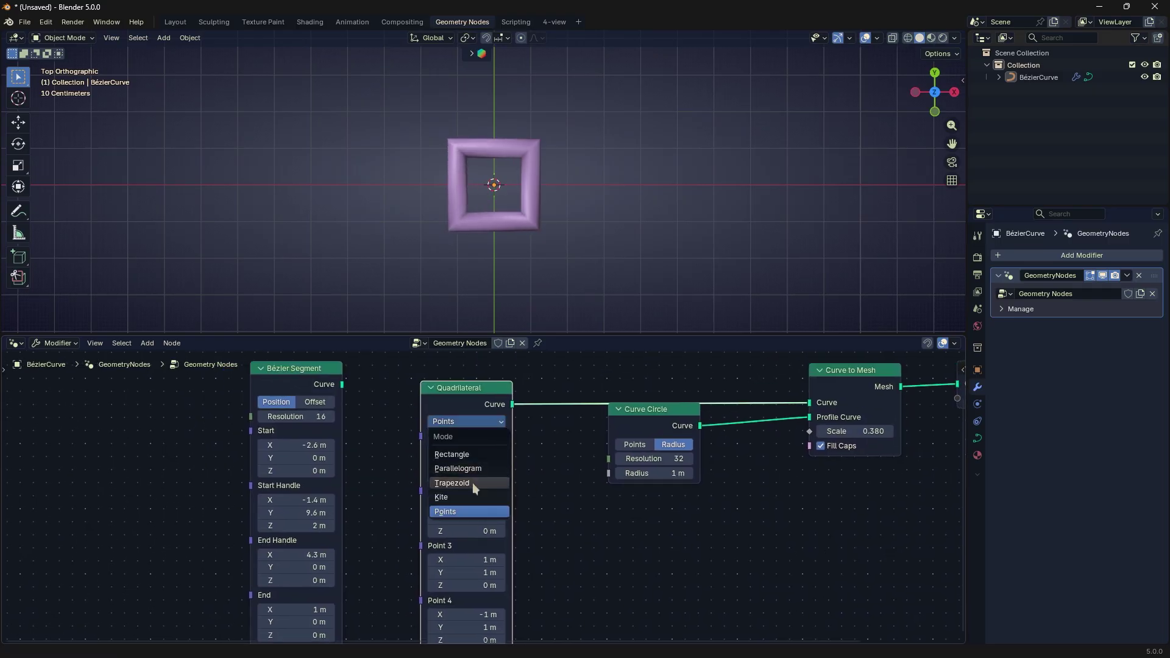
pyautogui.click(473, 483)
pyautogui.click(486, 422)
pyautogui.click(461, 511)
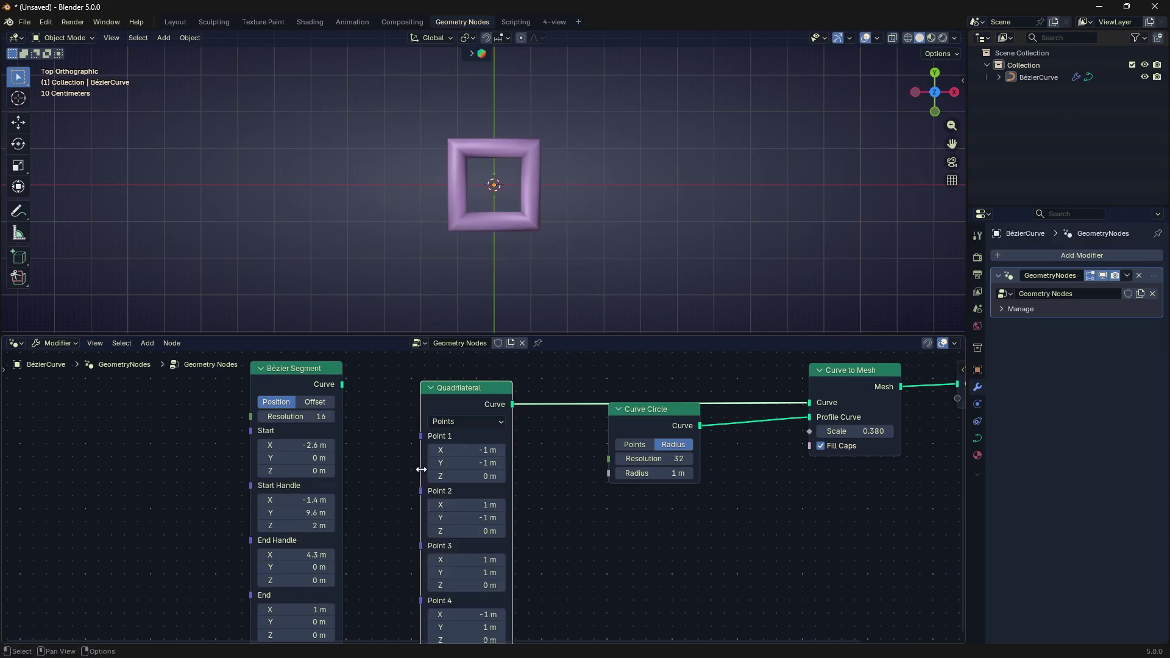
# Set the Quadrilateral's Point 1 X to -0.7 m, Point 2 X to 2 m and Point 3 X to 4.9 m
pyautogui.scroll(-2, 491, 407)
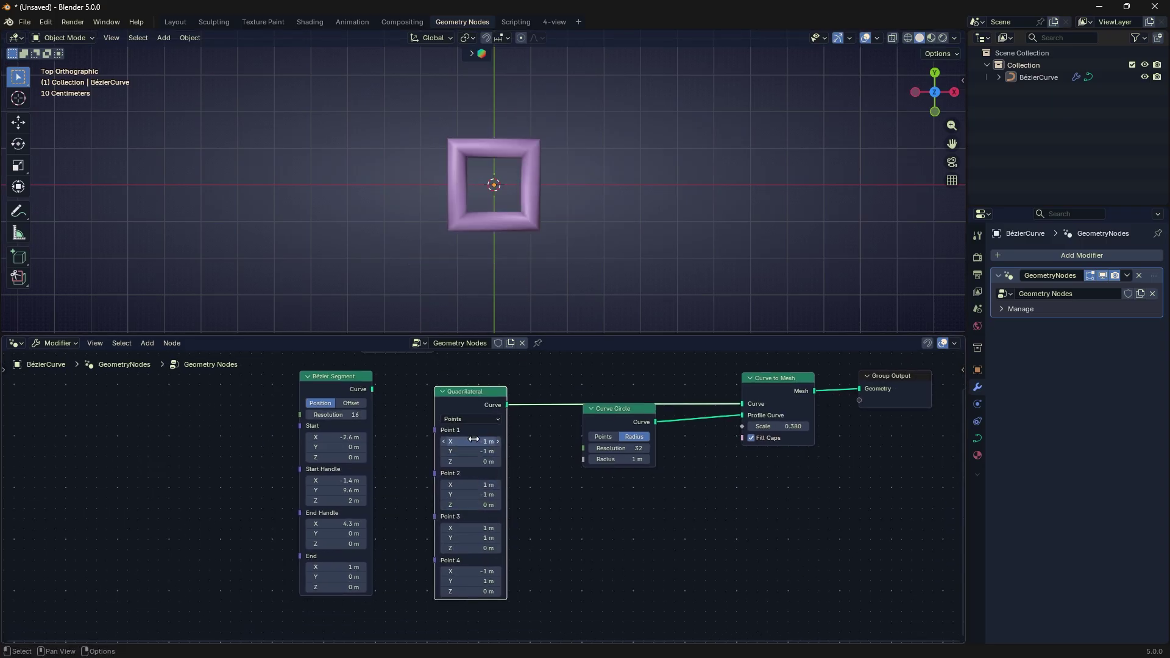
pyautogui.moveTo(473, 440); pyautogui.dragTo(467, 440)
pyautogui.moveTo(473, 485); pyautogui.dragTo(506, 485)
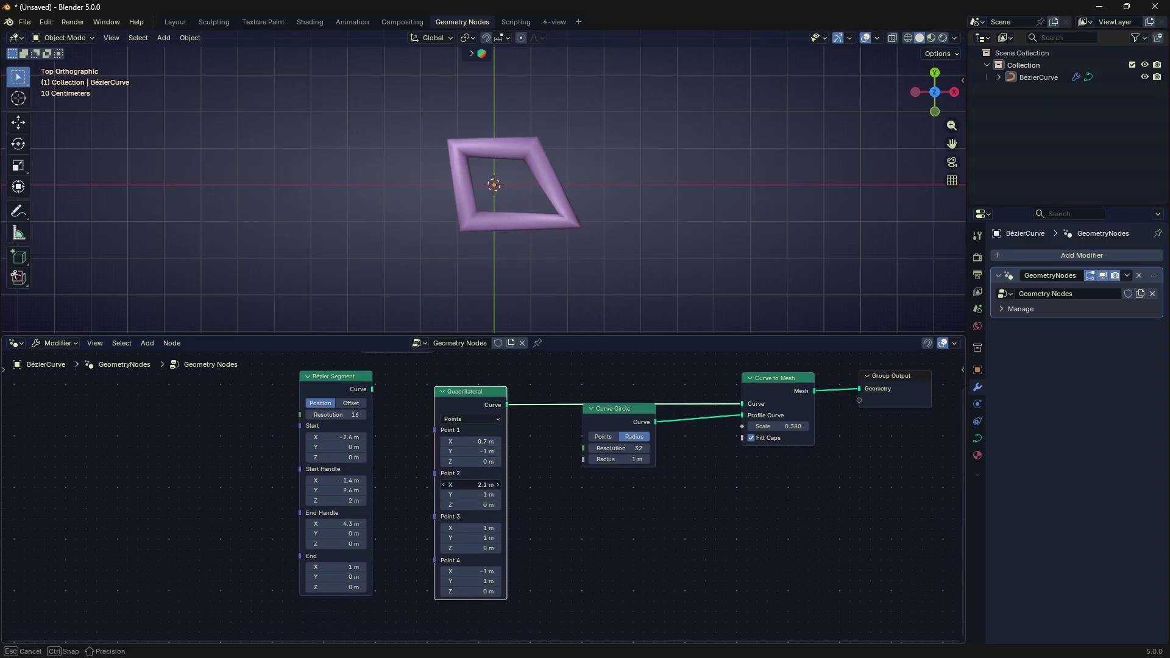
pyautogui.moveTo(473, 528); pyautogui.dragTo(591, 528)
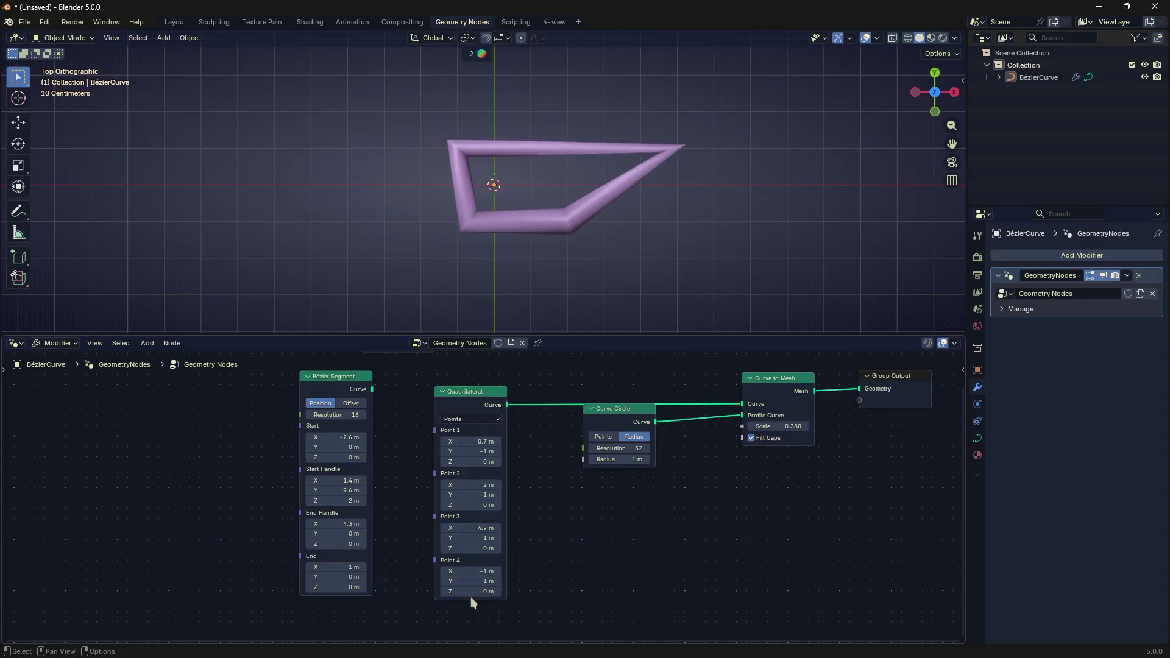
pyautogui.moveTo(467, 592); pyautogui.dragTo(430, 571)
# Delete the Quadrilateral node and connect the Group Input Geometry to the Curve input of Curve to Mesh
pyautogui.moveTo(518, 496); pyautogui.dragTo(518, 516, button='middle')
pyautogui.moveTo(510, 411); pyautogui.dragTo(484, 470, button='middle')
pyautogui.press('x')
pyautogui.moveTo(407, 413); pyautogui.dragTo(652, 440)
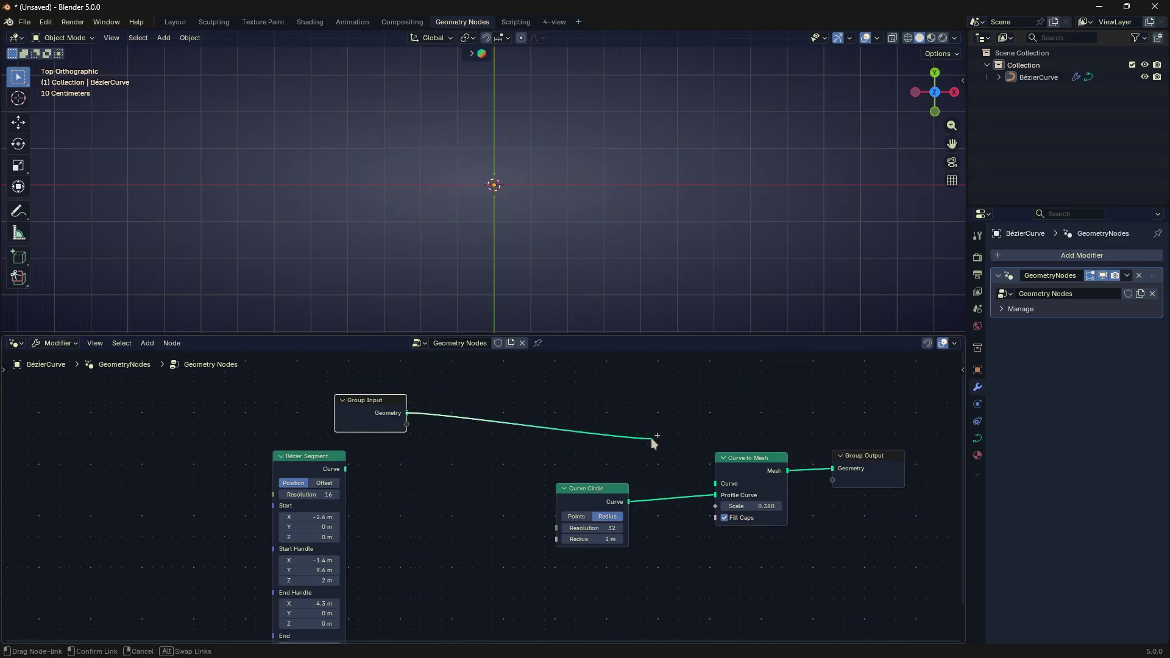
pyautogui.moveTo(707, 478); pyautogui.dragTo(710, 481)
# Add a Star curve primitive and connect its Curve output to the Curve input of Curve to Mesh
pyautogui.hotkey('shift', 'a')
pyautogui.moveTo(561, 413)
pyautogui.moveTo(634, 467)
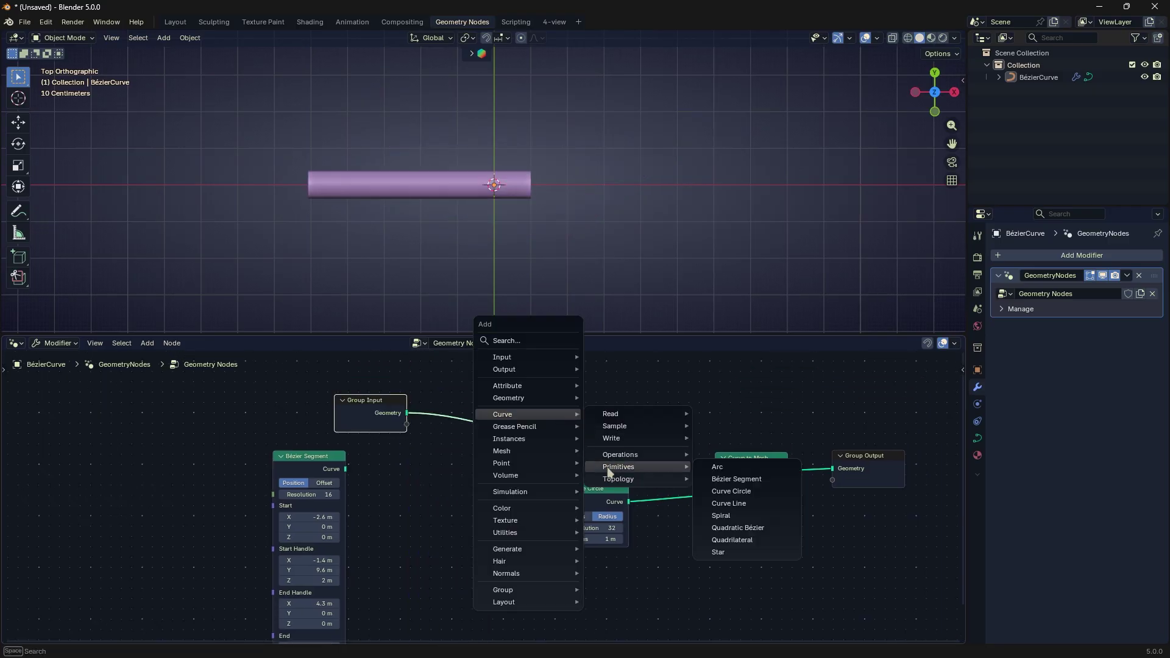
pyautogui.click(715, 552)
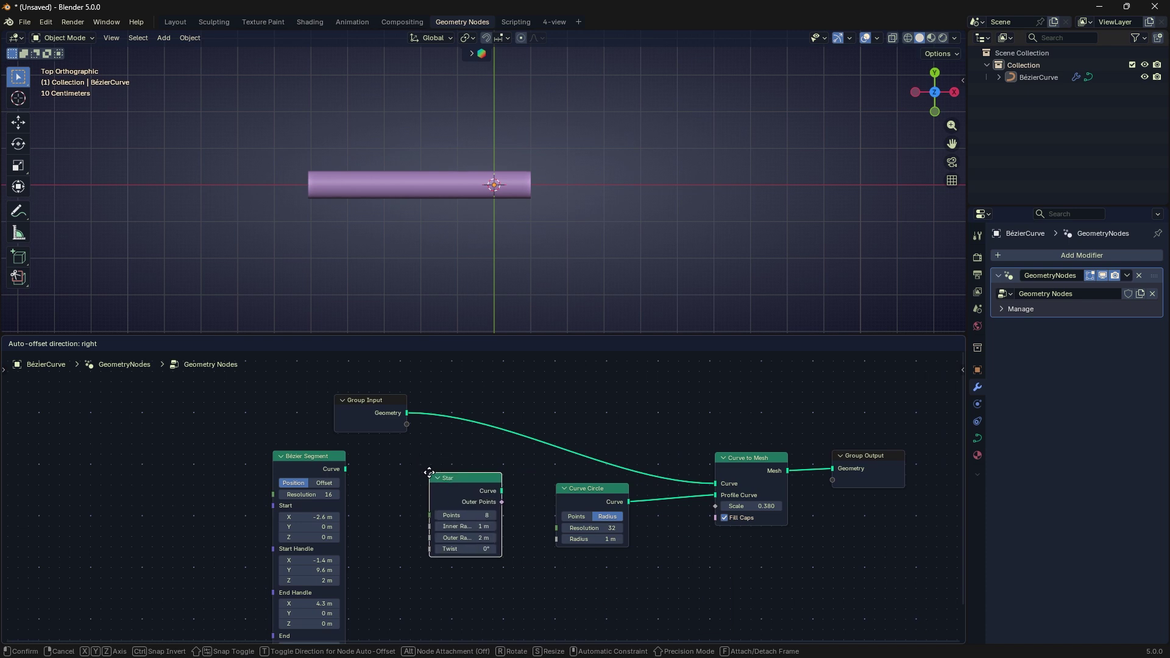
pyautogui.click(503, 492)
pyautogui.moveTo(700, 492); pyautogui.dragTo(701, 482)
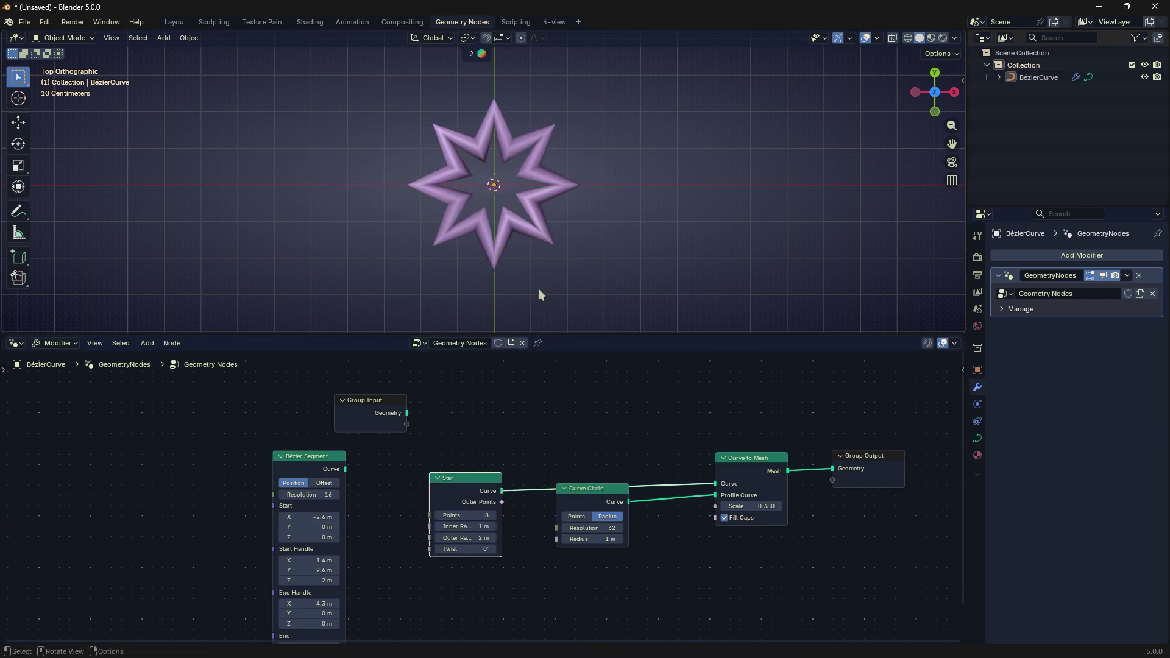
# Set the Star to 6 Points, Inner Radius 1.4 m, Outer Radius 4.8 m and Twist -21.6°
pyautogui.scroll(2, 540, 290)
pyautogui.moveTo(540, 290); pyautogui.dragTo(606, 259, button='middle')
pyautogui.scroll(2, 528, 497)
pyautogui.moveTo(461, 519); pyautogui.dragTo(463, 562)
pyautogui.press('KP_7')
pyautogui.moveTo(467, 550); pyautogui.dragTo(500, 550)
pyautogui.scroll(-2, 554, 299)
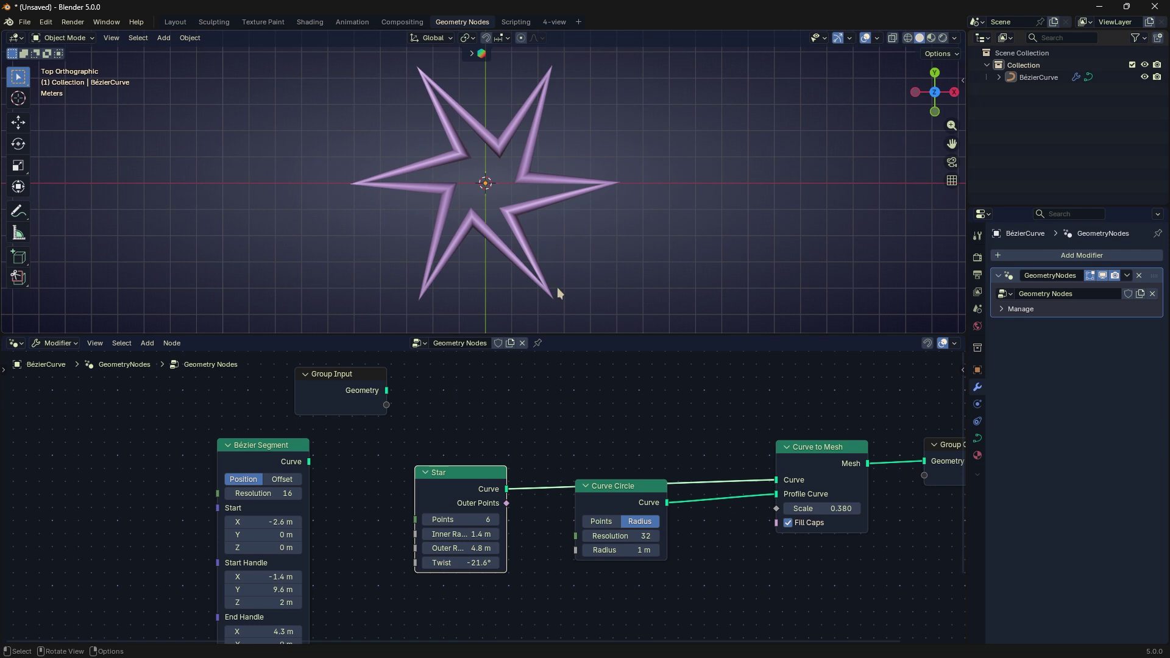
# Adjust the Star to Inner Radius 1.55 m, Outer Radius 4.3 m and Twist -38.2°
pyautogui.keyDown('shift'); pyautogui.moveTo(558, 288); pyautogui.dragTo(562, 295, button='middle'); pyautogui.keyUp('shift')
pyautogui.moveTo(471, 534); pyautogui.dragTo(464, 562)
pyautogui.moveTo(477, 549); pyautogui.dragTo(576, 466)
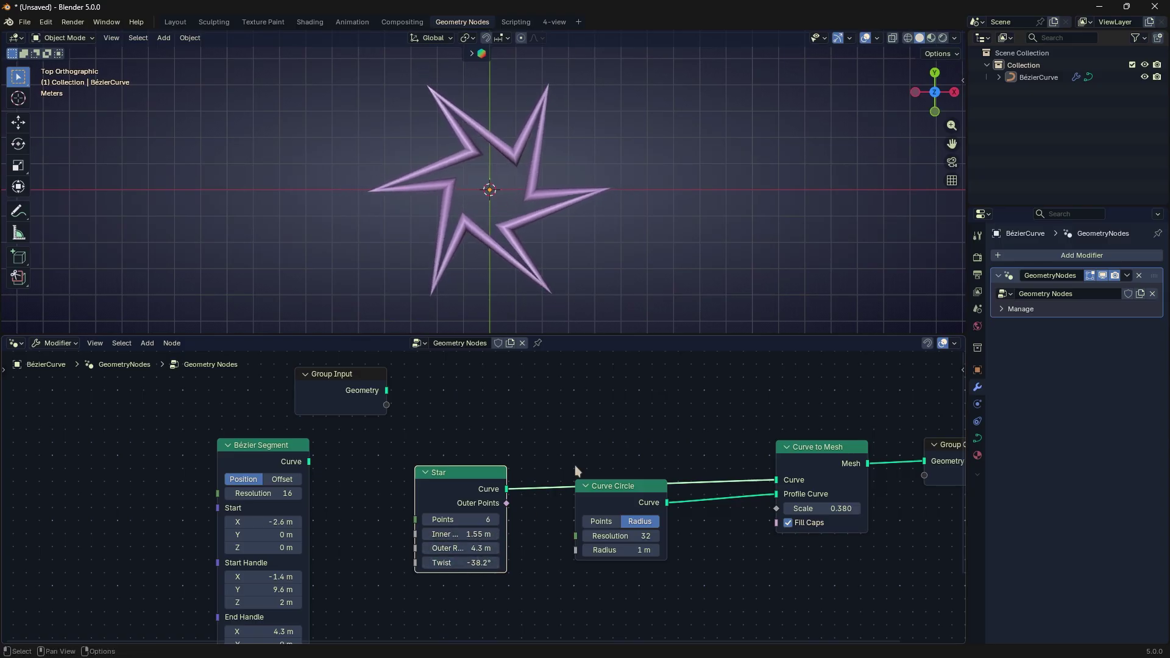
pyautogui.hotkey('shift', 'a')
pyautogui.moveTo(577, 453)
pyautogui.moveTo(634, 510)
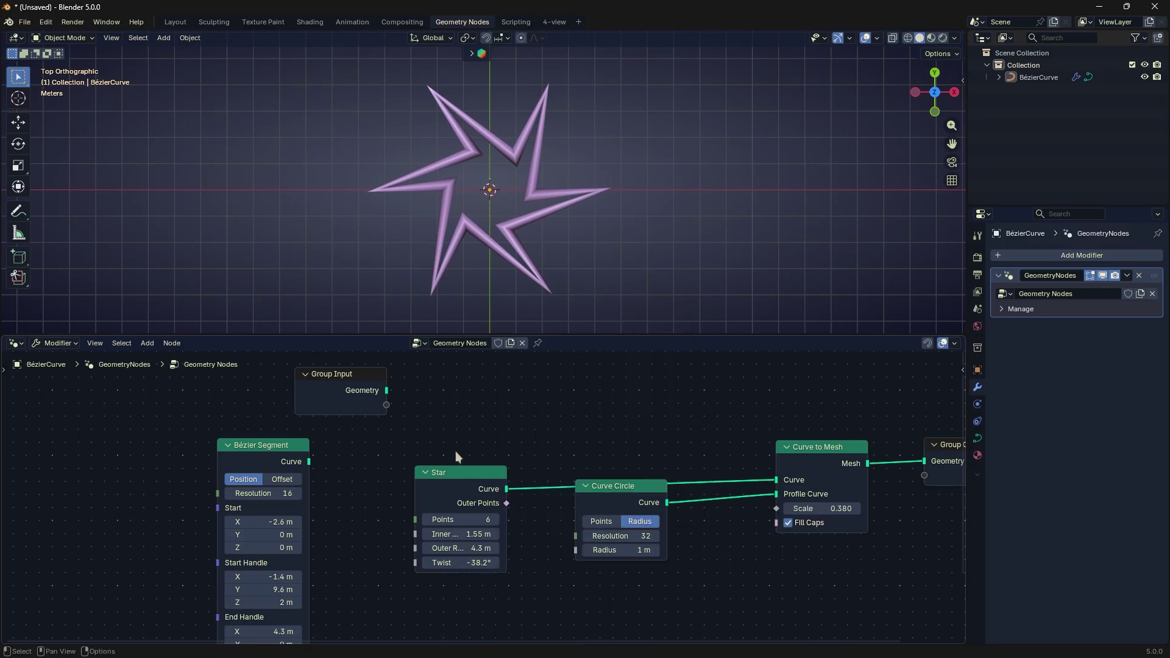
# Add an Arc curve primitive with Resolution 17 and connect its Curve output to the Curve input of Curve to Mesh
pyautogui.moveTo(468, 444); pyautogui.dragTo(457, 452, button='middle')
pyautogui.hotkey('shift', 'a')
pyautogui.moveTo(538, 391)
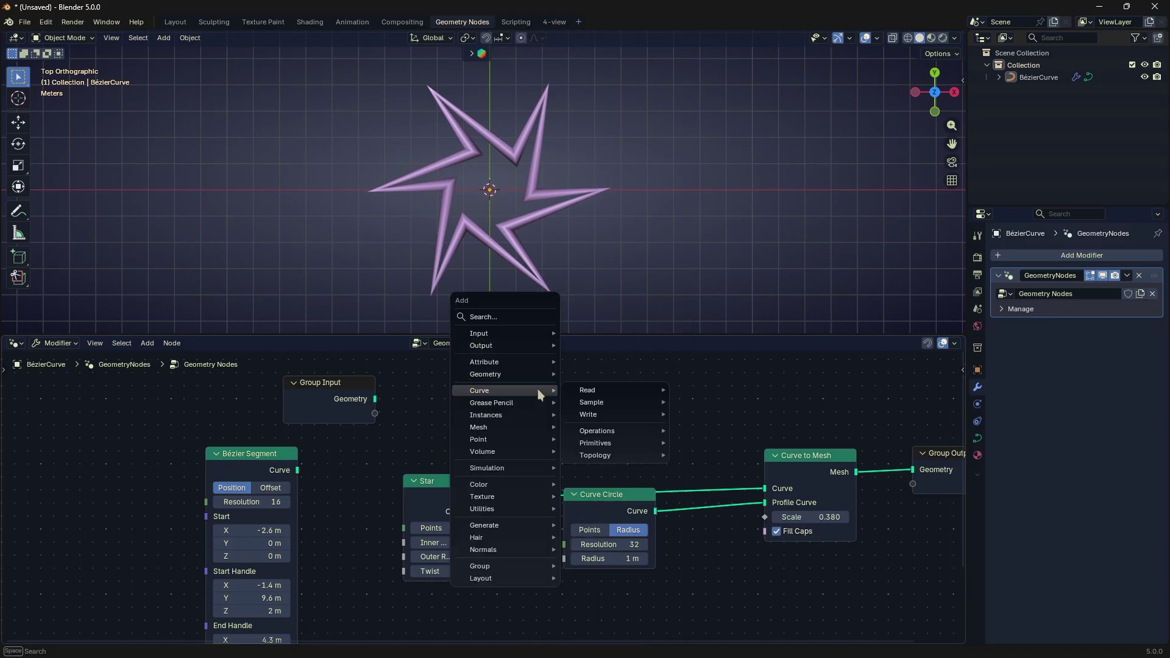
pyautogui.moveTo(580, 442)
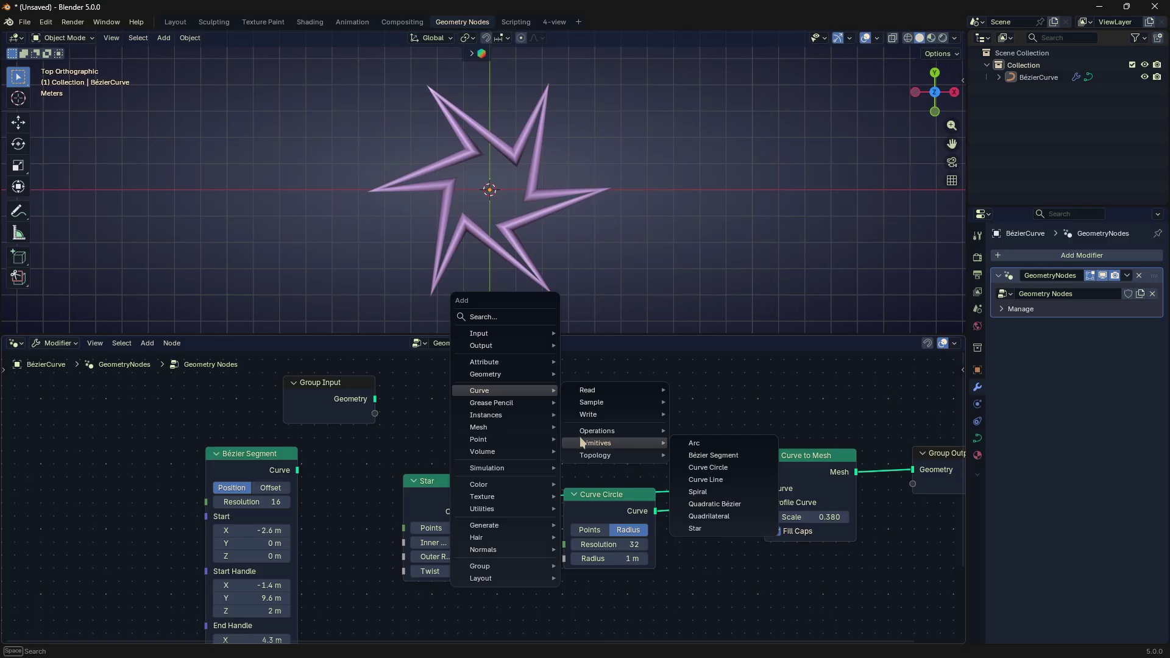
pyautogui.click(693, 439)
pyautogui.click(606, 407)
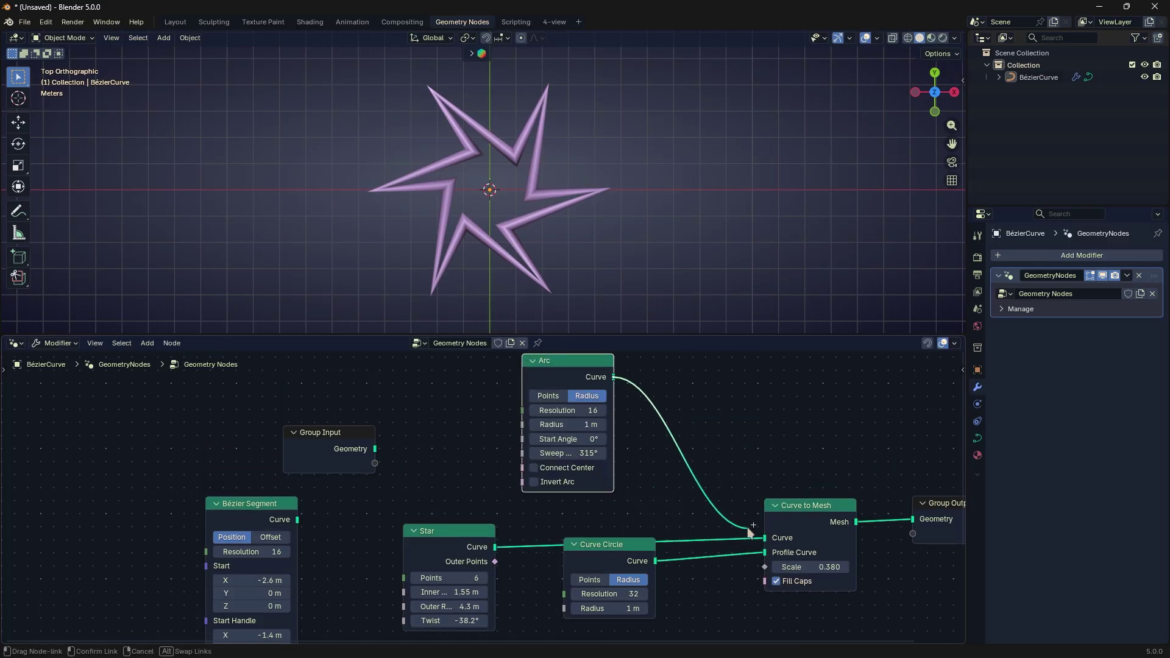
pyautogui.moveTo(755, 536); pyautogui.dragTo(763, 538)
pyautogui.scroll(1, 508, 228)
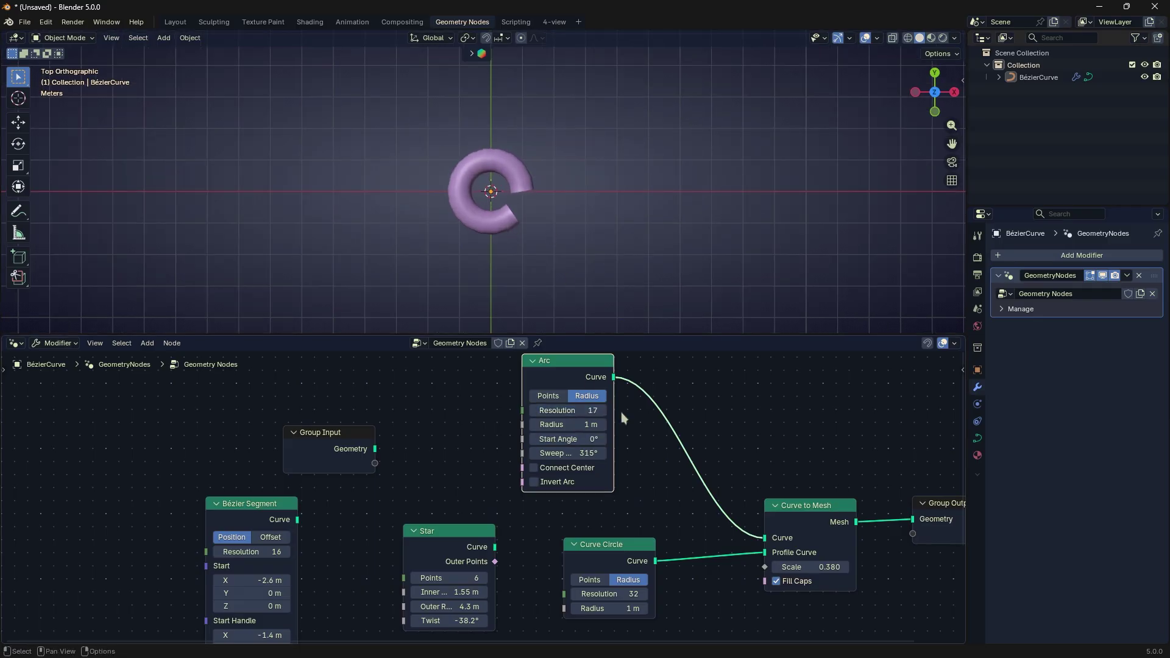
pyautogui.moveTo(621, 412); pyautogui.dragTo(558, 426, button='middle')
pyautogui.click(651, 388)
pyautogui.hotkey('shift', 'a')
pyautogui.moveTo(656, 385)
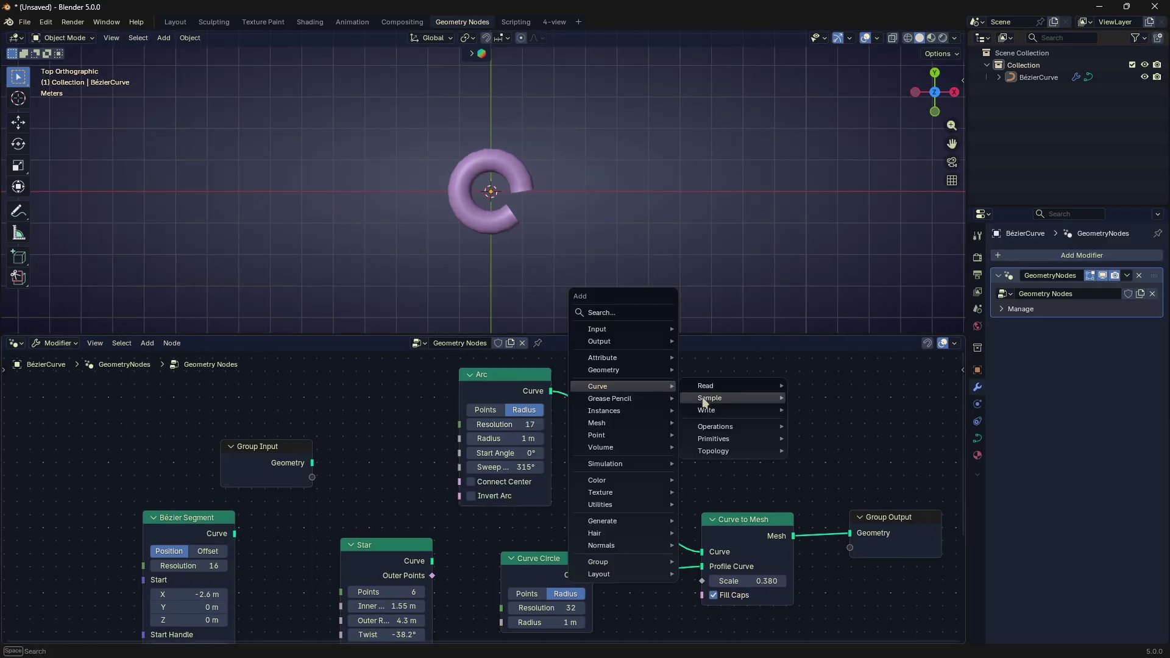
pyautogui.moveTo(698, 440)
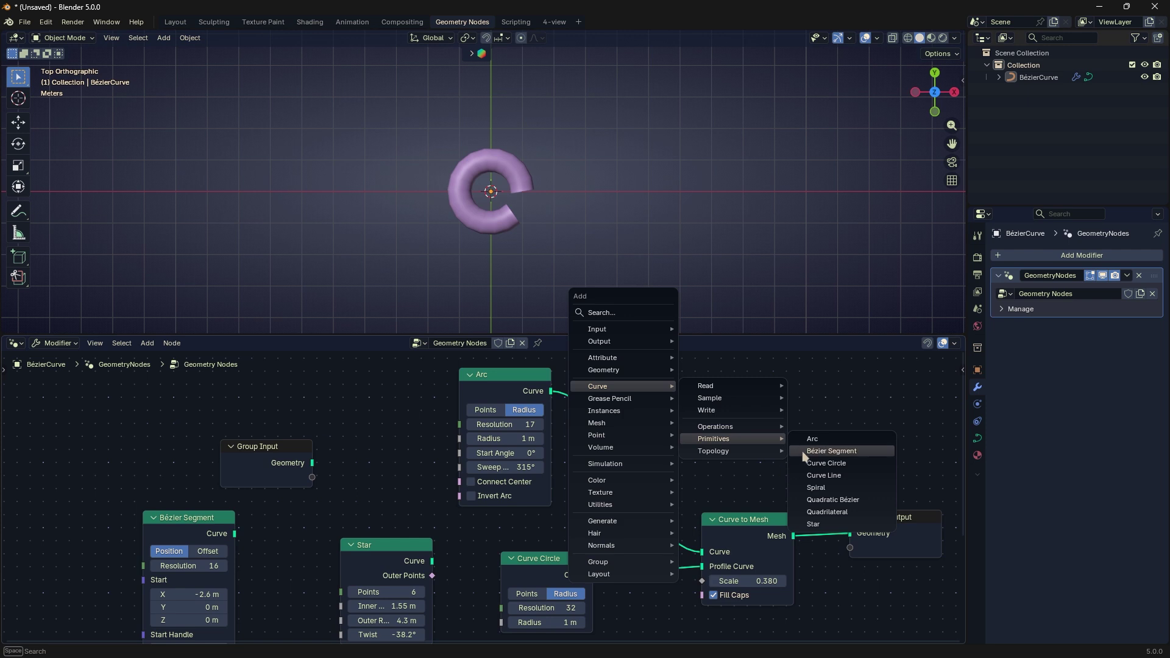
pyautogui.click(802, 451)
pyautogui.click(716, 401)
pyautogui.press('x')
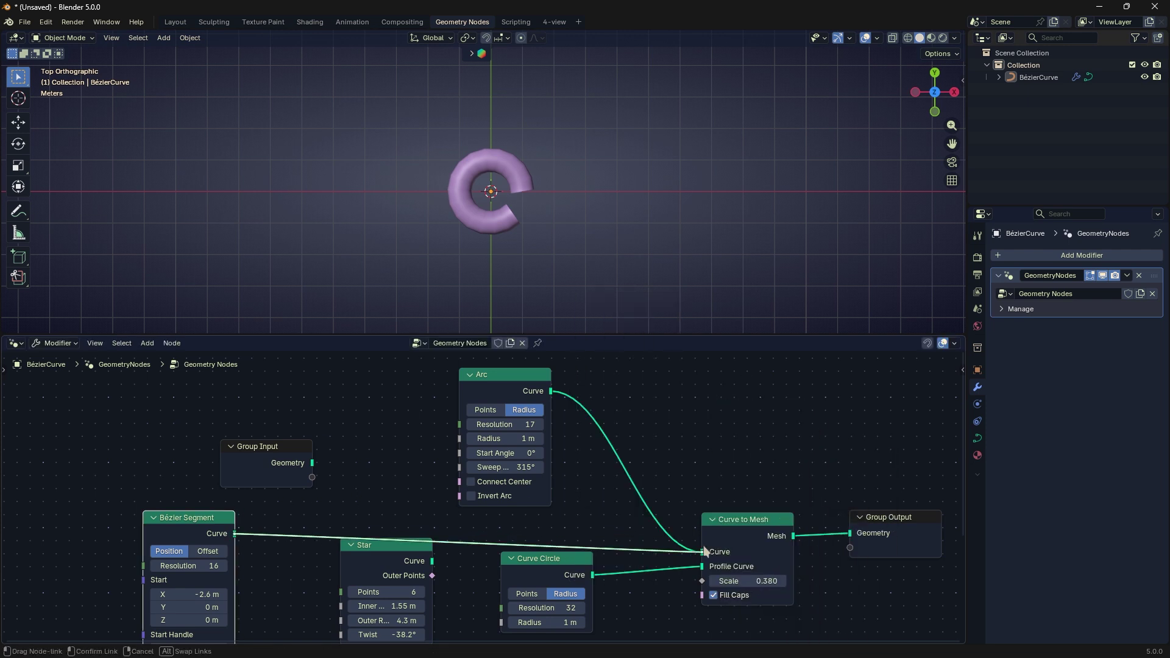
# Connect the existing Bézier Segment to the Curve input of Curve to Mesh, and widen the Bézier Segment node
pyautogui.moveTo(705, 552); pyautogui.dragTo(704, 552)
pyautogui.moveTo(337, 498); pyautogui.dragTo(433, 446, button='middle')
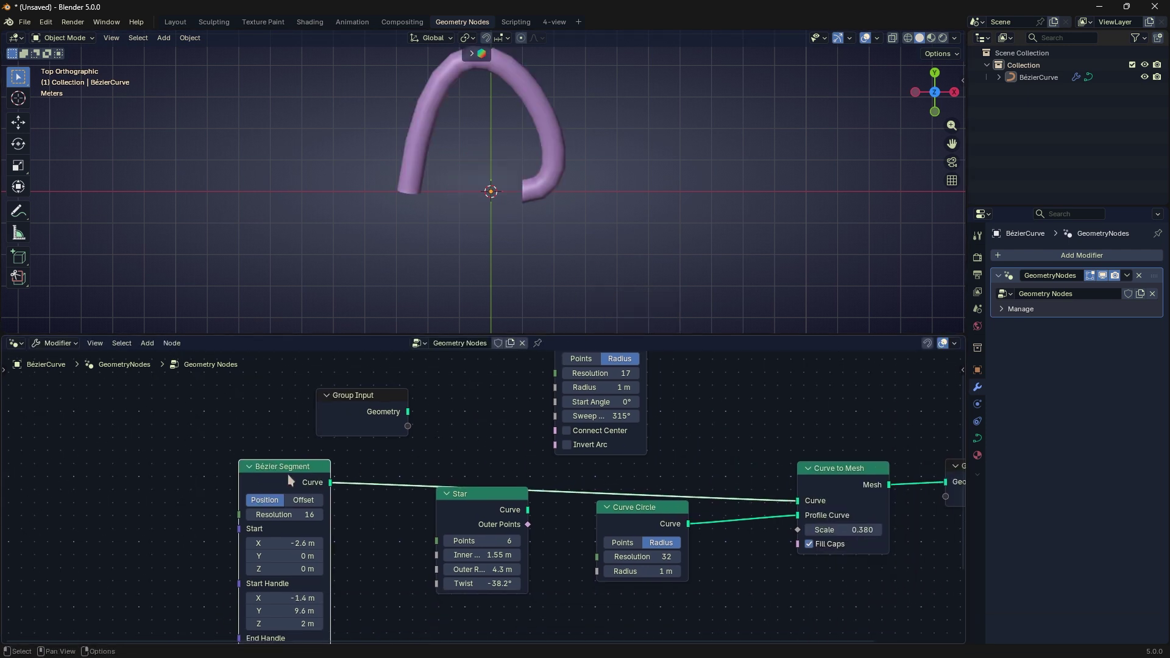
pyautogui.moveTo(288, 478); pyautogui.dragTo(347, 472)
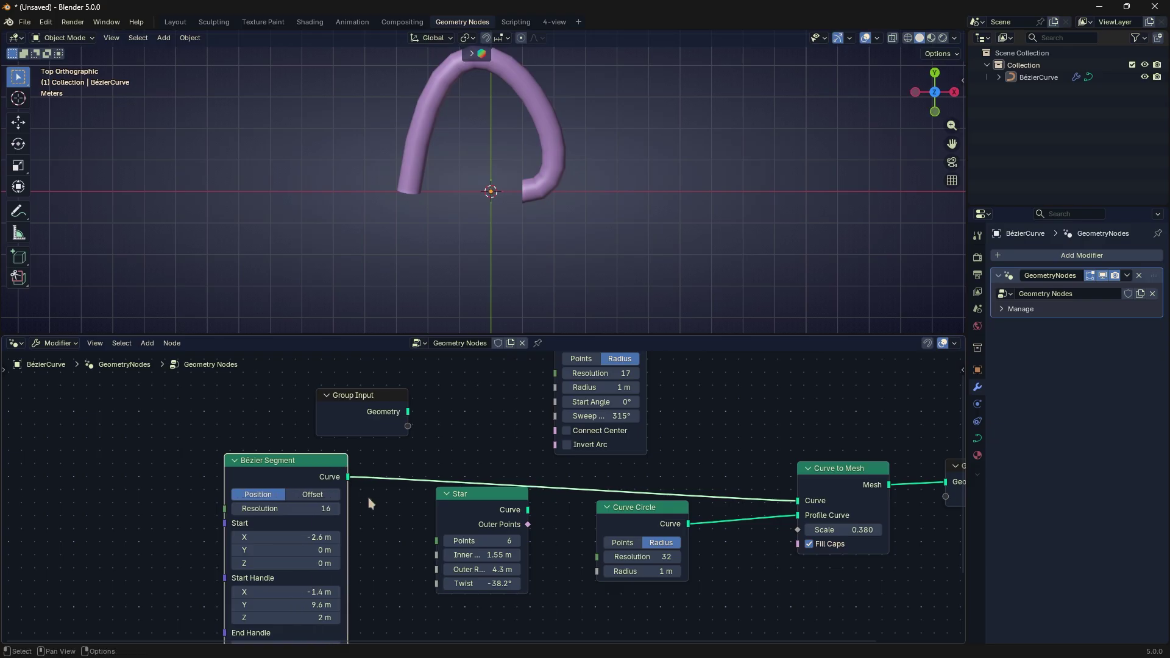
# Set the Bézier Segment's Start X to -2.7 m and its Start Handle to X -1.7 m and Y 7.7 m
pyautogui.scroll(-2, 359, 502)
pyautogui.moveTo(356, 505); pyautogui.dragTo(386, 469, button='middle')
pyautogui.moveTo(356, 497); pyautogui.dragTo(352, 497)
pyautogui.moveTo(358, 521); pyautogui.dragTo(356, 477, button='middle')
pyautogui.moveTo(327, 501); pyautogui.dragTo(272, 510)
pyautogui.moveTo(723, 353); pyautogui.dragTo(587, 384, button='middle')
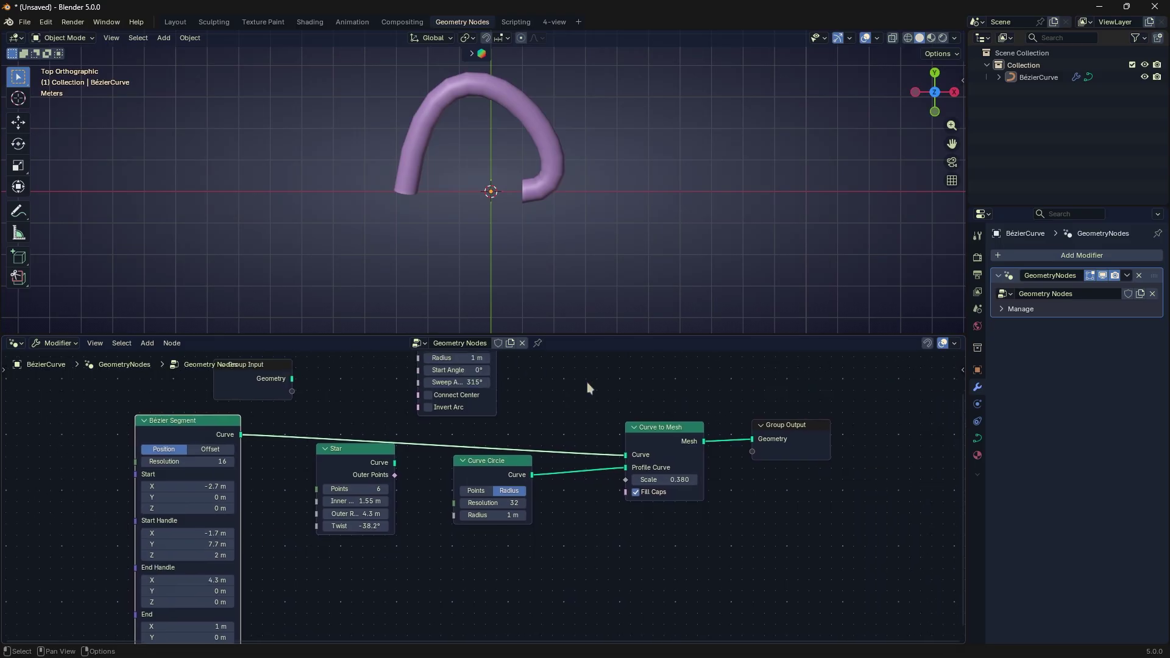
pyautogui.hotkey('shift', 'a')
pyautogui.moveTo(587, 384)
pyautogui.moveTo(633, 435)
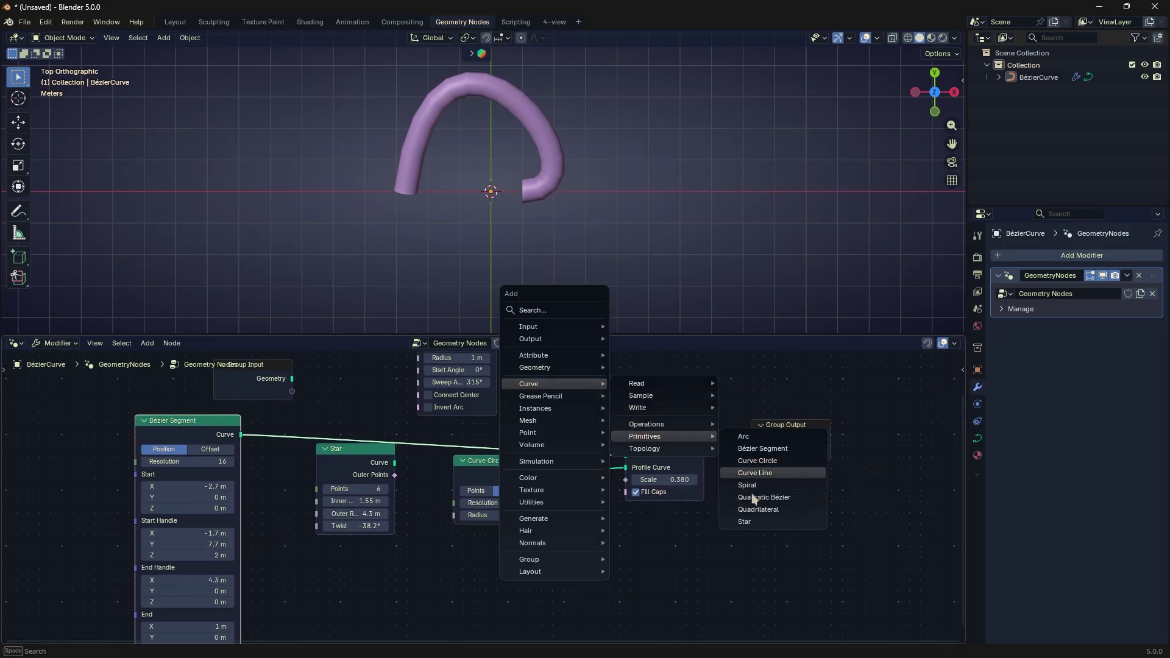
# Preview the Curve Circle and the Curve to Mesh output through a Viewer node, and delete the Viewer
pyautogui.moveTo(490, 474); pyautogui.dragTo(485, 531)
pyautogui.moveTo(528, 240); pyautogui.dragTo(540, 212, button='middle')
pyautogui.keyDown('ctrl'); pyautogui.keyDown('shift'); pyautogui.click(486, 479); pyautogui.keyUp('shift'); pyautogui.keyUp('ctrl')
pyautogui.moveTo(606, 494); pyautogui.dragTo(595, 528, button='middle')
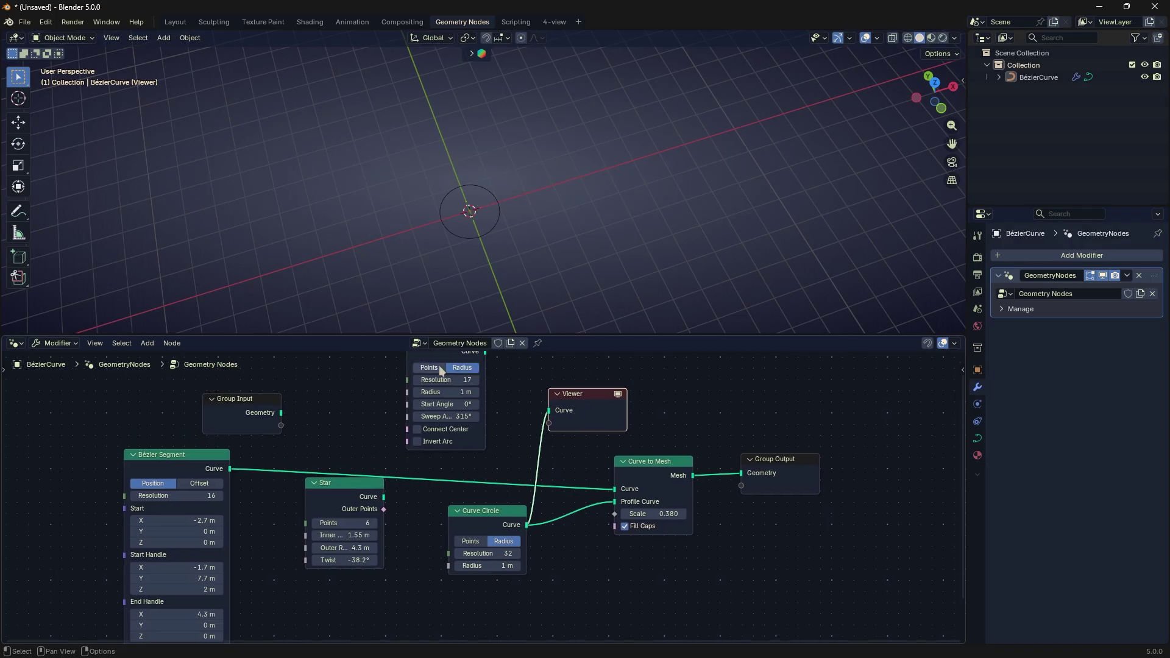
pyautogui.keyDown('ctrl'); pyautogui.keyDown('shift'); pyautogui.click(276, 414); pyautogui.keyUp('shift'); pyautogui.keyUp('ctrl')
pyautogui.keyDown('ctrl'); pyautogui.keyDown('shift'); pyautogui.click(646, 462); pyautogui.keyUp('shift'); pyautogui.keyUp('ctrl')
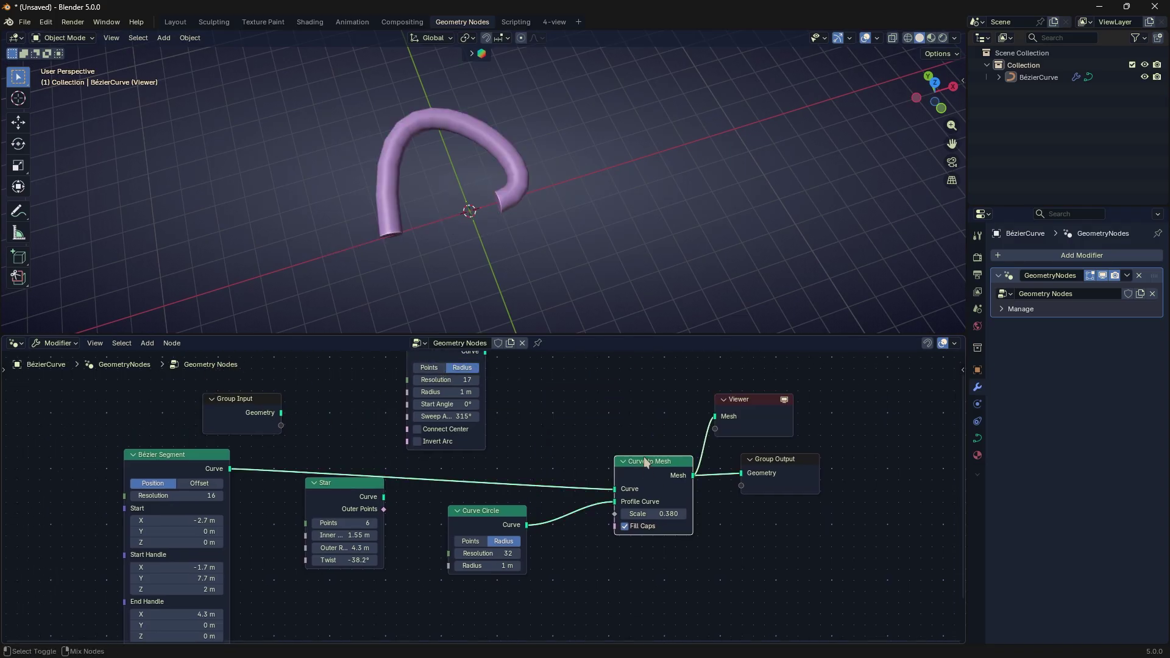
pyautogui.moveTo(828, 399); pyautogui.dragTo(758, 427)
pyautogui.press('x')
# Add a Curve Line primitive and connect its Curve output to the Curve input of Curve to Mesh
pyautogui.moveTo(509, 525); pyautogui.dragTo(551, 488, button='middle')
pyautogui.hotkey('shift', 'a')
pyautogui.moveTo(610, 492)
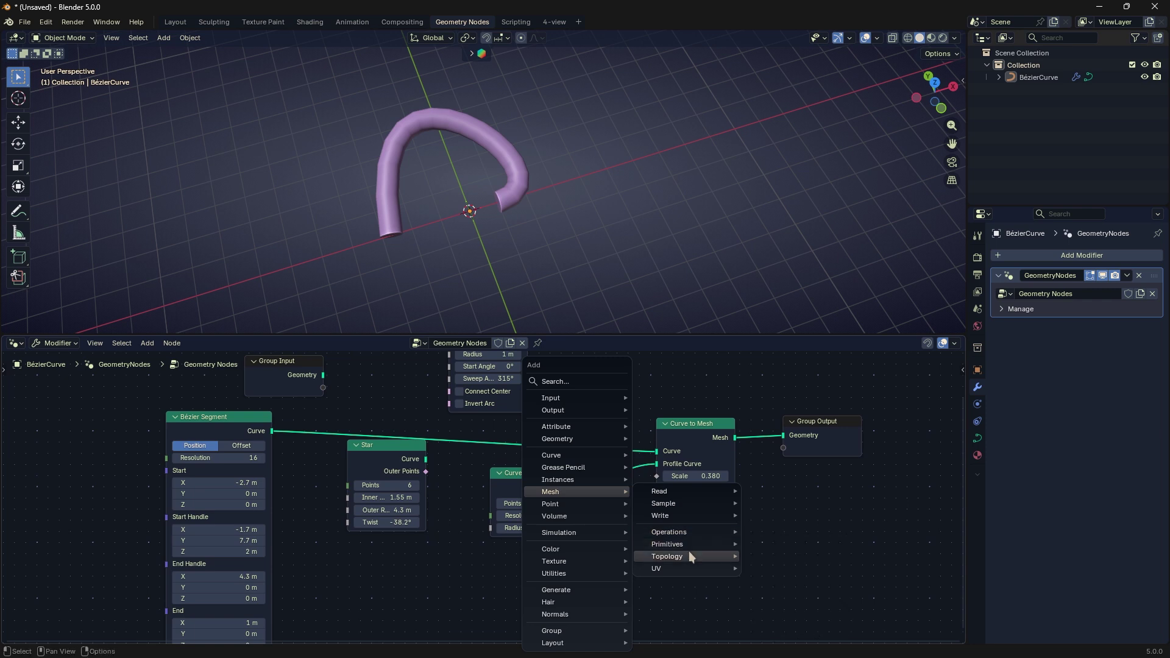
pyautogui.moveTo(692, 545)
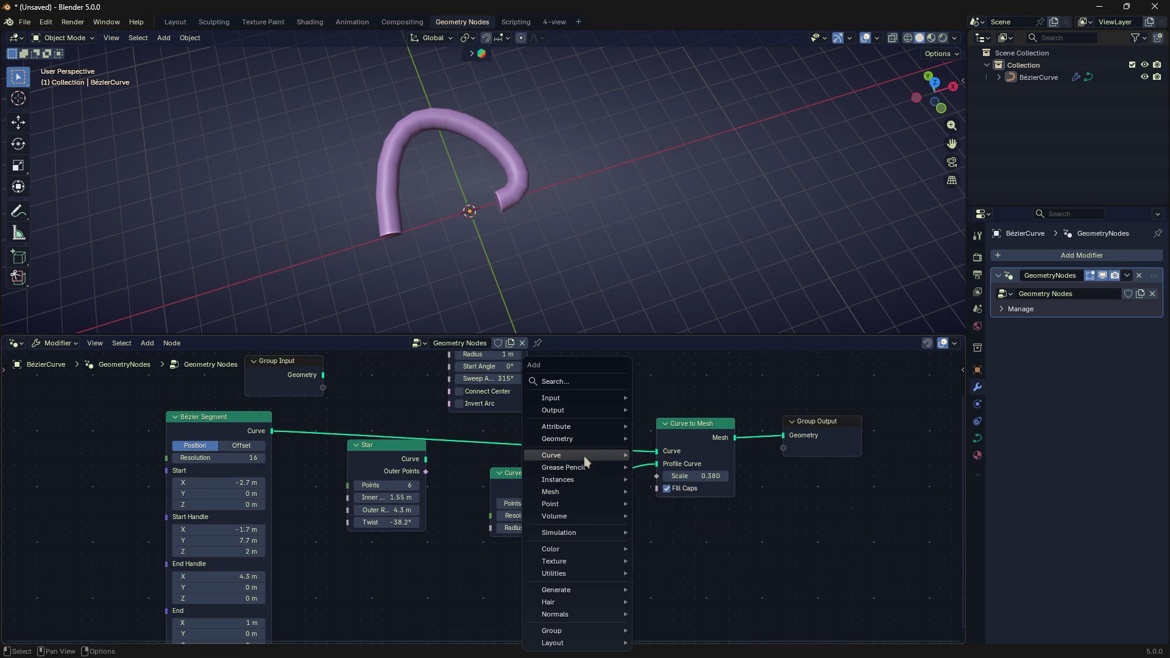
pyautogui.moveTo(585, 461)
pyautogui.moveTo(689, 515)
pyautogui.click(792, 545)
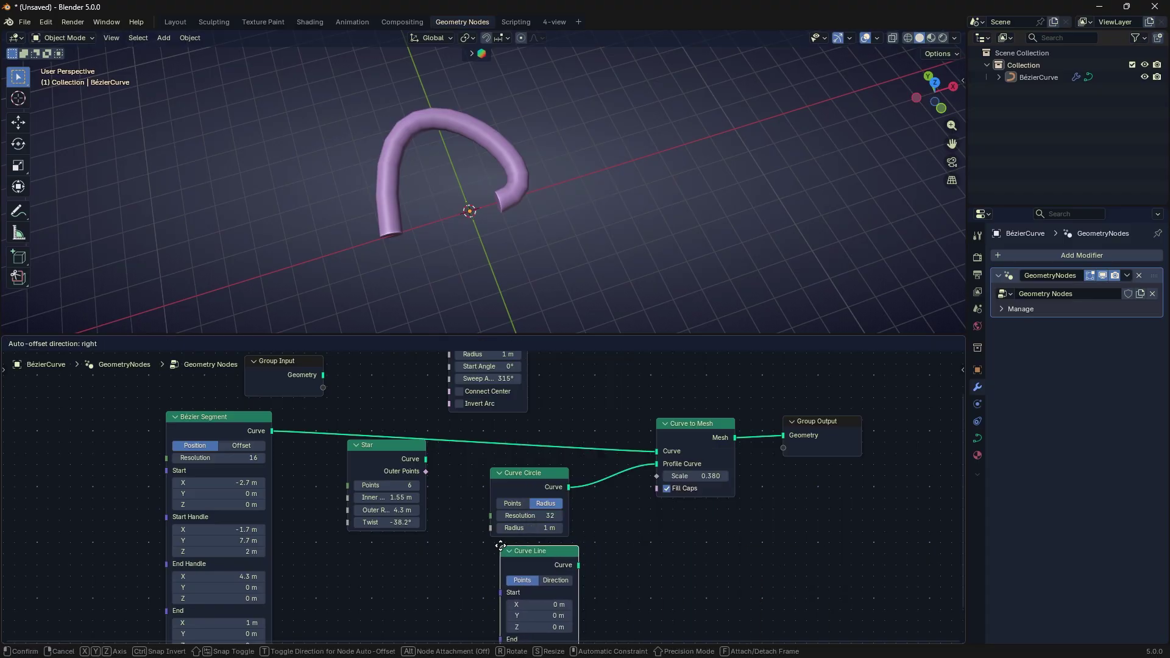
pyautogui.click(500, 545)
pyautogui.moveTo(647, 458); pyautogui.dragTo(652, 452)
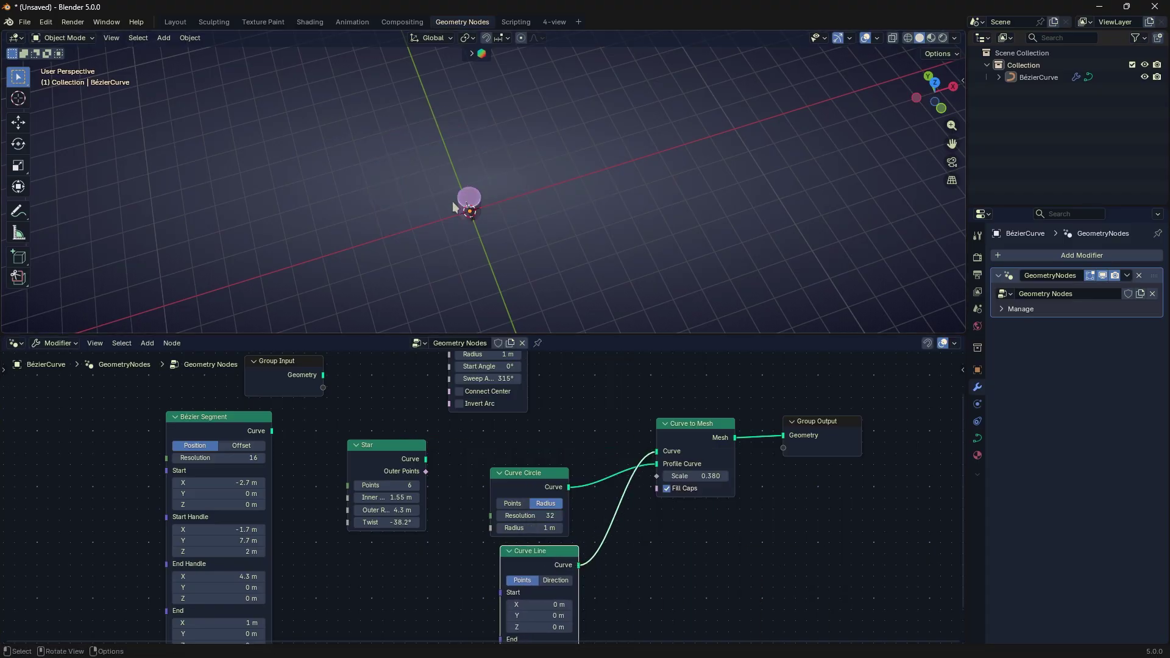
# Replace the Curve Line with a Spiral primitive connected to the Curve input of Curve to Mesh, placed below the Curve Circle
pyautogui.moveTo(454, 210); pyautogui.dragTo(479, 184, button='middle')
pyautogui.moveTo(676, 583); pyautogui.dragTo(649, 507, button='middle')
pyautogui.press('x')
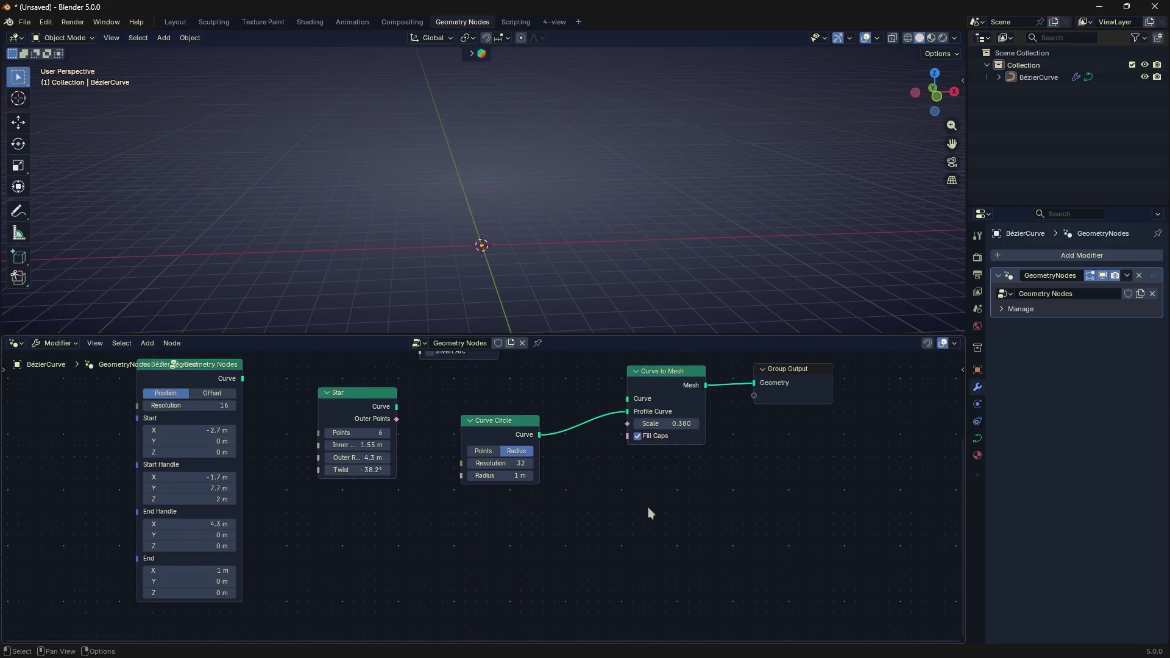
pyautogui.hotkey('shift', 'a')
pyautogui.moveTo(641, 456)
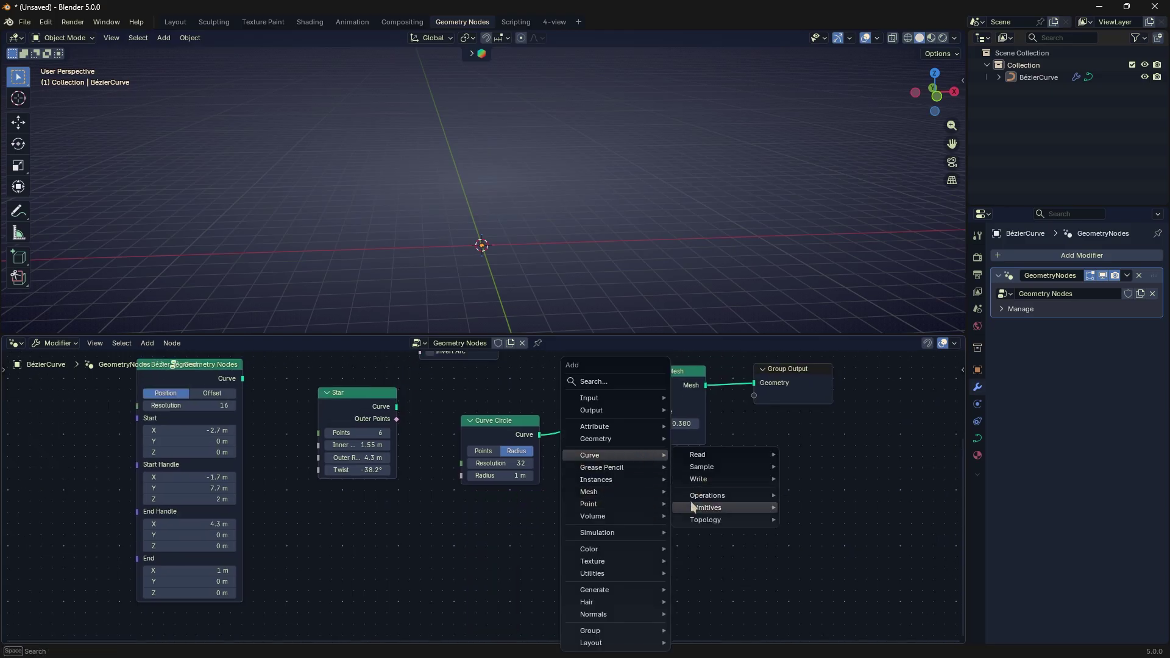
pyautogui.moveTo(695, 507)
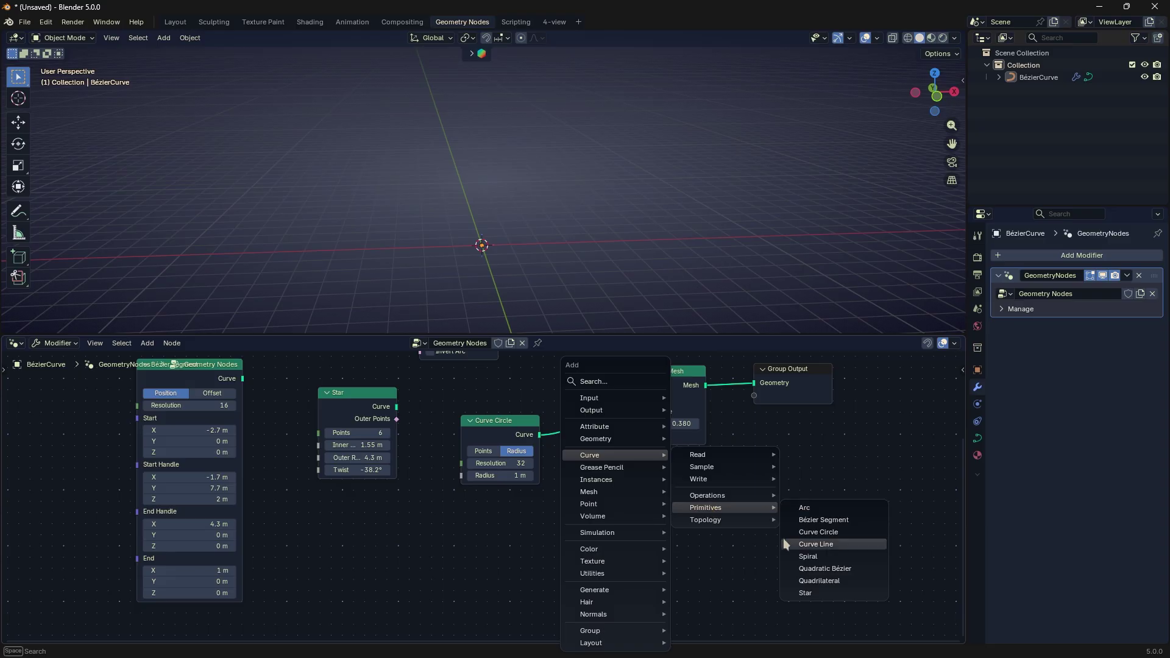
pyautogui.click(809, 556)
pyautogui.click(590, 571)
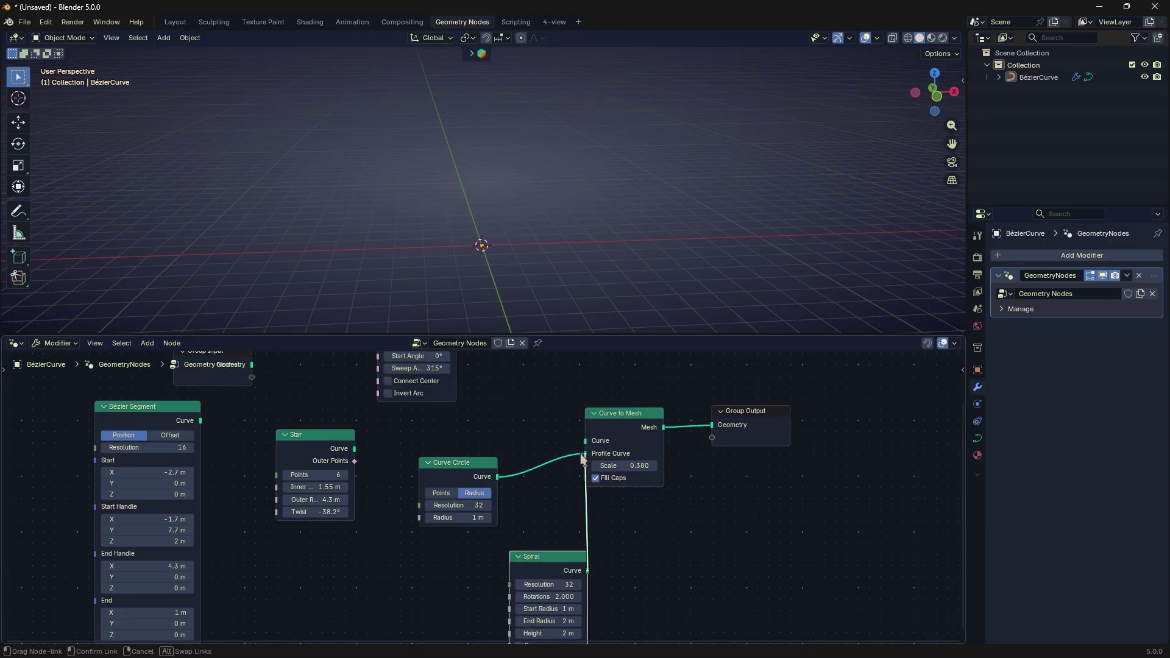
pyautogui.moveTo(582, 455); pyautogui.dragTo(584, 442)
pyautogui.moveTo(544, 558); pyautogui.dragTo(425, 542)
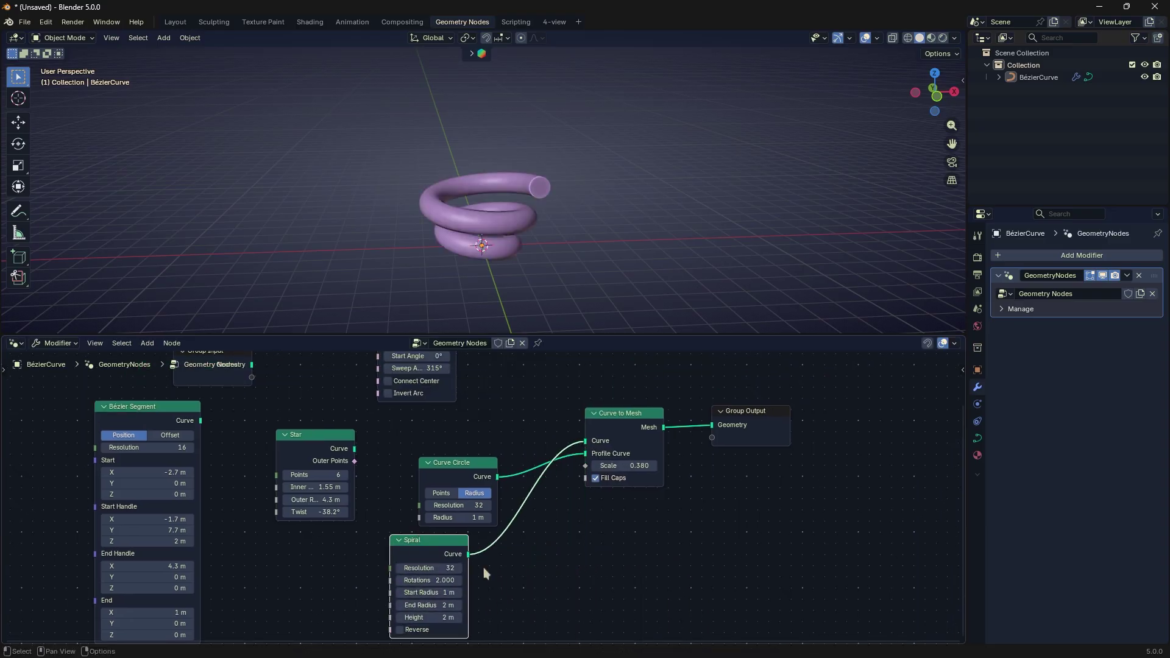
# Set the Spiral's Height to 5.7 m and try out its Reverse option
pyautogui.moveTo(484, 568); pyautogui.dragTo(540, 573, button='middle')
pyautogui.moveTo(481, 607)
pyautogui.mouseDown()
pyautogui.moveTo(524, 608)
pyautogui.moveTo(467, 612)
pyautogui.mouseUp()
pyautogui.click(470, 618)
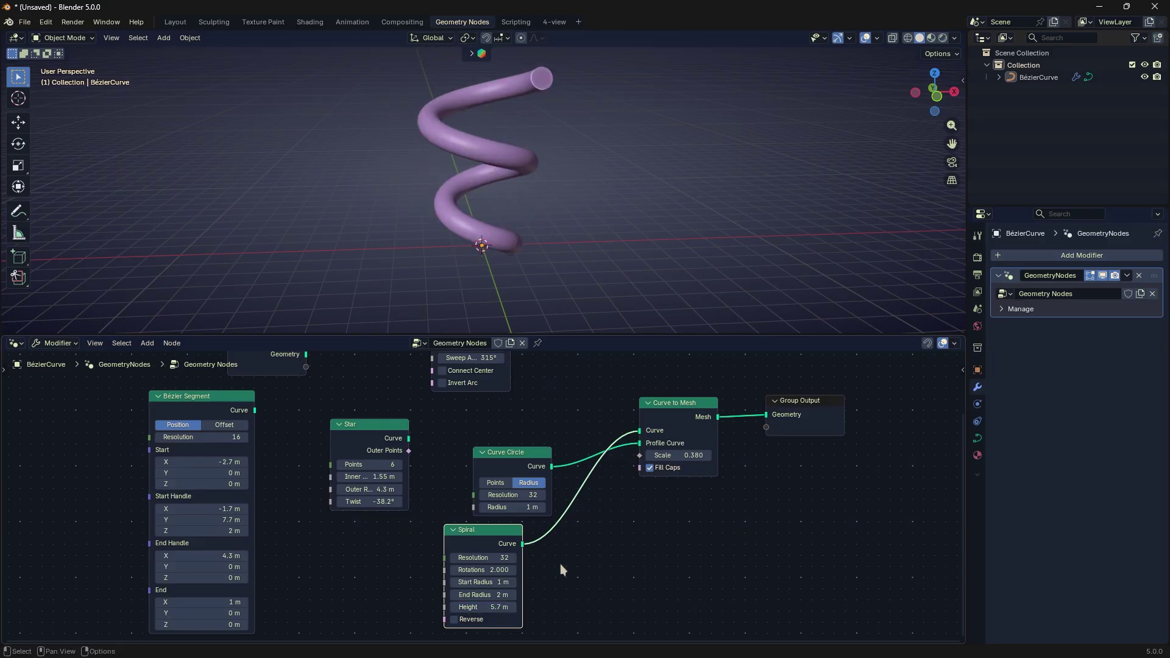
# Replace the Spiral with a Quadratic Bézier primitive connected to the Curve input of Curve to Mesh
pyautogui.press('x')
pyautogui.hotkey('shift', 'a')
pyautogui.moveTo(598, 516)
pyautogui.moveTo(594, 456)
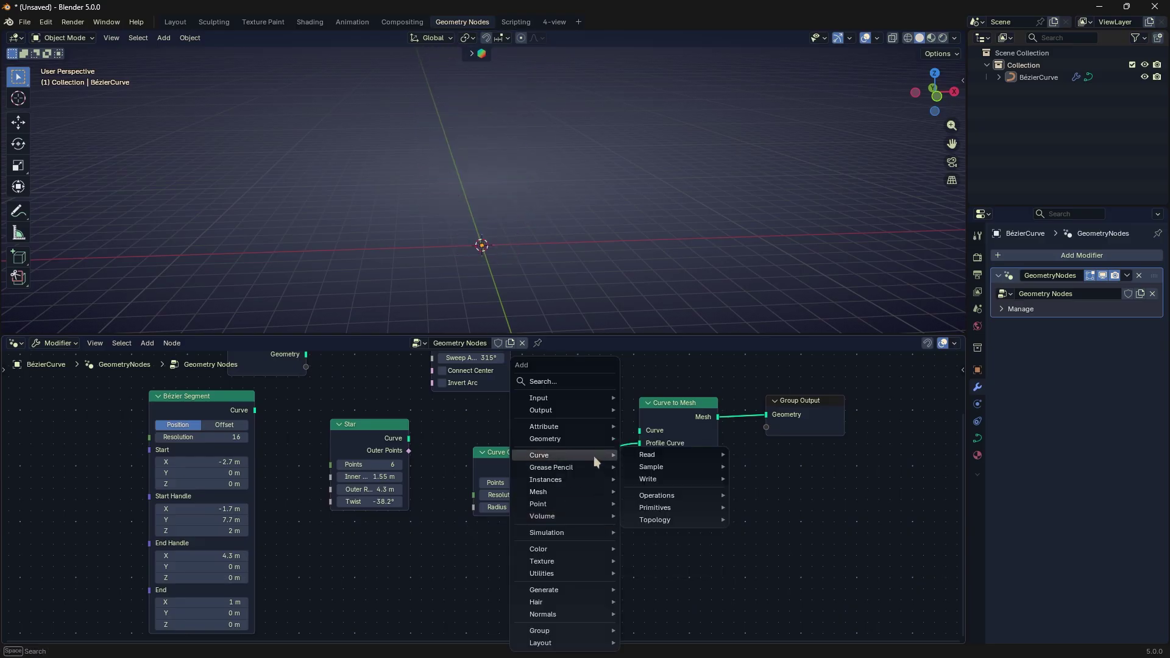
pyautogui.moveTo(652, 509)
pyautogui.click(773, 569)
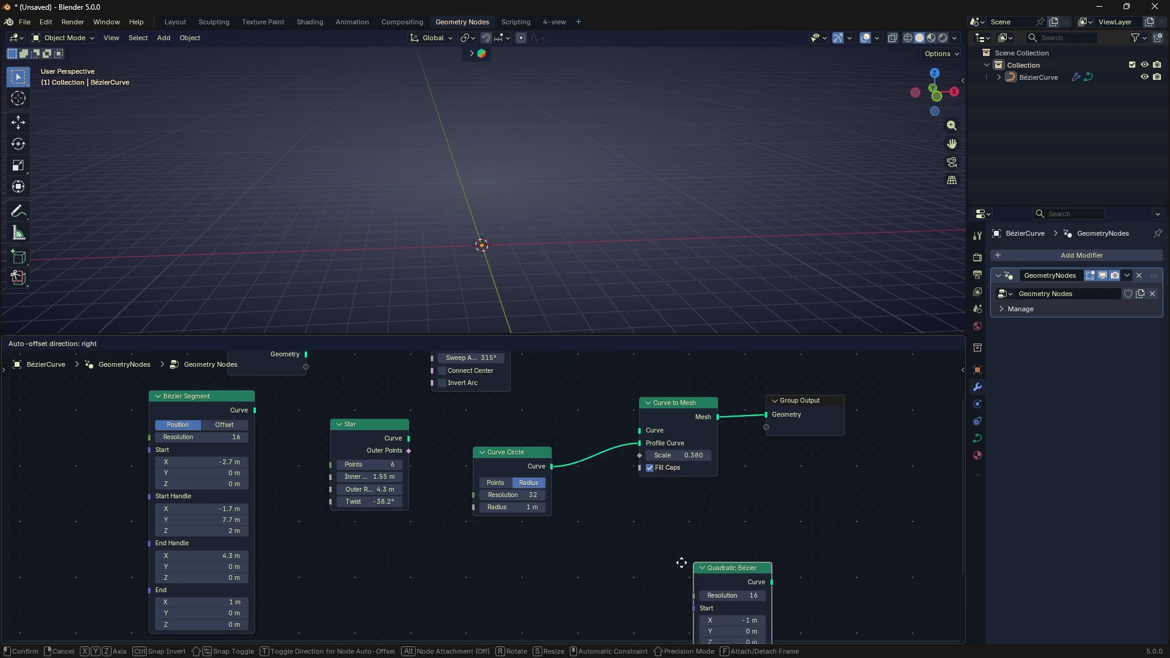
pyautogui.click(680, 566)
pyautogui.moveTo(650, 467); pyautogui.dragTo(641, 431)
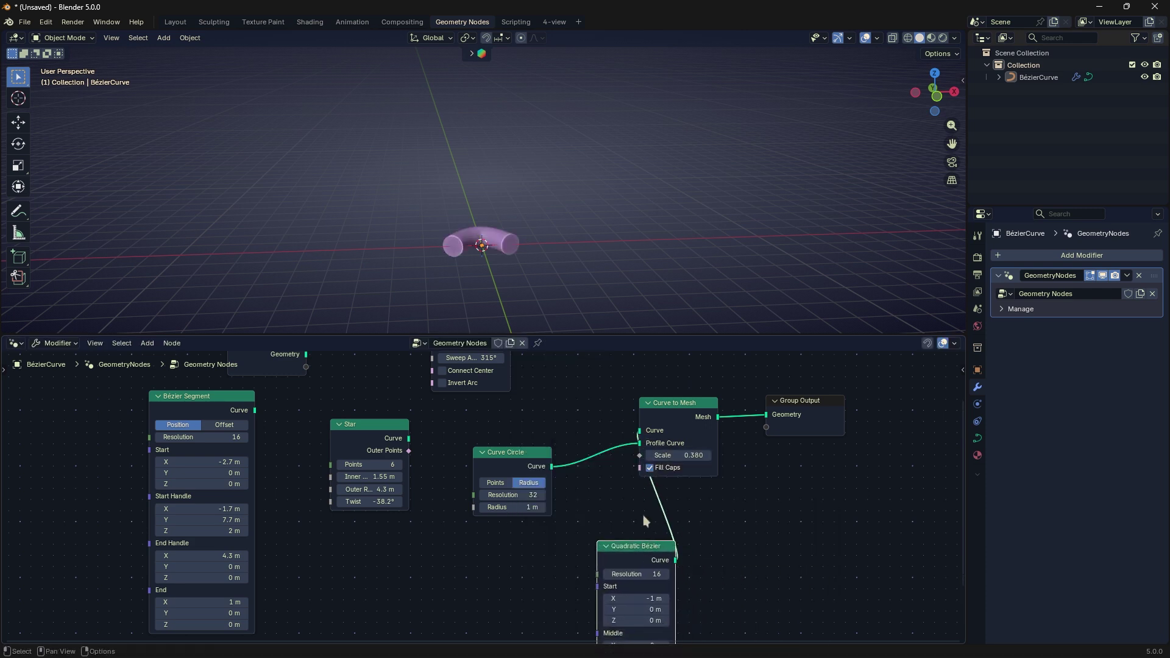
pyautogui.moveTo(636, 546); pyautogui.dragTo(505, 541)
# Set the Quadratic Bézier's Start X to -2.4 m, Middle X to -0.7 m and End X to 3.4 m, and adjust its Resolution
pyautogui.moveTo(494, 270); pyautogui.dragTo(511, 190, button='middle')
pyautogui.moveTo(478, 540); pyautogui.dragTo(417, 524)
pyautogui.moveTo(417, 523); pyautogui.dragTo(445, 408, button='middle')
pyautogui.scroll(3, 444, 408)
pyautogui.moveTo(471, 473)
pyautogui.mouseDown()
pyautogui.moveTo(488, 472)
pyautogui.moveTo(465, 469)
pyautogui.mouseUp()
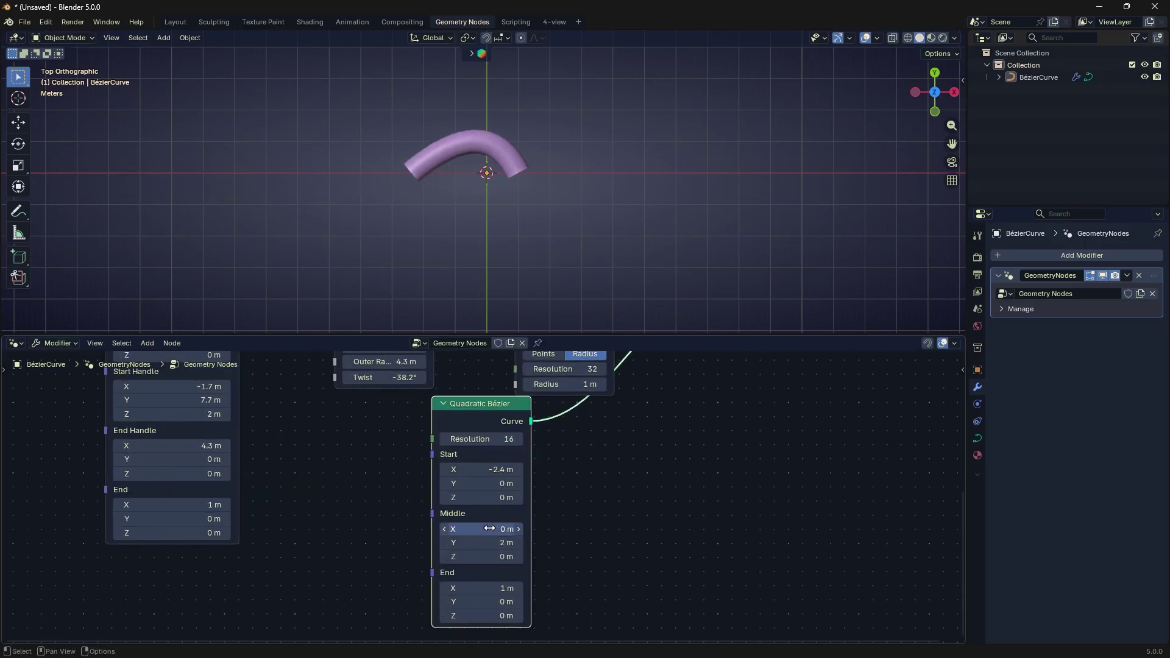
pyautogui.moveTo(482, 529); pyautogui.dragTo(486, 529)
pyautogui.moveTo(482, 588); pyautogui.dragTo(532, 588)
pyautogui.moveTo(493, 529); pyautogui.dragTo(478, 529)
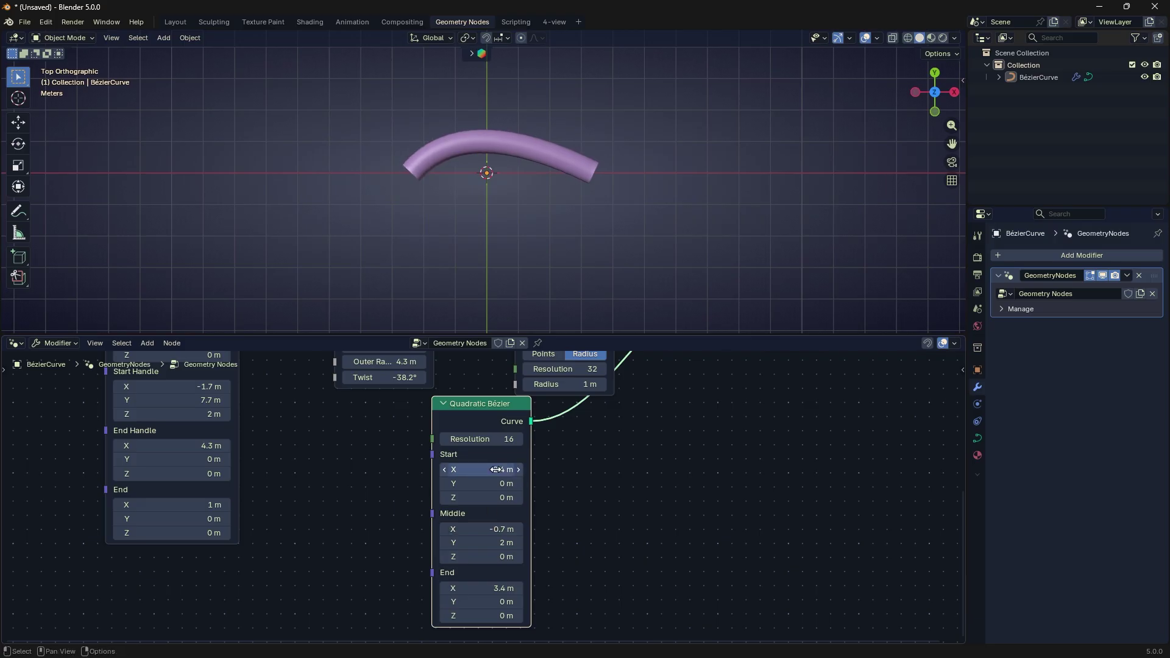
pyautogui.moveTo(482, 439); pyautogui.dragTo(454, 431)
# Replace the Quadratic Bézier with a Quadrilateral primitive connected to the Curve input of Curve to Mesh
pyautogui.moveTo(557, 448); pyautogui.dragTo(531, 539, button='middle')
pyautogui.press('x')
pyautogui.hotkey('shift', 'a')
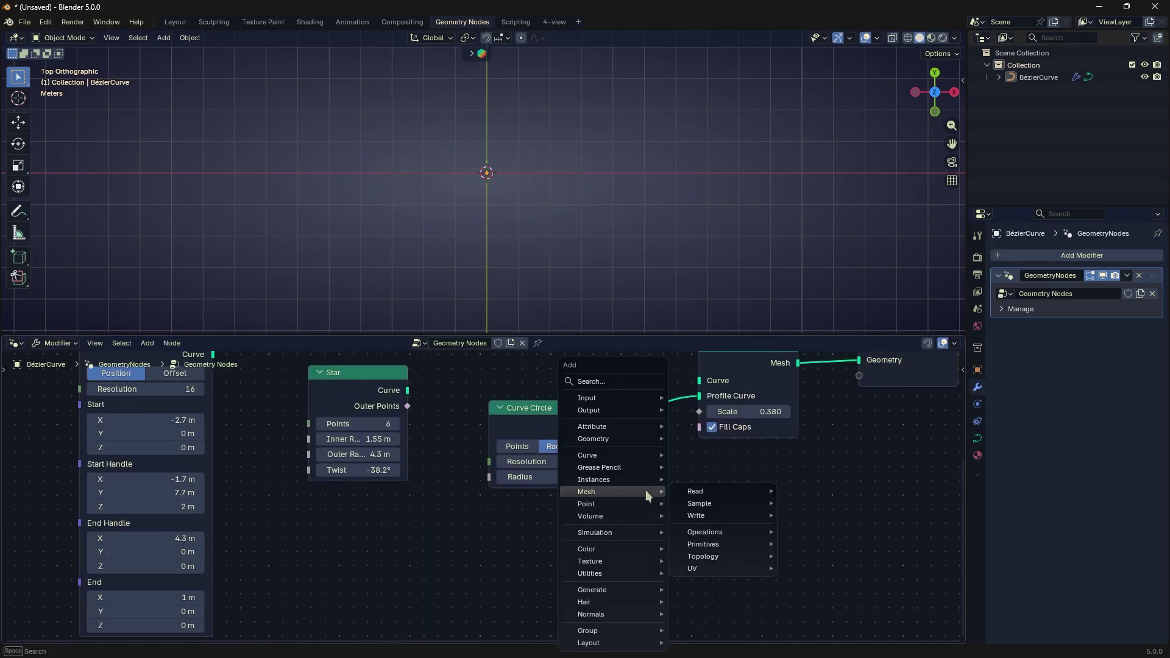
pyautogui.moveTo(634, 454)
pyautogui.moveTo(714, 511)
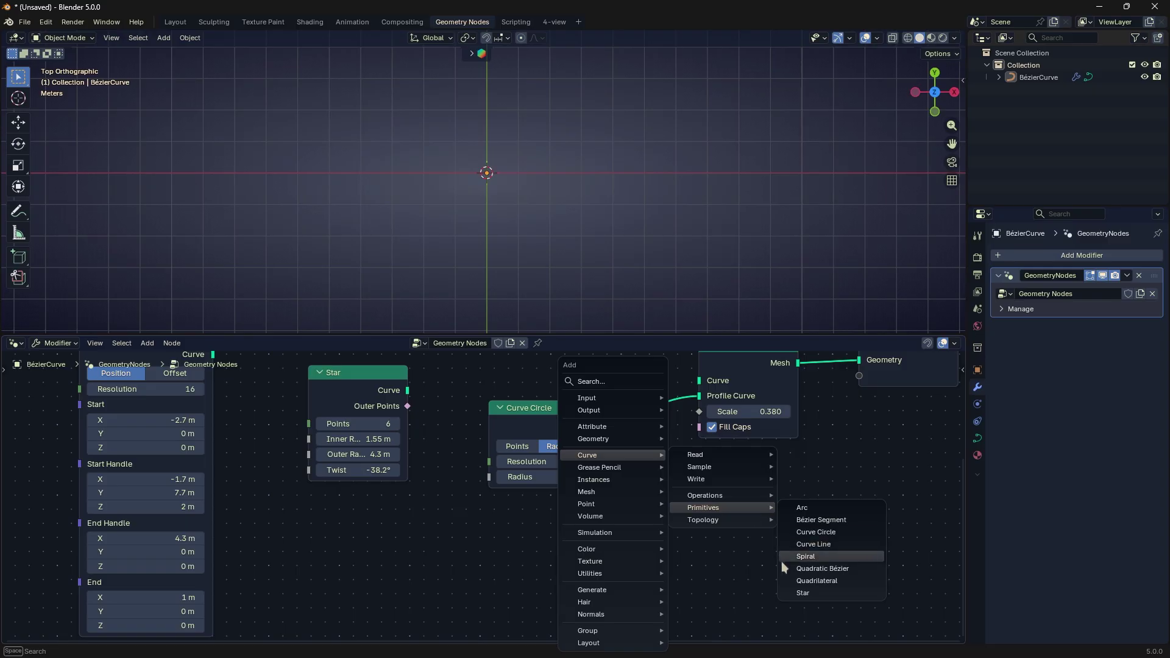
pyautogui.click(790, 581)
pyautogui.click(446, 557)
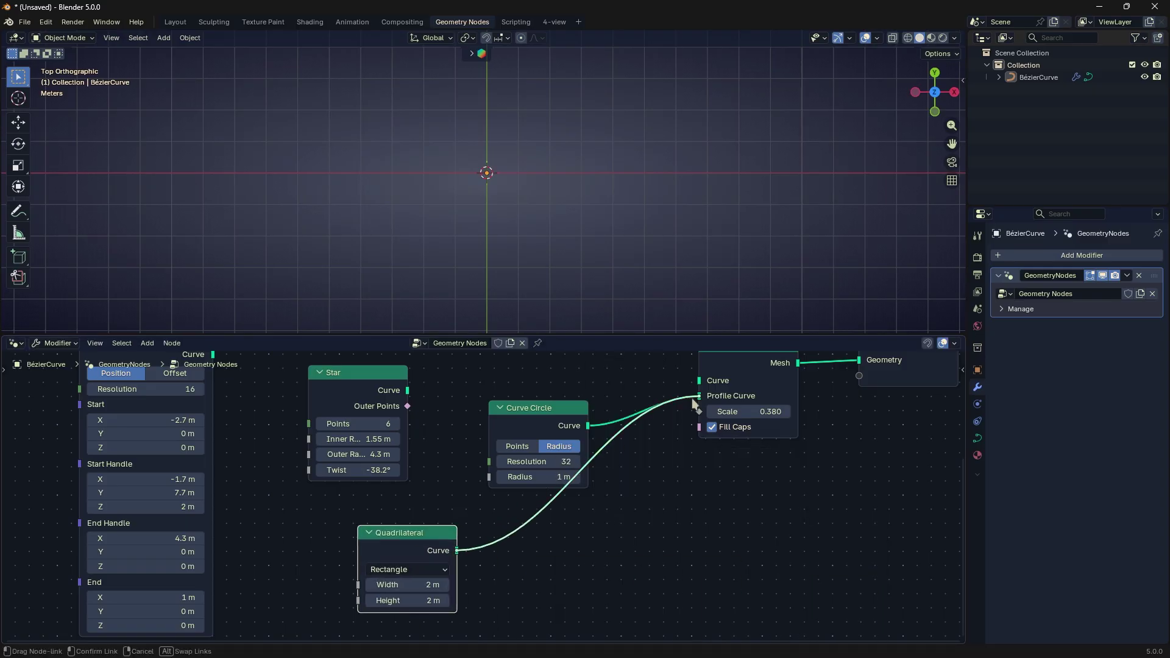
pyautogui.moveTo(699, 385); pyautogui.dragTo(698, 384)
pyautogui.moveTo(576, 480); pyautogui.dragTo(628, 473, button='middle')
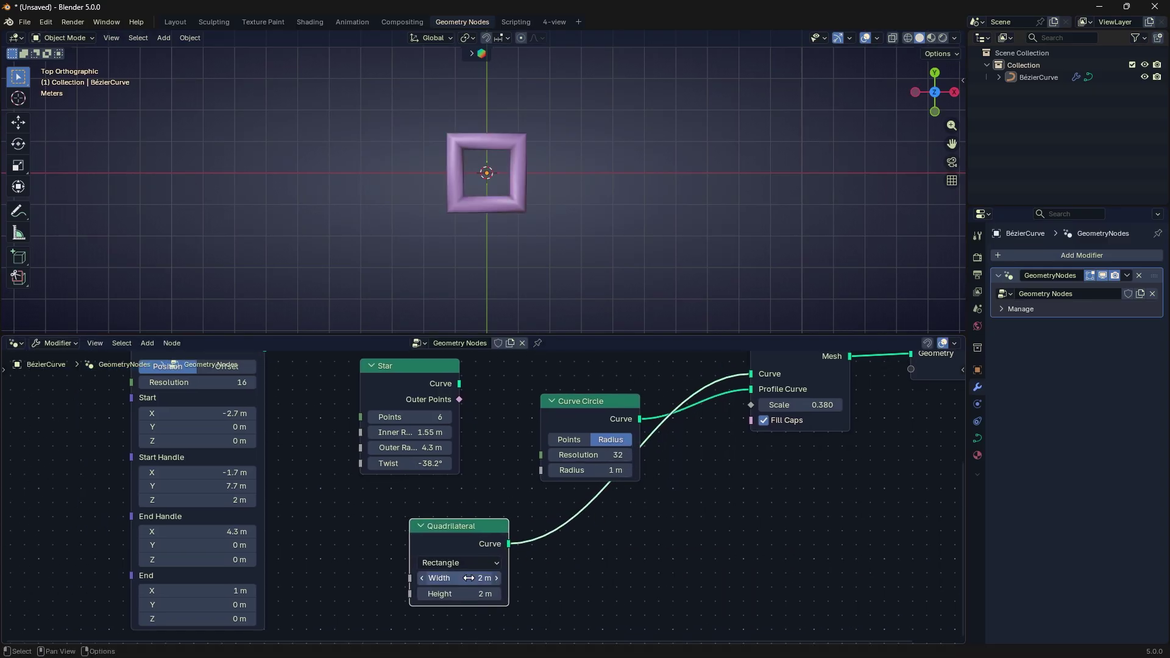
# Set the Quadrilateral's Width to 3.3 m and switch its mode through Parallelogram, Trapezoid and Kite to Points
pyautogui.moveTo(471, 578); pyautogui.dragTo(493, 578)
pyautogui.click(469, 564)
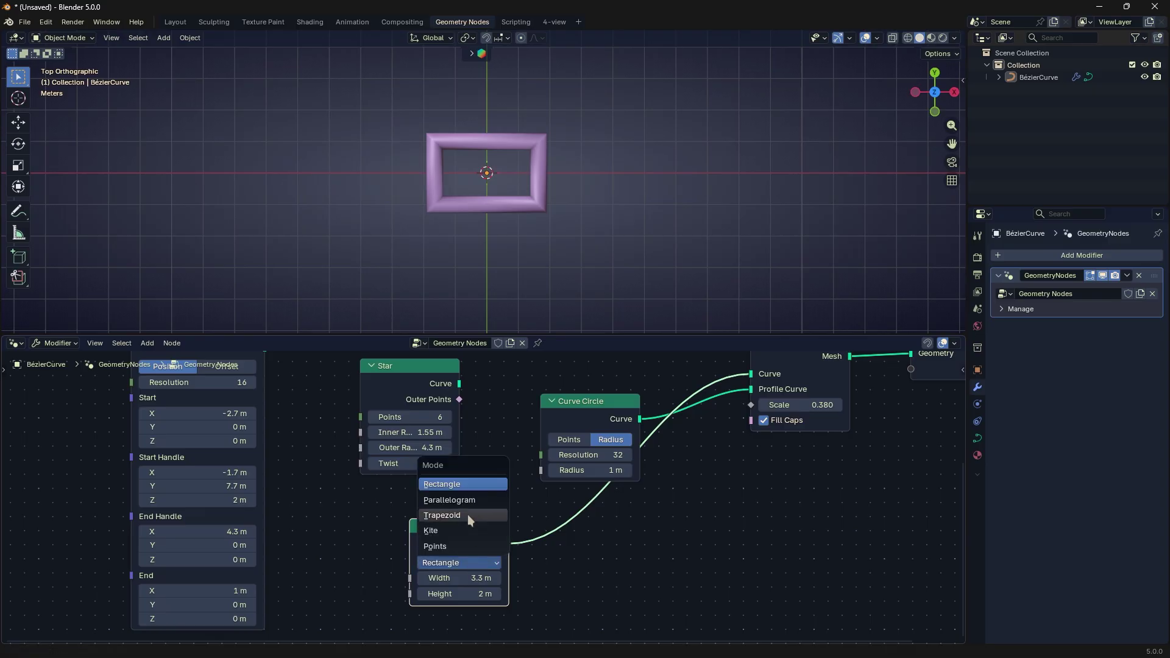
pyautogui.click(467, 501)
pyautogui.click(474, 564)
pyautogui.click(474, 517)
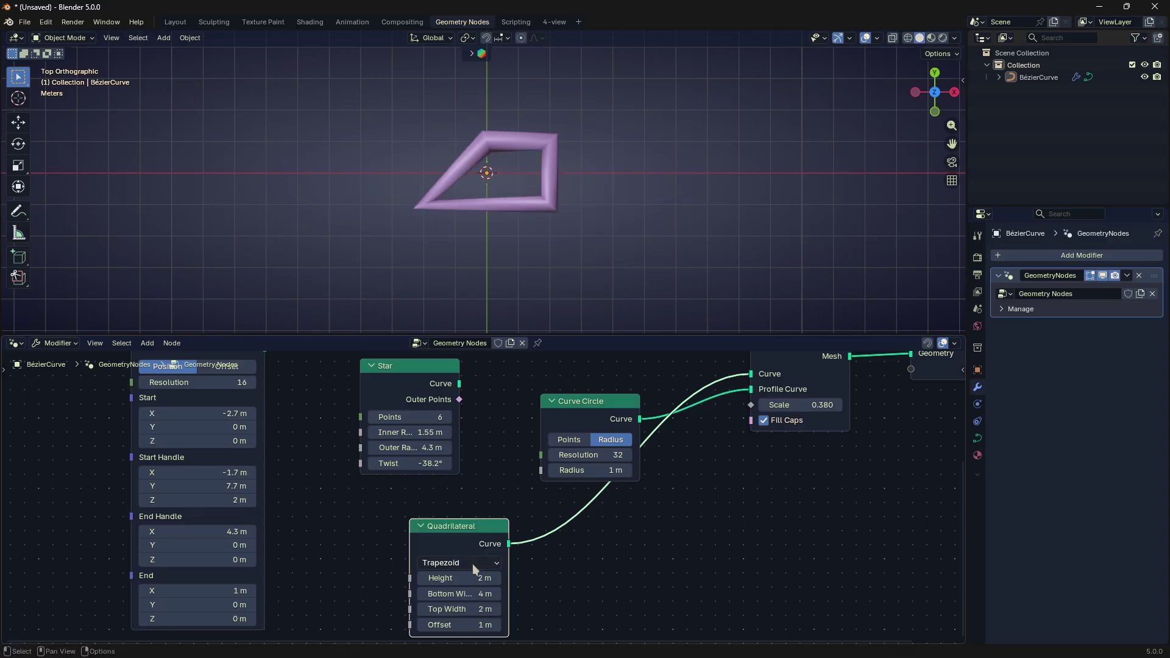
pyautogui.click(473, 564)
pyautogui.click(471, 531)
pyautogui.click(473, 563)
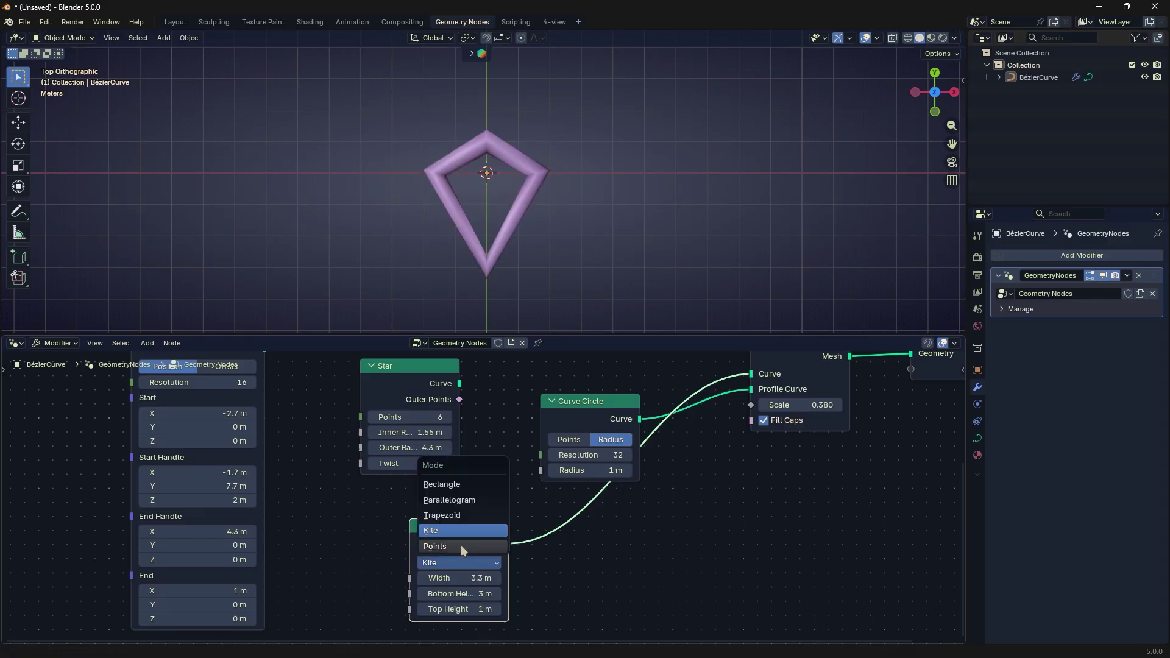
pyautogui.click(460, 545)
# Set the Quadrilateral's X values to 0.3 m for Point 1, 10.3 m for Point 2, 4.4 m for Point 3 and -2.8 m for Point 4
pyautogui.scroll(-1, 548, 564)
pyautogui.moveTo(549, 565); pyautogui.dragTo(554, 498, button='middle')
pyautogui.moveTo(480, 507); pyautogui.dragTo(504, 507)
pyautogui.scroll(-3, 487, 493)
pyautogui.moveTo(483, 535); pyautogui.dragTo(502, 494, button='middle')
pyautogui.moveTo(494, 534); pyautogui.dragTo(548, 535)
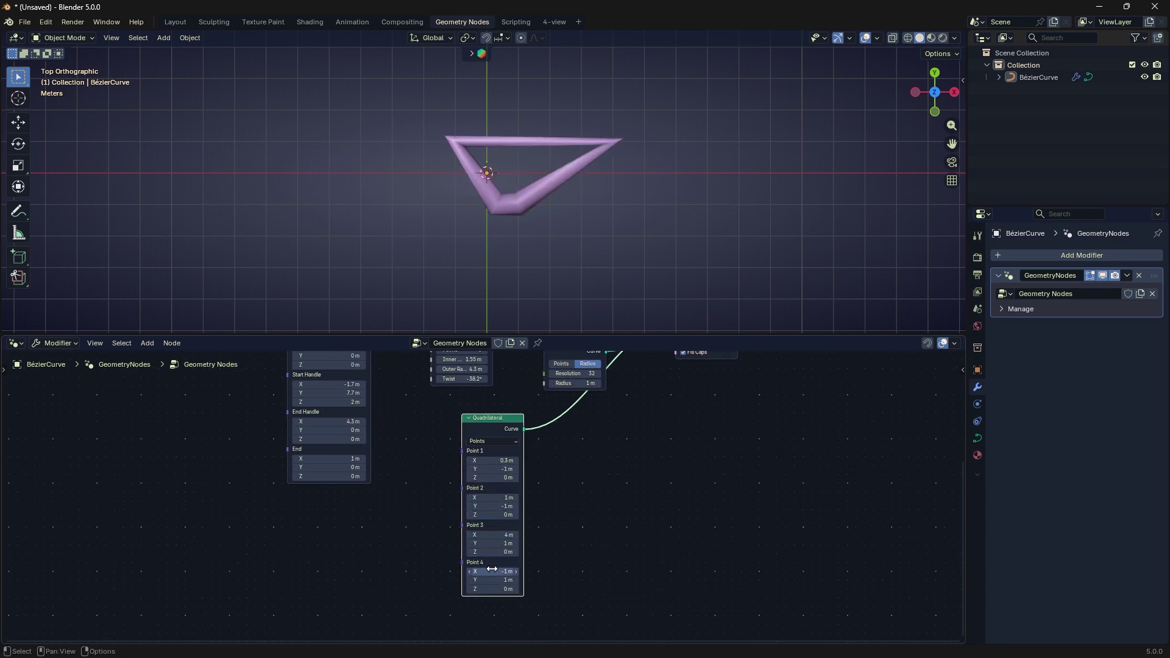
pyautogui.moveTo(491, 571); pyautogui.dragTo(428, 571)
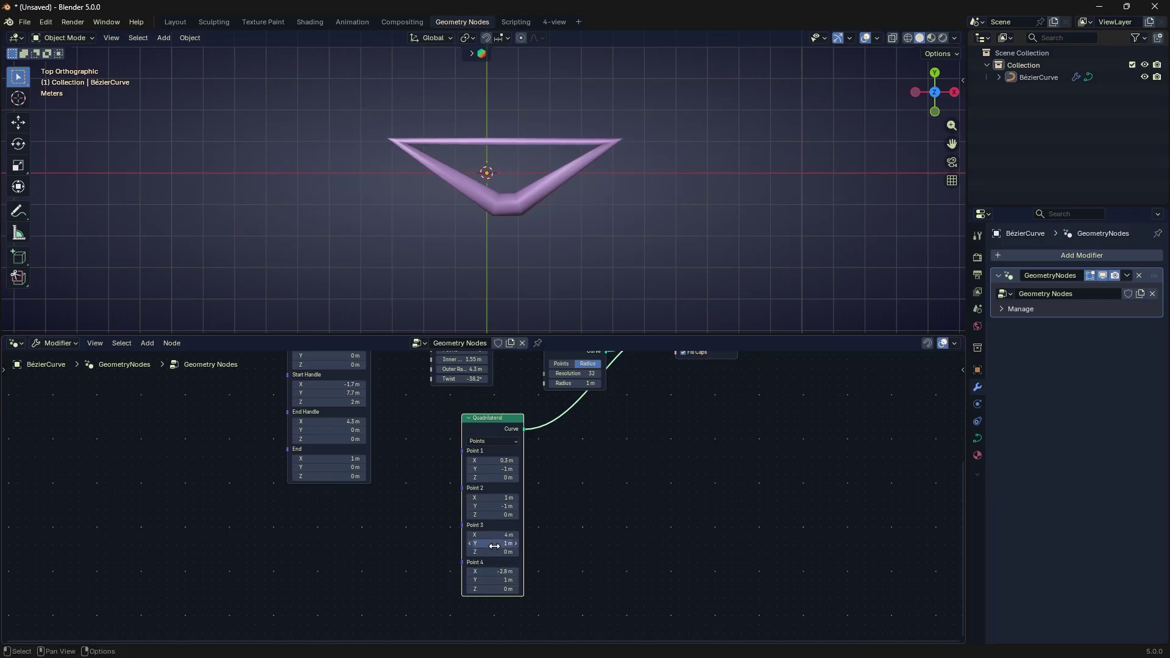
pyautogui.moveTo(494, 534); pyautogui.dragTo(587, 473)
pyautogui.scroll(3, 506, 386)
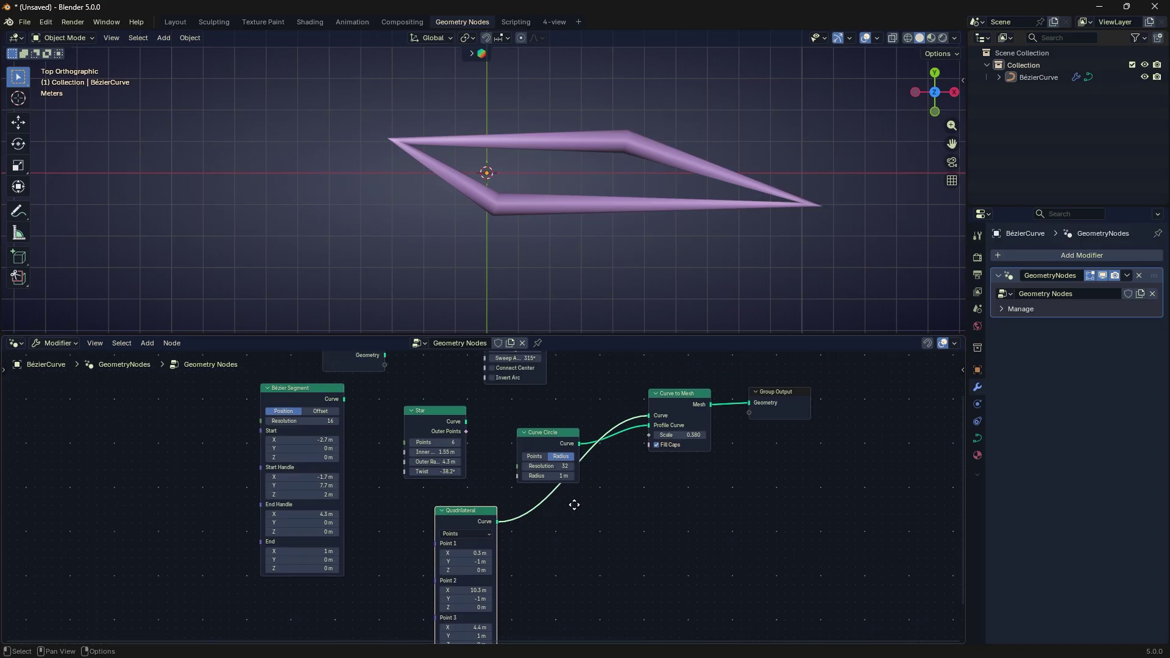
# Replace the Quadrilateral with a new Star primitive connected to the Curve input of Curve to Mesh
pyautogui.press('x')
pyautogui.hotkey('shift', 'a')
pyautogui.moveTo(486, 479)
pyautogui.moveTo(478, 455)
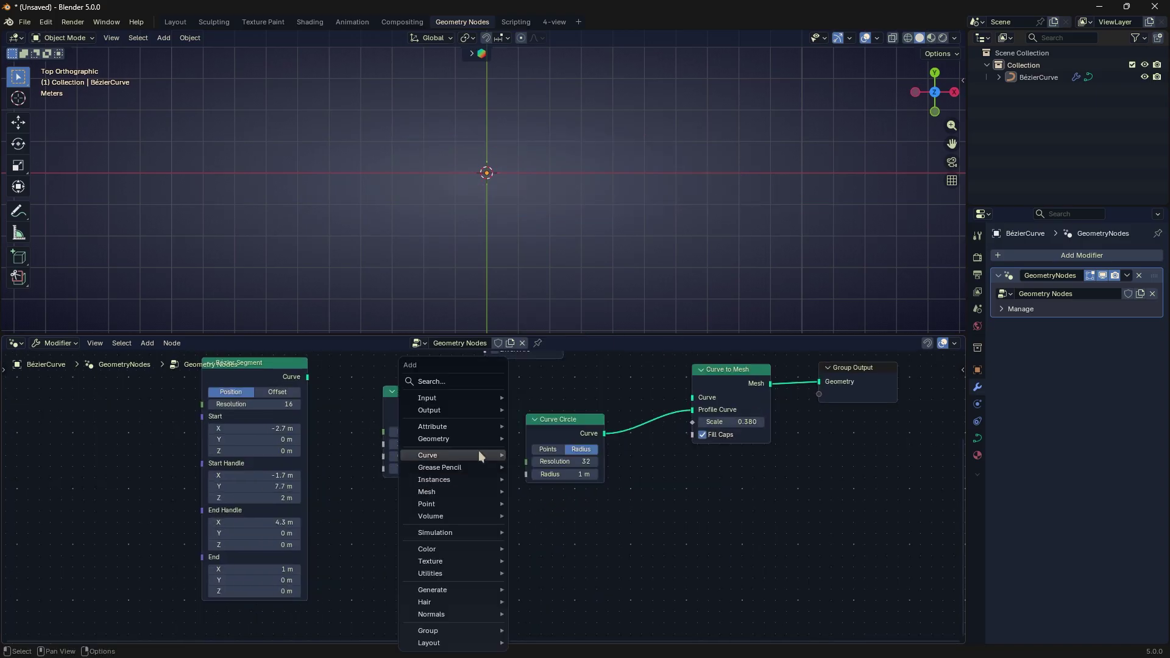
pyautogui.moveTo(559, 508)
pyautogui.click(646, 588)
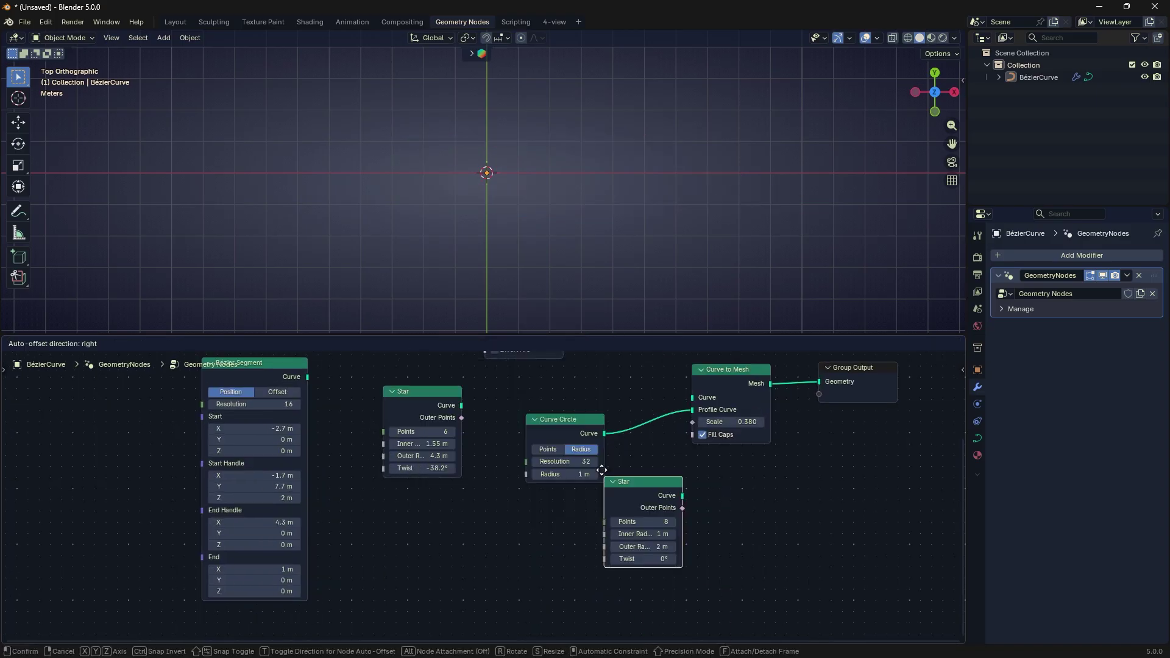
pyautogui.click(650, 395)
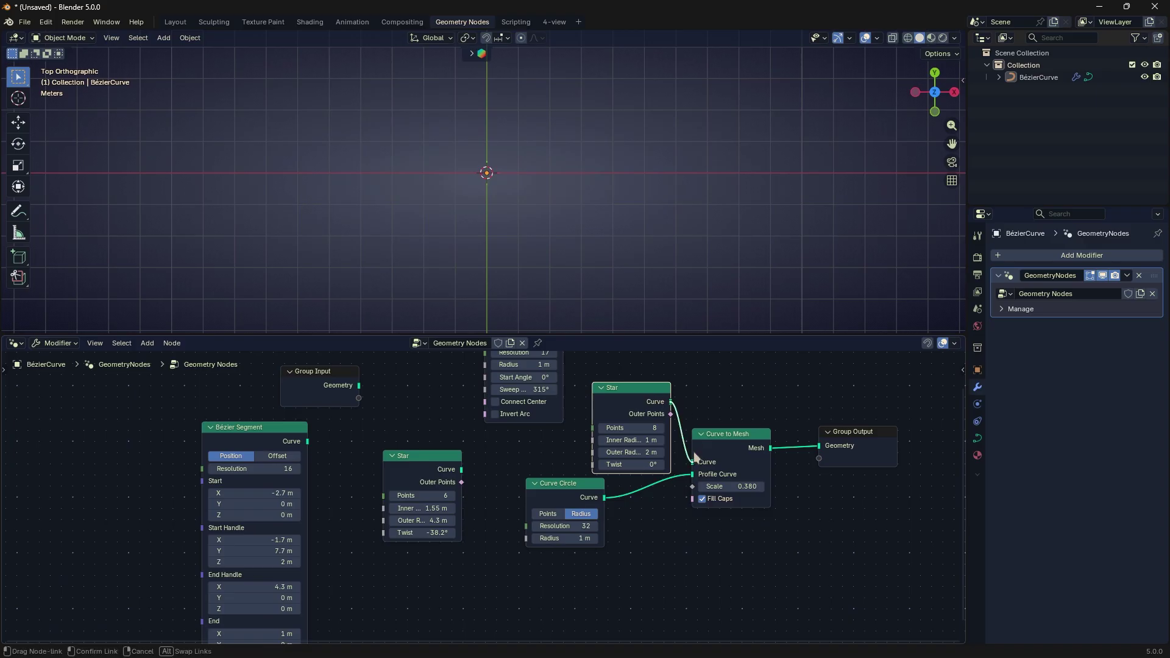
# Set the new Star to 10 Points, Inner Radius 0.9 m, Outer Radius 4.9 m and Twist 38.1°, and remove the older 6-point Star
pyautogui.moveTo(639, 427)
pyautogui.mouseDown()
pyautogui.moveTo(661, 427)
pyautogui.moveTo(619, 427)
pyautogui.moveTo(658, 440)
pyautogui.moveTo(637, 452)
pyautogui.moveTo(649, 465)
pyautogui.moveTo(622, 452)
pyautogui.moveTo(639, 444)
pyautogui.moveTo(635, 428)
pyautogui.moveTo(656, 428)
pyautogui.moveTo(634, 427)
pyautogui.moveTo(650, 439)
pyautogui.moveTo(633, 440)
pyautogui.moveTo(657, 429)
pyautogui.moveTo(634, 428)
pyautogui.mouseUp()
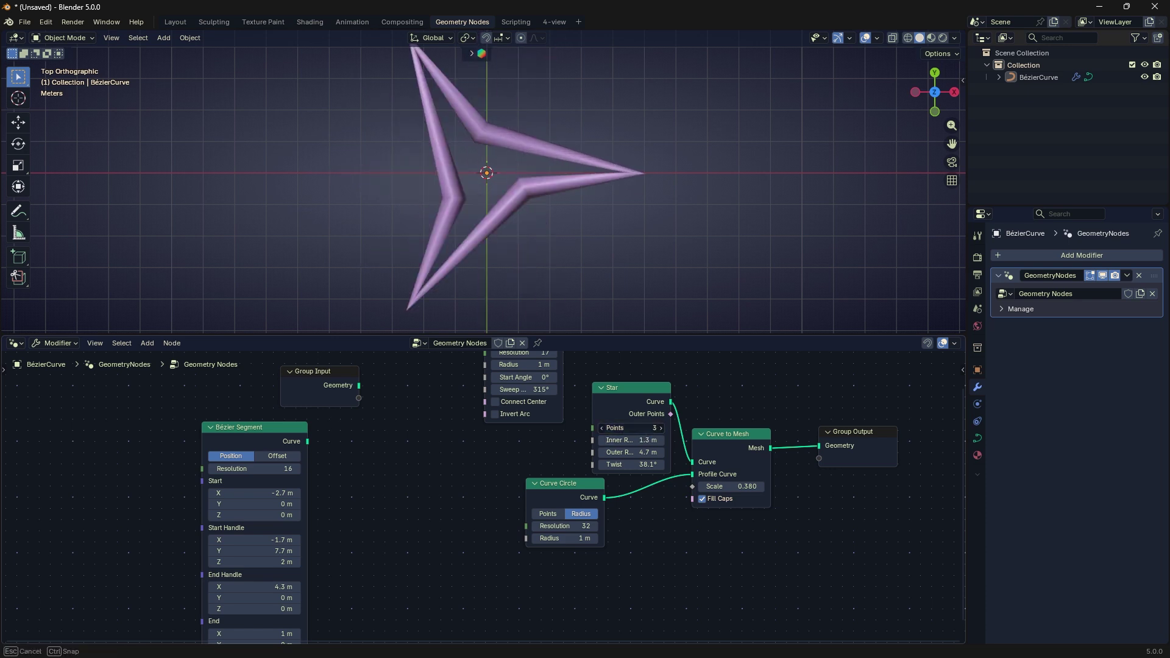
pyautogui.scroll(-1, 510, 232)
pyautogui.keyDown('shift'); pyautogui.moveTo(510, 231); pyautogui.dragTo(521, 251, button='middle'); pyautogui.keyUp('shift')
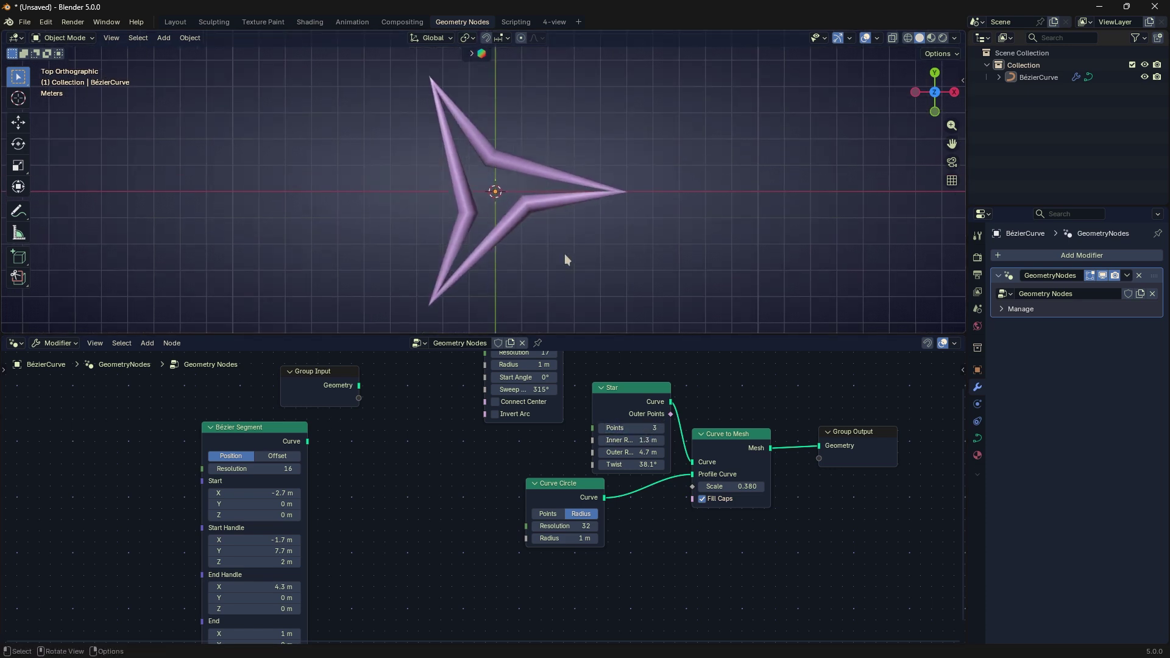
pyautogui.moveTo(637, 408); pyautogui.dragTo(660, 390)
pyautogui.moveTo(669, 389); pyautogui.dragTo(577, 413, button='middle')
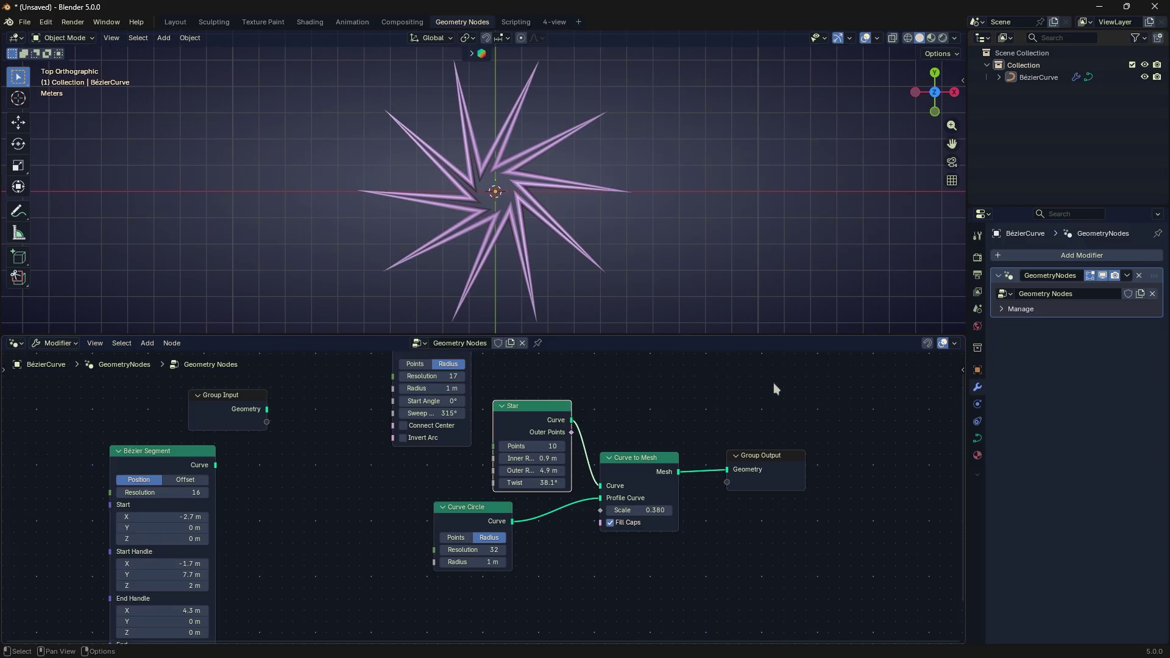